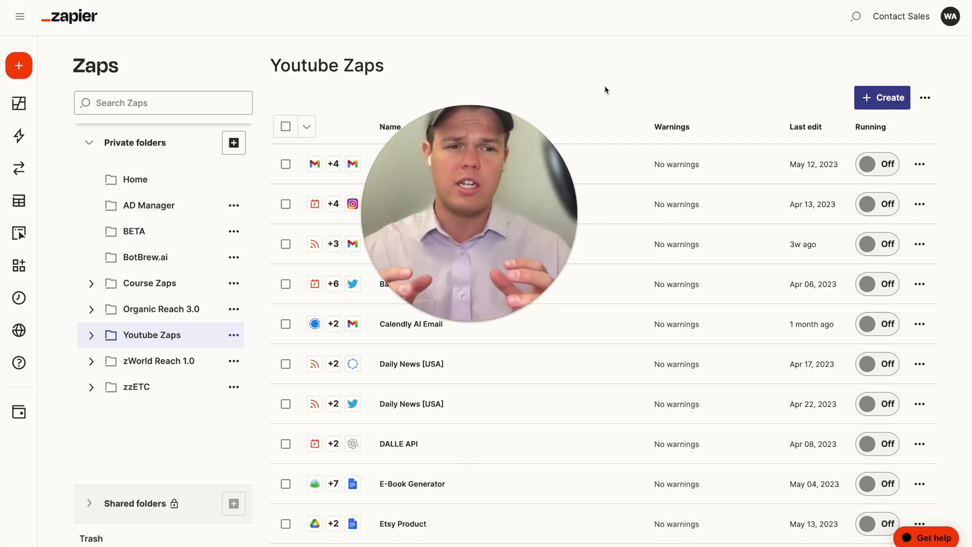
# Step: Create a new Zap in the Youtube Zaps folder and name it Google Sheets Integrations
pyautogui.moveTo(616, 161); pyautogui.dragTo(689, 147)
pyautogui.click(881, 97)
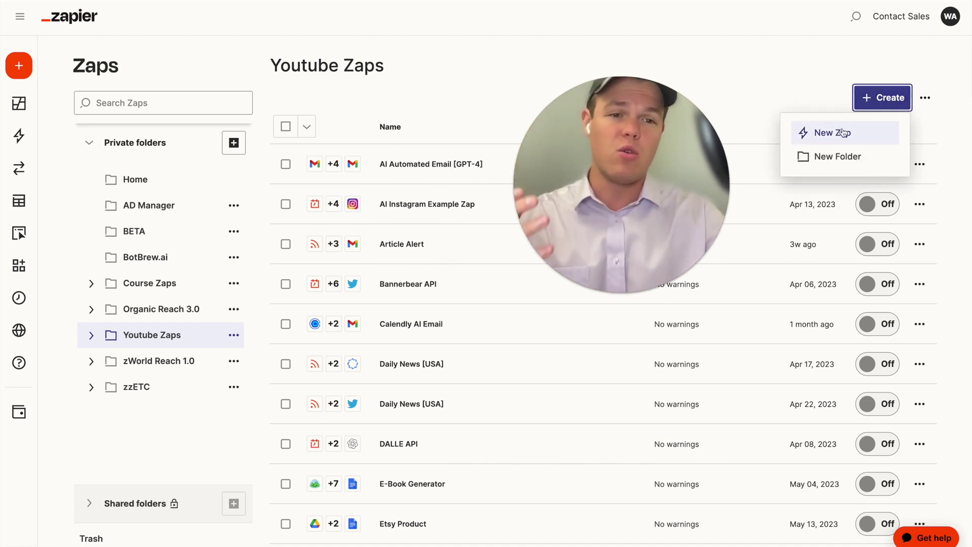
pyautogui.click(718, 151)
pyautogui.moveTo(692, 151); pyautogui.dragTo(600, 236)
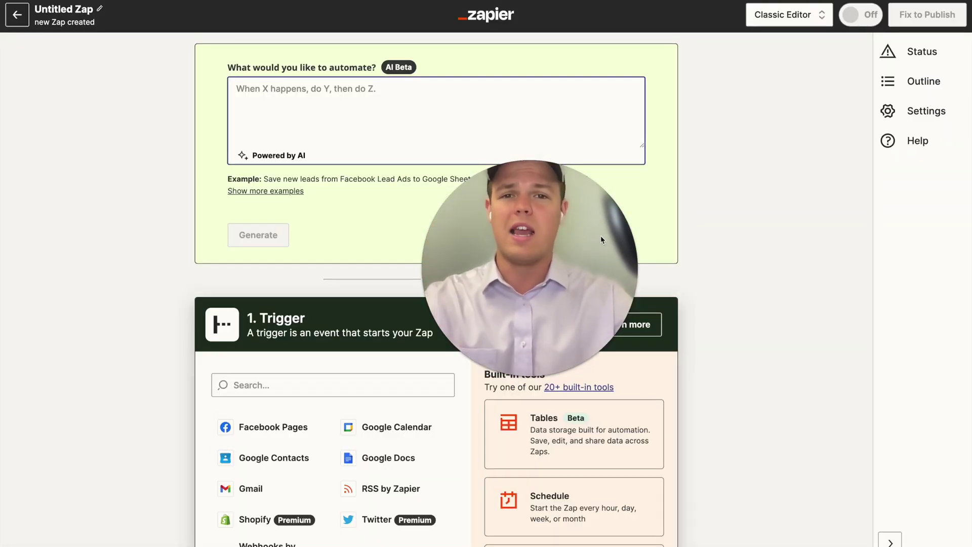
pyautogui.moveTo(600, 239); pyautogui.dragTo(191, 128)
pyautogui.click(79, 9)
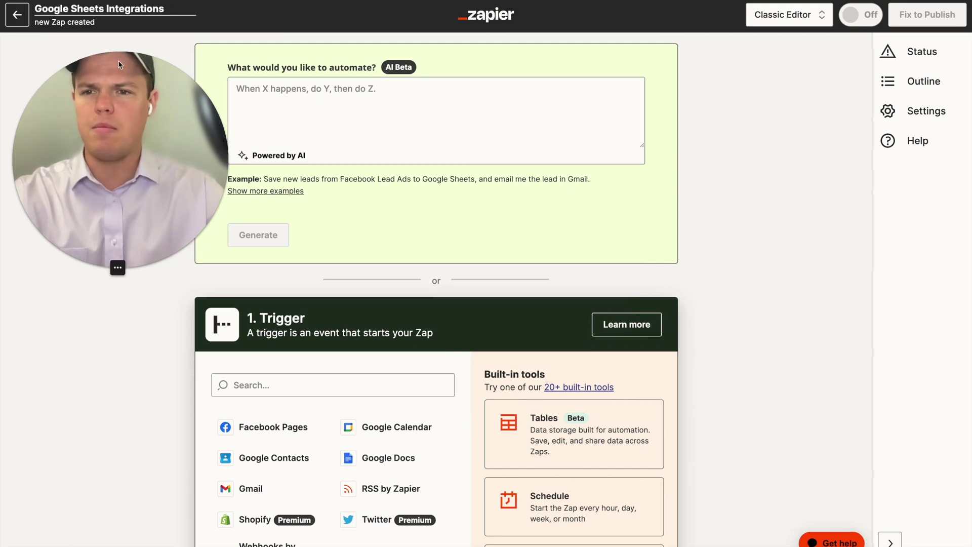
pyautogui.moveTo(159, 127); pyautogui.dragTo(577, 190)
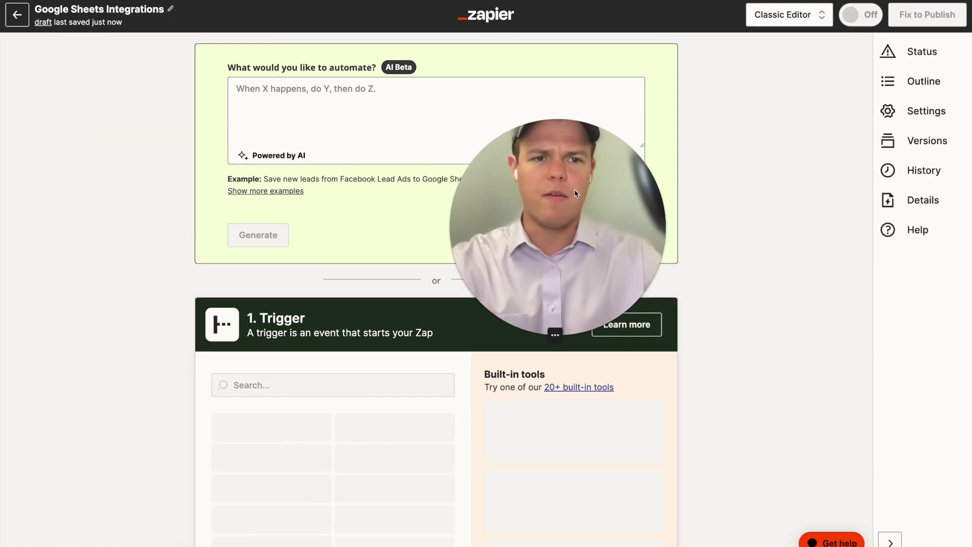
# Step: Switch the Zap from the Classic Editor to the Visual Editor and dismiss the trigger selection dialog
pyautogui.click(790, 23)
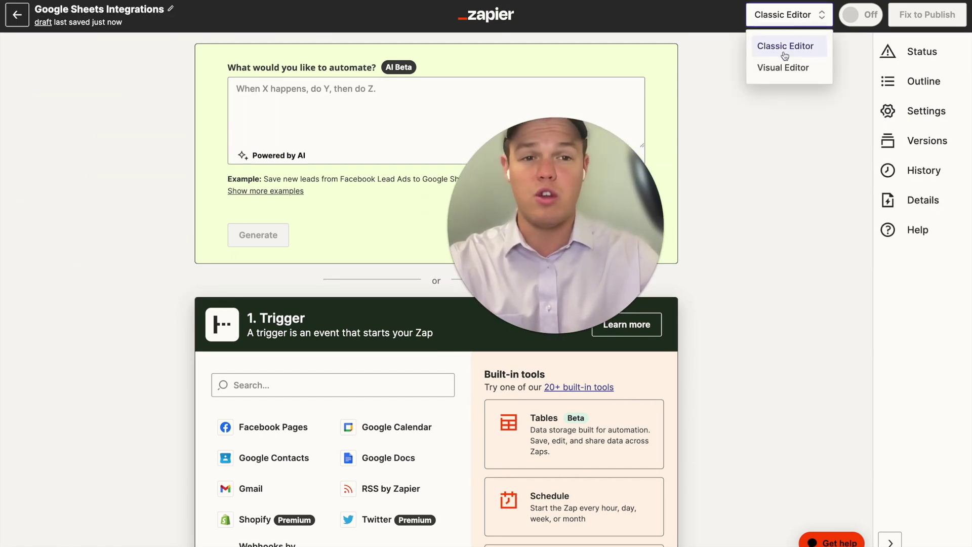
pyautogui.click(766, 65)
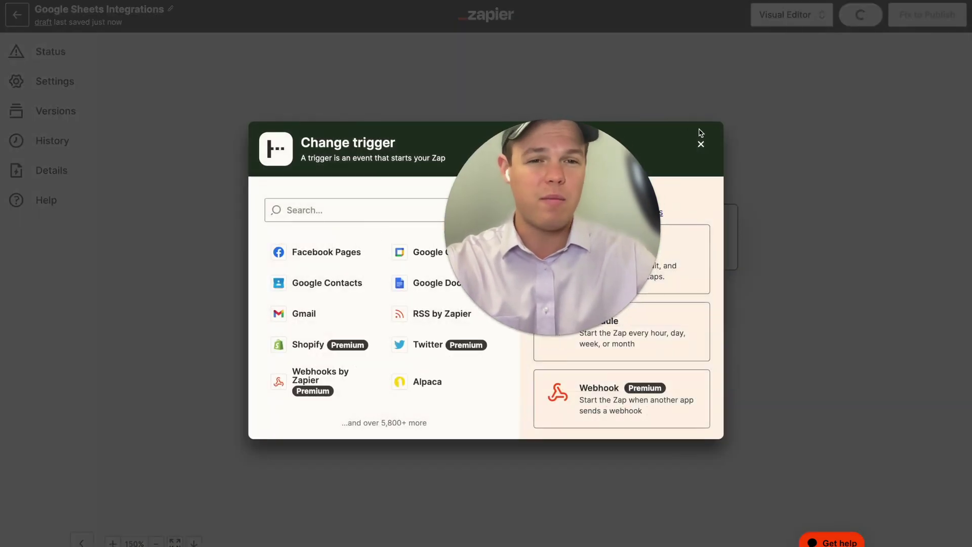
pyautogui.click(701, 144)
pyautogui.moveTo(591, 190); pyautogui.dragTo(573, 389)
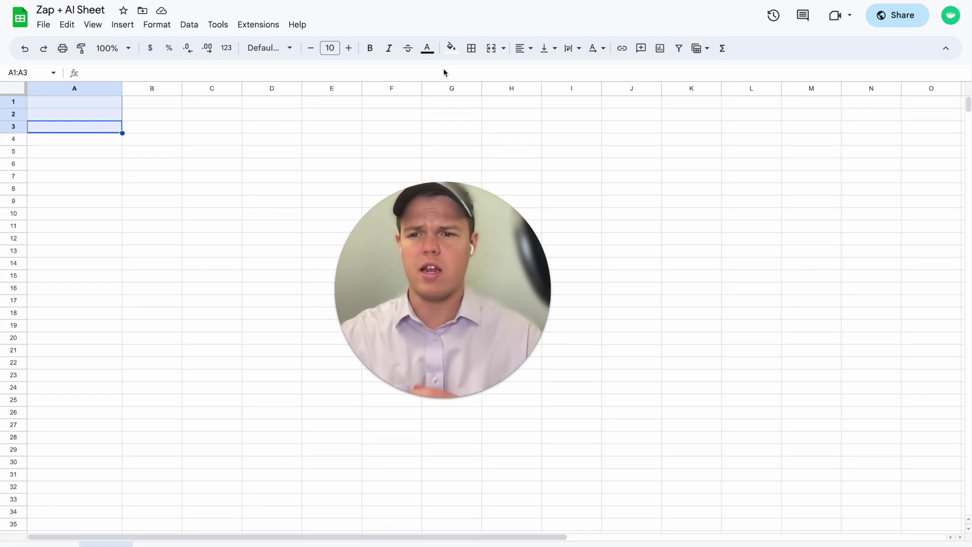
# Step: Switch to the Zap + AI Sheet spreadsheet in Google Sheets and enter the headers Email, Name, Location and Conclusion in A1:D1
pyautogui.click(99, 101)
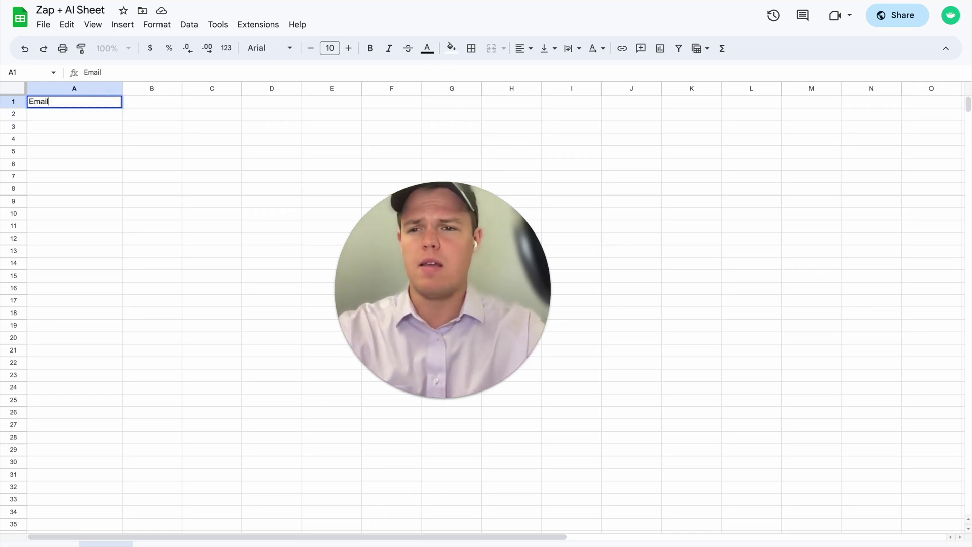
pyautogui.click(167, 101)
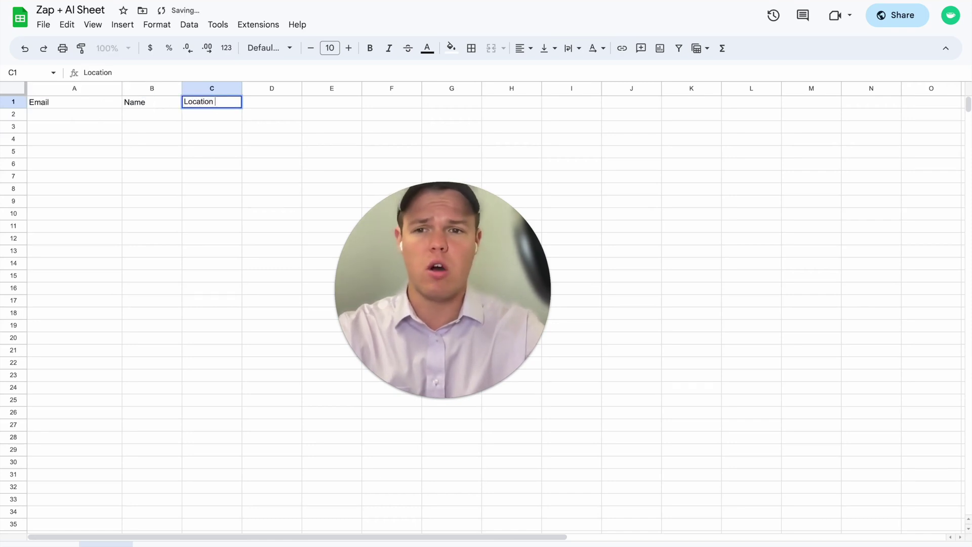
pyautogui.write('Location')
pyautogui.click(265, 107)
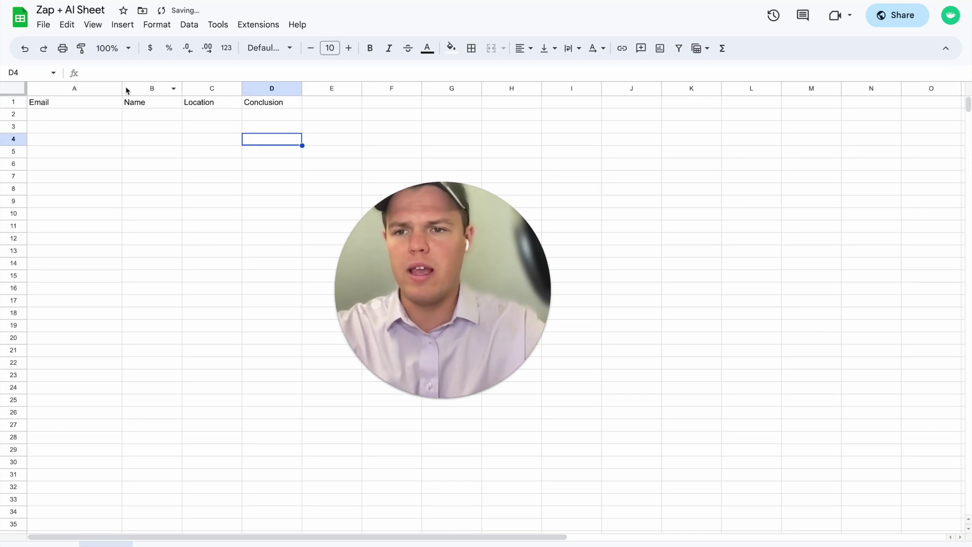
# Step: Widen columns B, C and D of the header table
pyautogui.moveTo(181, 86); pyautogui.dragTo(220, 87)
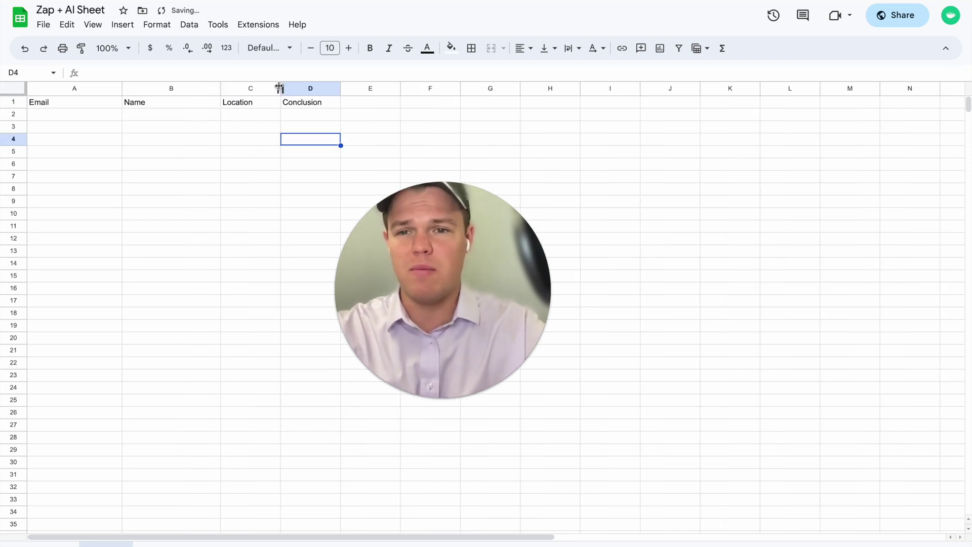
pyautogui.moveTo(324, 89); pyautogui.dragTo(328, 88)
pyautogui.moveTo(388, 87); pyautogui.dragTo(429, 87)
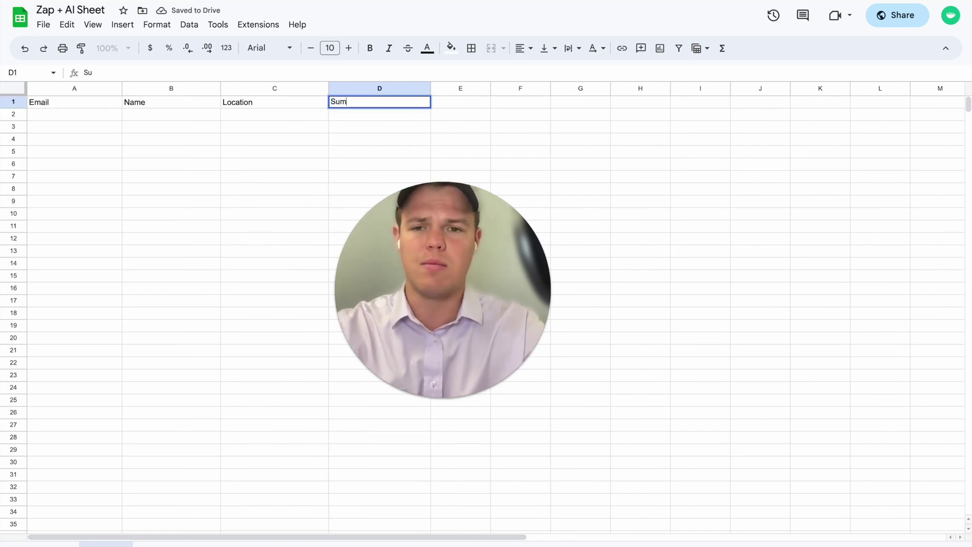
# Step: Replace the D1 header with Summarize and enter GPT Output as the header of a widened column E
pyautogui.click(443, 106)
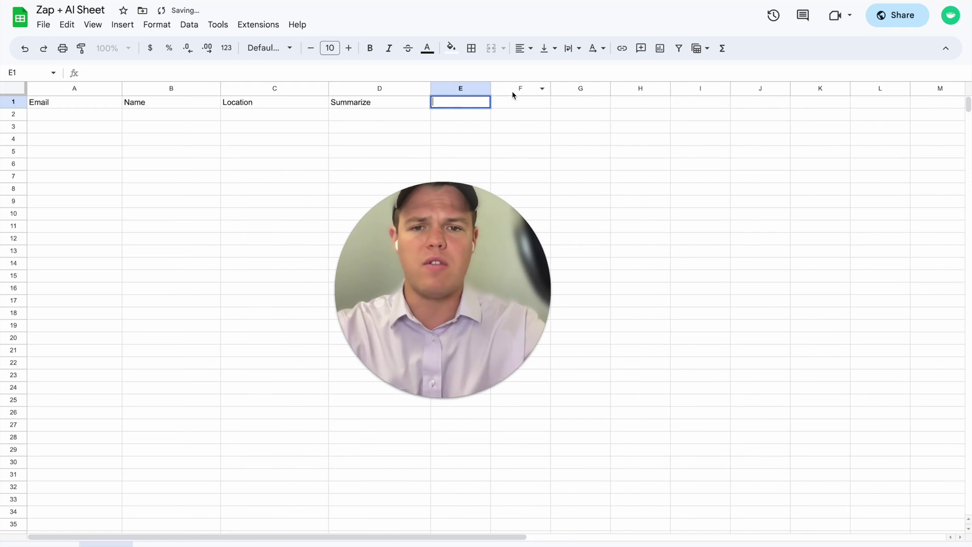
pyautogui.moveTo(563, 89); pyautogui.dragTo(567, 89)
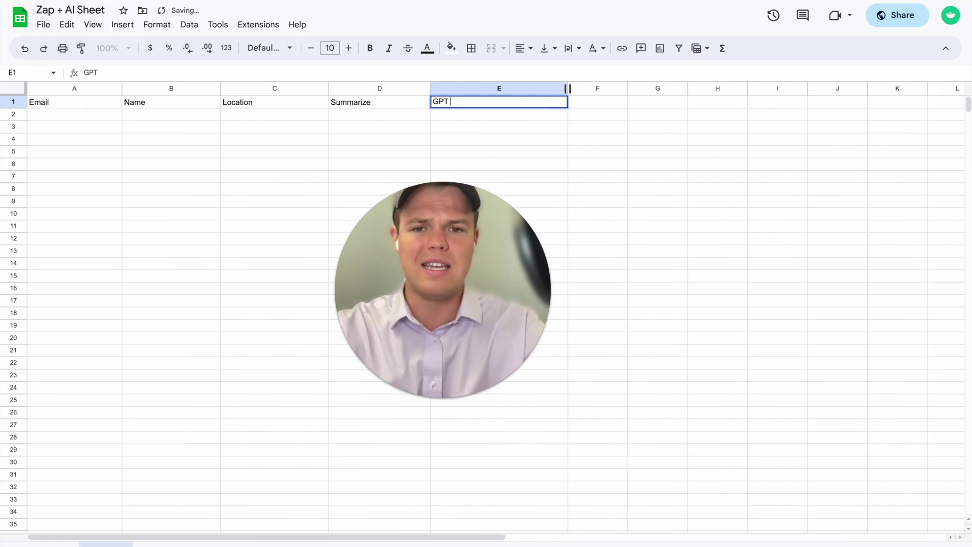
pyautogui.click(499, 129)
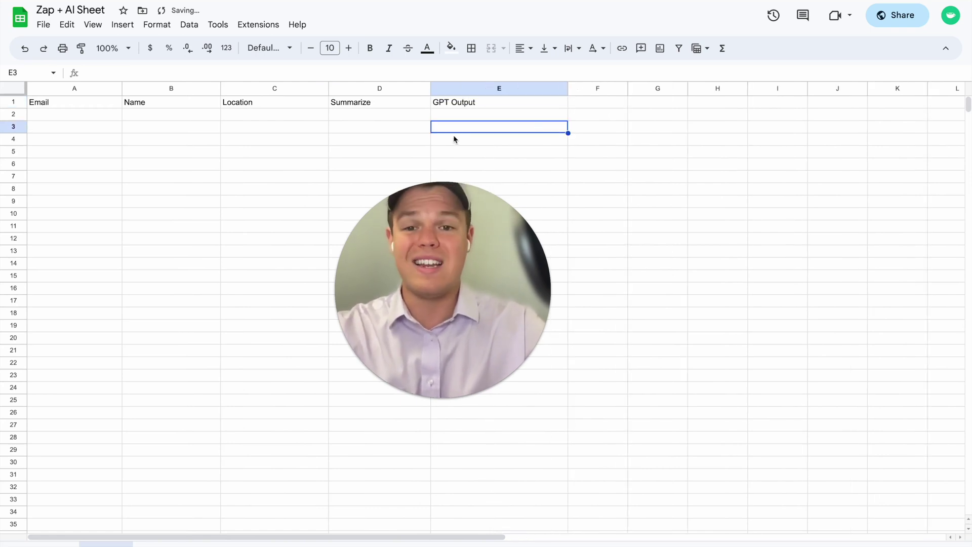
# Step: Format the header cells A1:E1 with font size 14 and a bottom border
pyautogui.click(102, 102)
pyautogui.keyDown('shift'); pyautogui.click(487, 108); pyautogui.keyUp('shift')
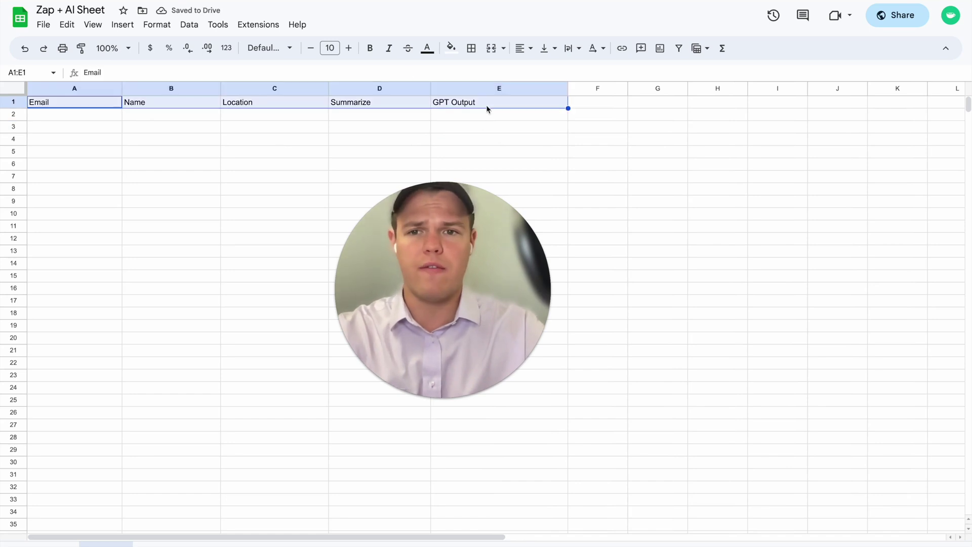
pyautogui.click(349, 48)
pyautogui.click(348, 48)
pyautogui.click(349, 49)
pyautogui.click(348, 48)
pyautogui.click(471, 48)
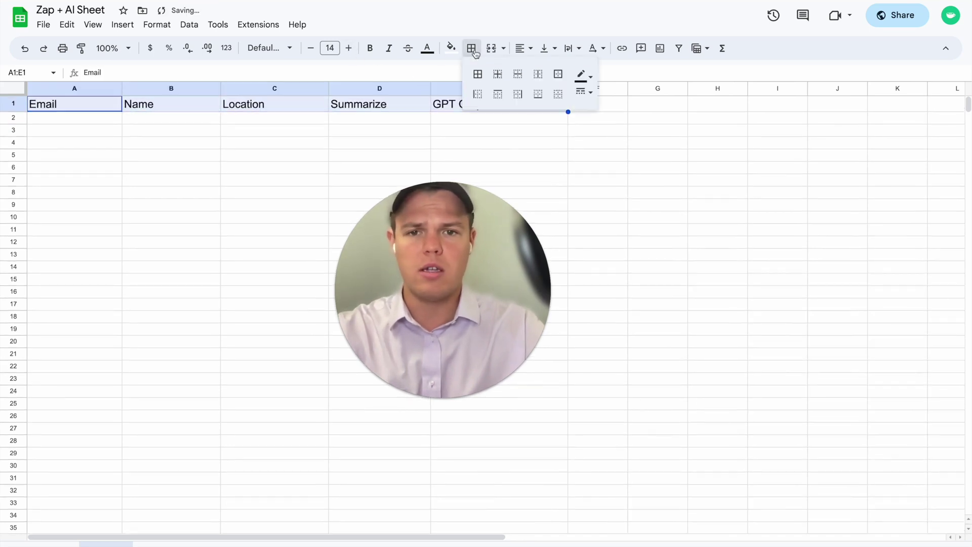
pyautogui.click(538, 102)
pyautogui.click(495, 144)
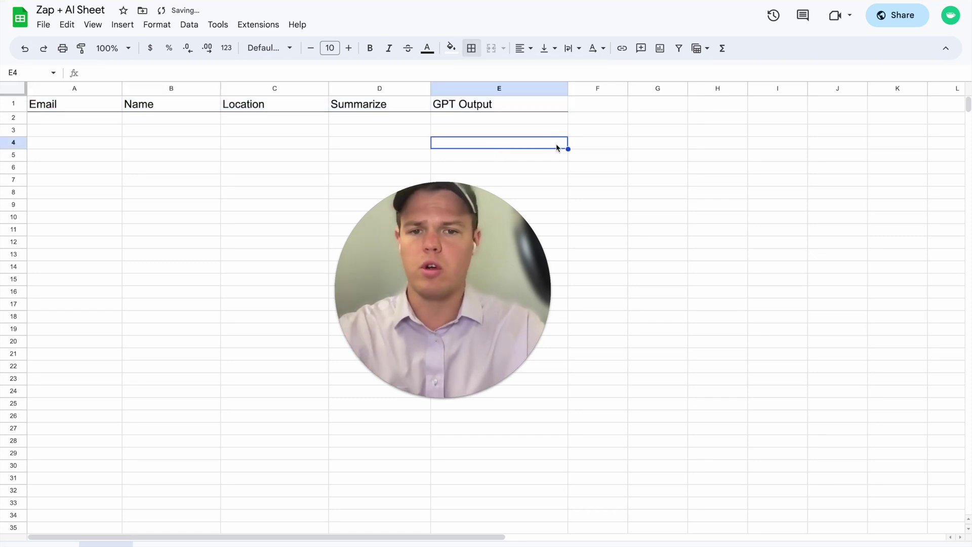
pyautogui.click(572, 145)
# Step: Switch to the Gmail inbox and open the Webcafe AI message "Intersted in AI Automaiton" to read the inquiry
pyautogui.moveTo(437, 232); pyautogui.dragTo(242, 252)
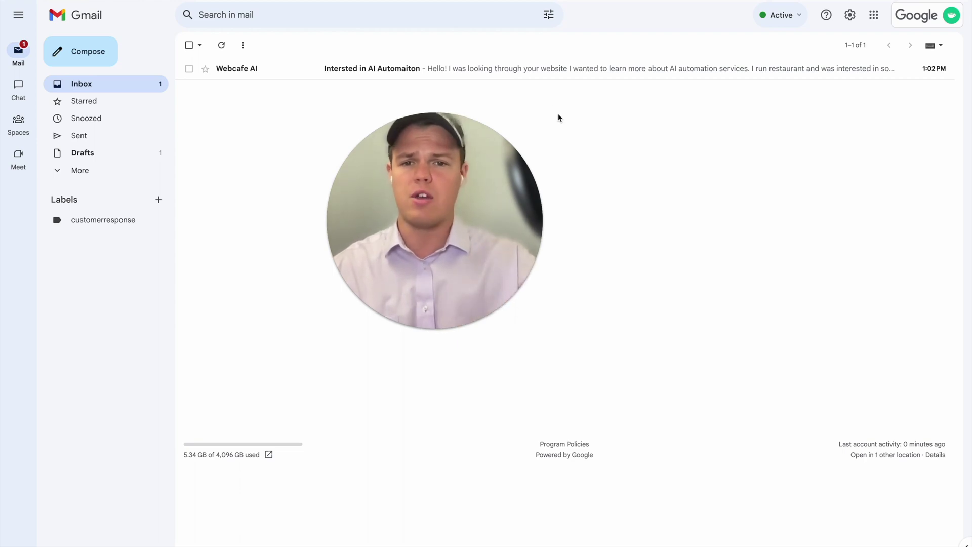
pyautogui.click(510, 67)
pyautogui.moveTo(492, 184)
pyautogui.mouseDown()
pyautogui.moveTo(715, 205)
pyautogui.moveTo(414, 302)
pyautogui.mouseUp()
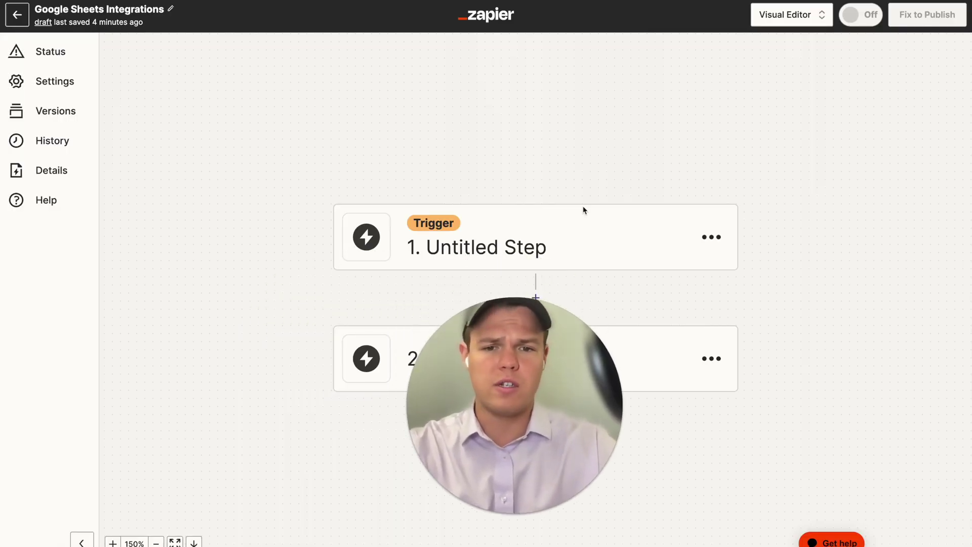
# Step: Switch back to Zapier and set the Zap's trigger to Gmail with the New Email event
pyautogui.click(545, 236)
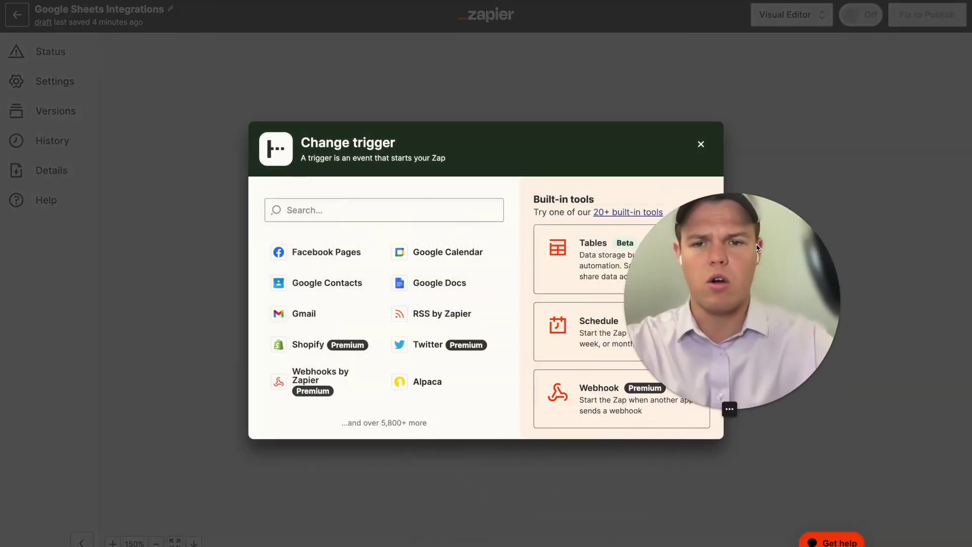
pyautogui.click(371, 209)
pyautogui.write('gmal')
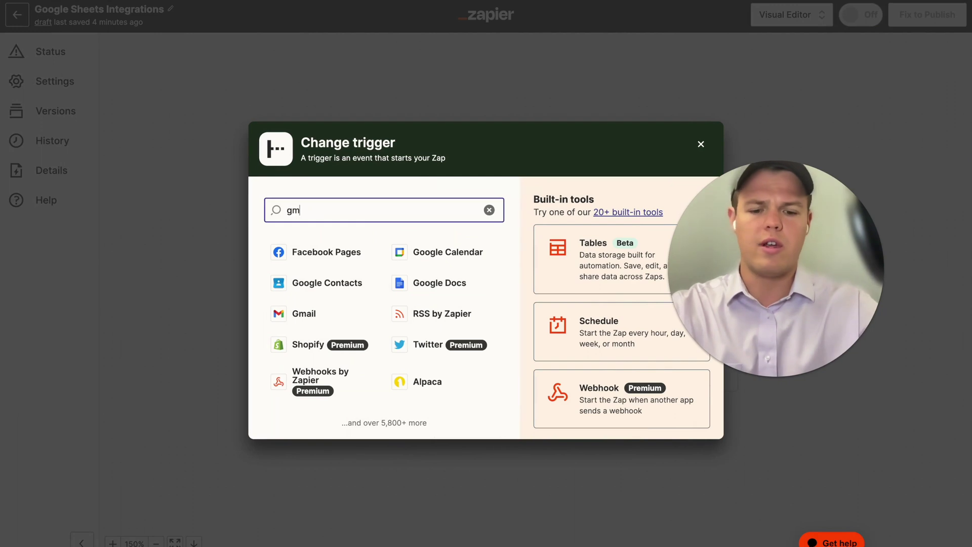
pyautogui.click(336, 264)
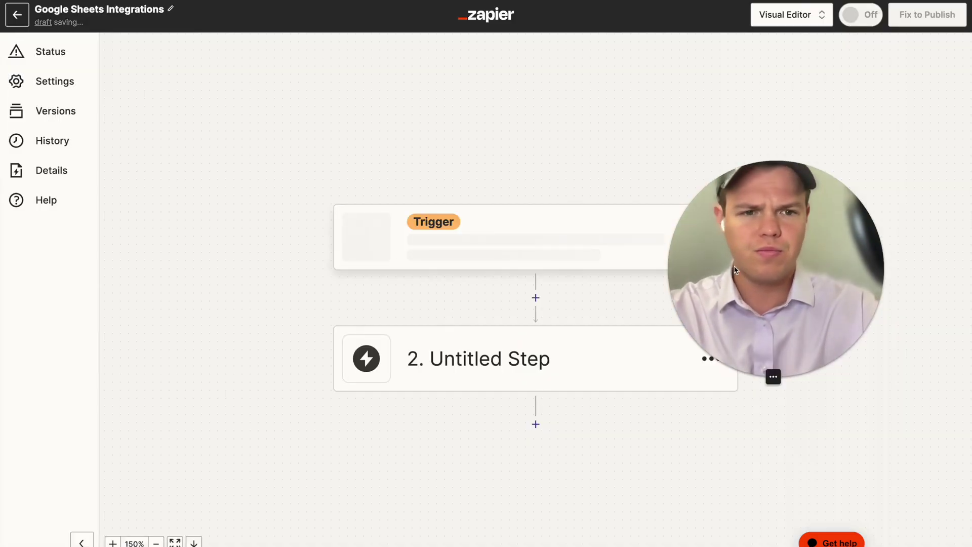
pyautogui.moveTo(764, 270); pyautogui.dragTo(798, 404)
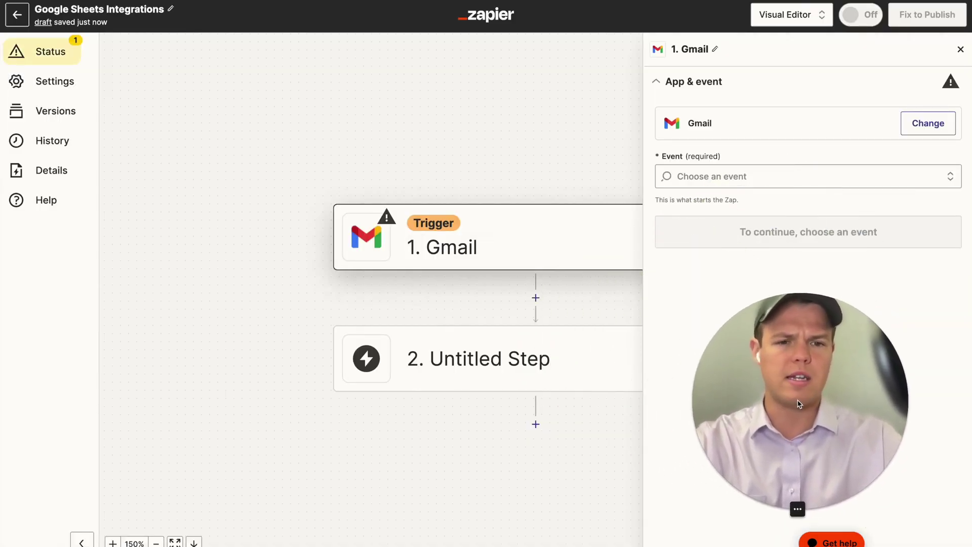
pyautogui.click(727, 177)
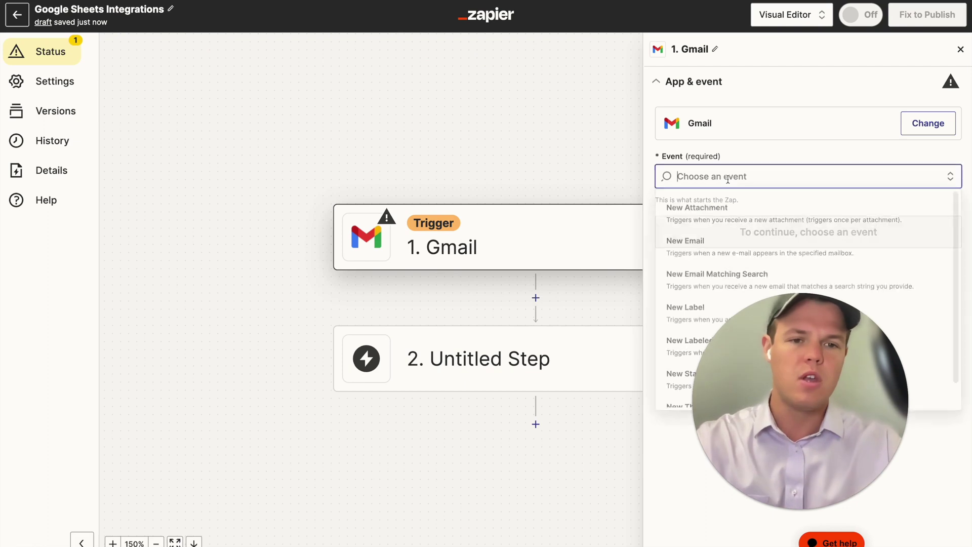
pyautogui.click(742, 254)
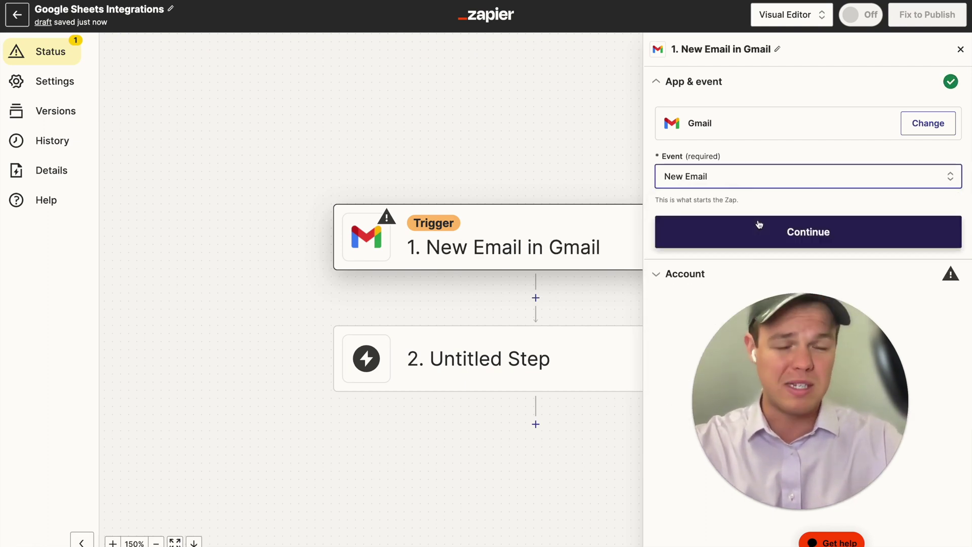
pyautogui.click(753, 231)
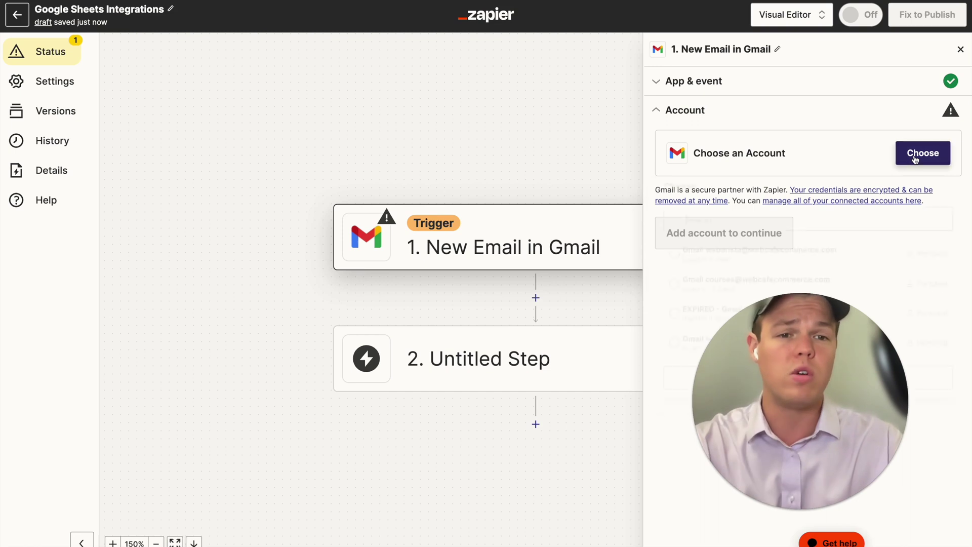
# Step: Select the courses Gmail account for the trigger and set its Label/Mailbox to INBOX
pyautogui.click(921, 161)
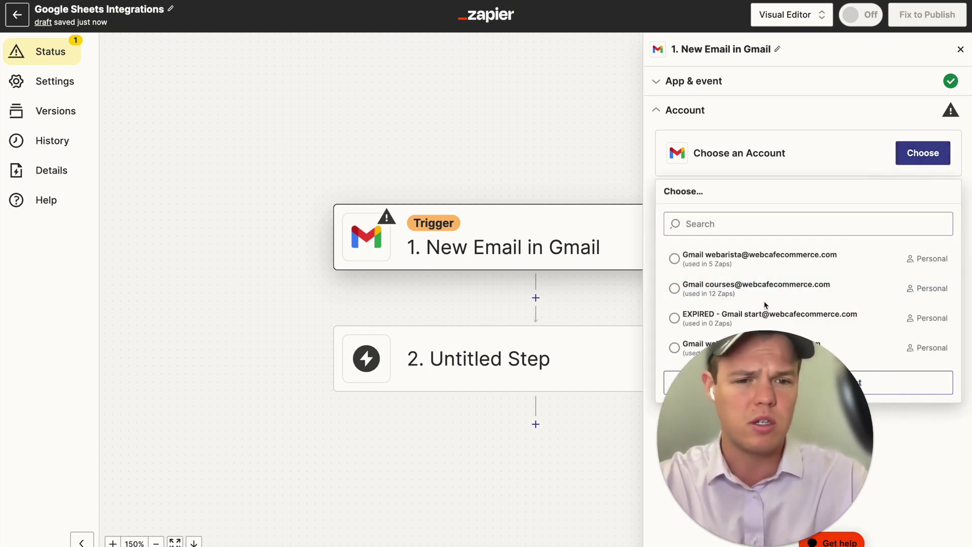
pyautogui.click(753, 292)
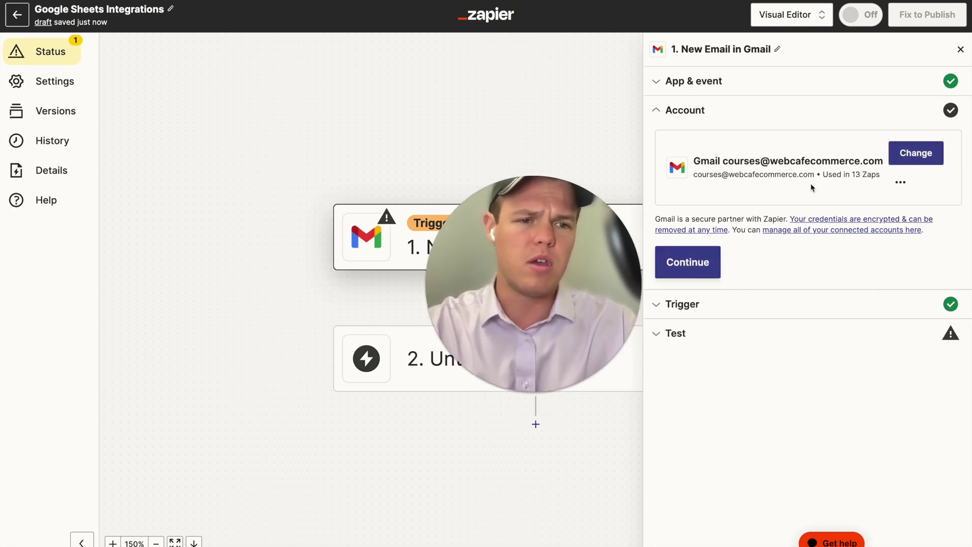
pyautogui.click(712, 266)
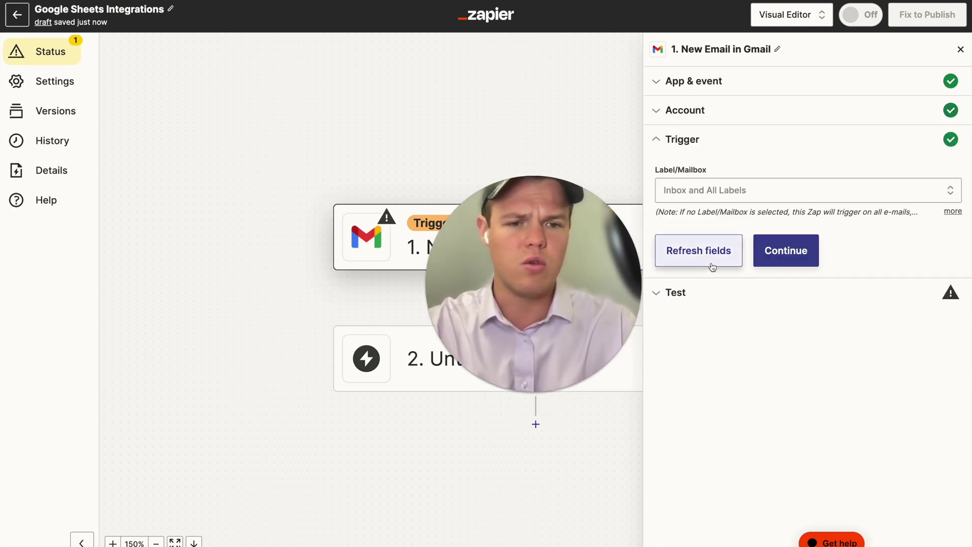
pyautogui.click(744, 189)
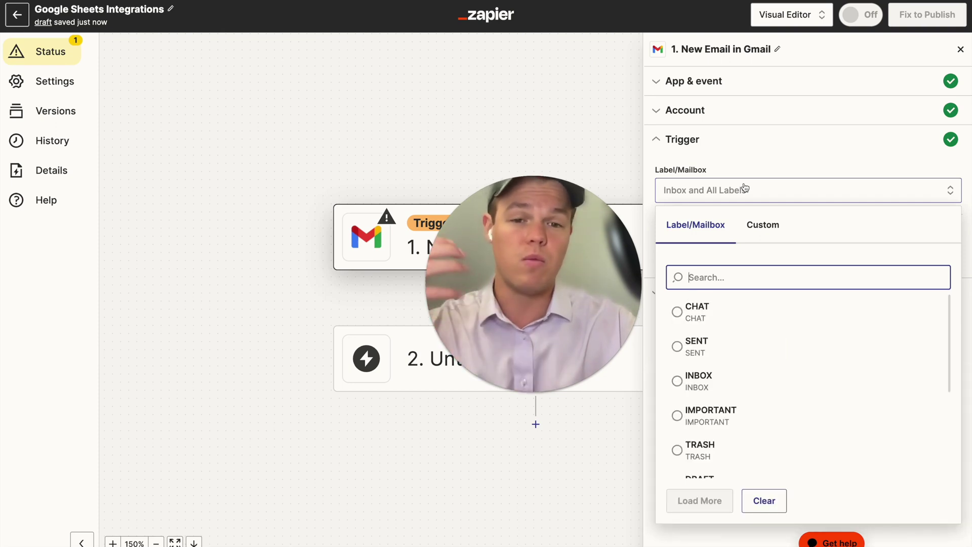
pyautogui.click(721, 361)
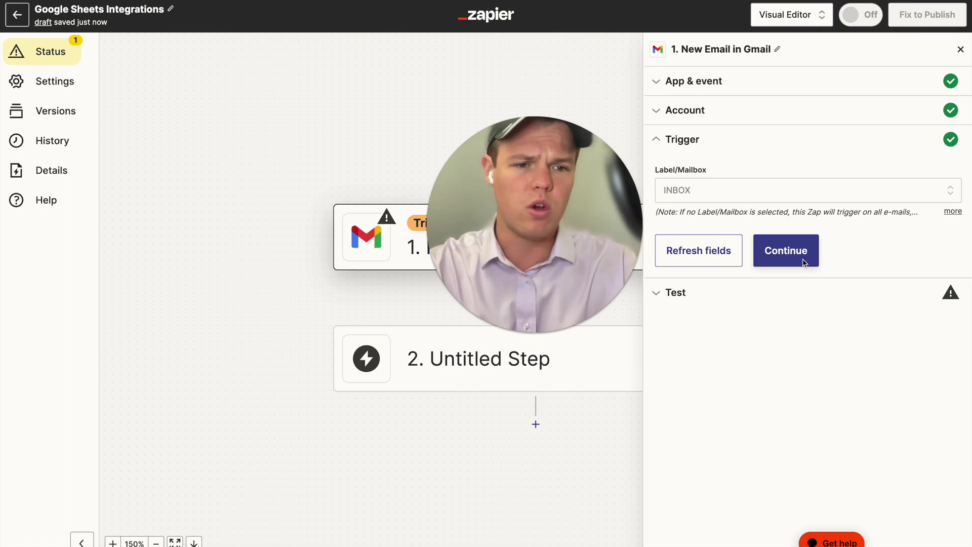
pyautogui.click(803, 263)
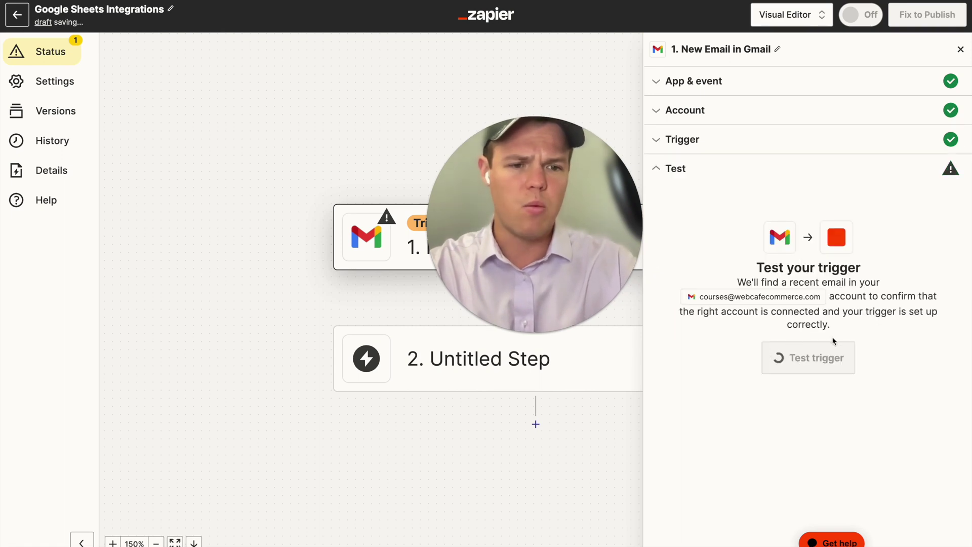
# Step: Test the Gmail trigger and review the snippet, payload and headers of the retrieved email
pyautogui.click(808, 357)
pyautogui.moveTo(633, 263); pyautogui.dragTo(788, 285)
pyautogui.scroll(-1, 786, 439)
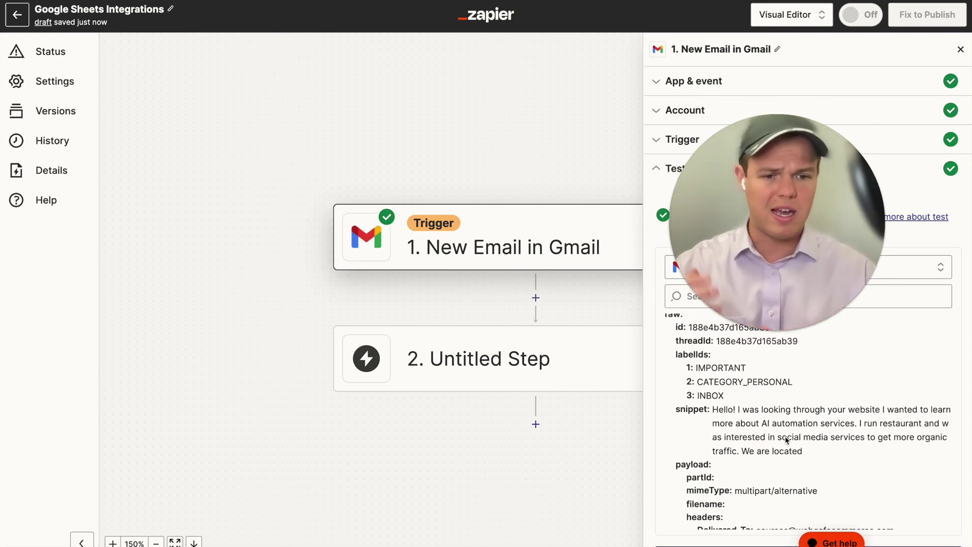
pyautogui.scroll(-3, 786, 439)
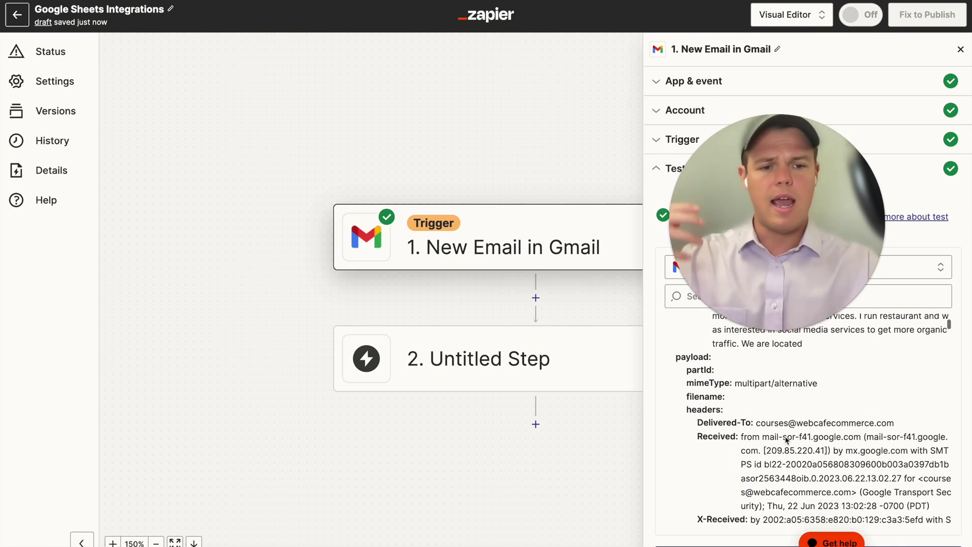
# Step: Set the Zap's second step to the ChatGPT app with the Conversation event
pyautogui.click(960, 49)
pyautogui.moveTo(605, 216); pyautogui.dragTo(495, 176)
pyautogui.click(564, 357)
pyautogui.write('g')
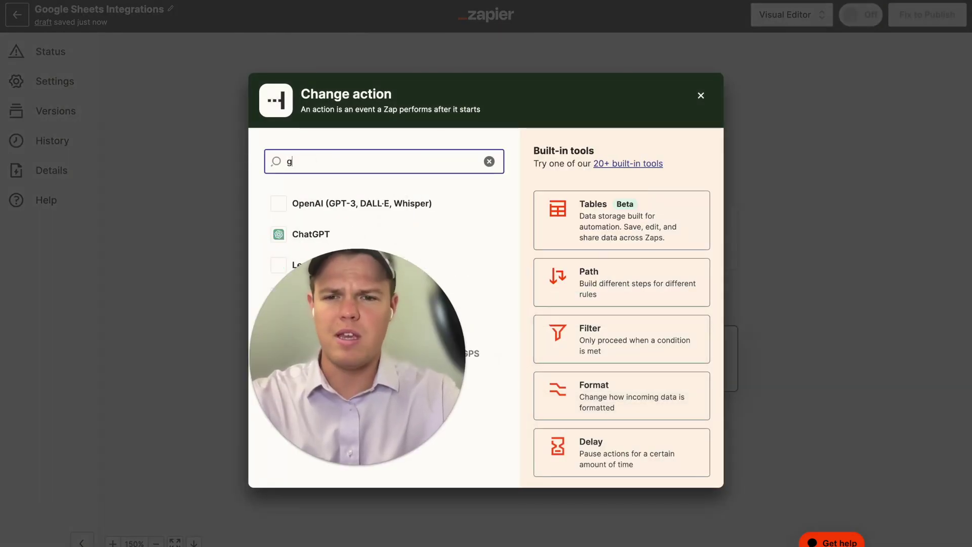
pyautogui.write('hatg')
pyautogui.click(326, 201)
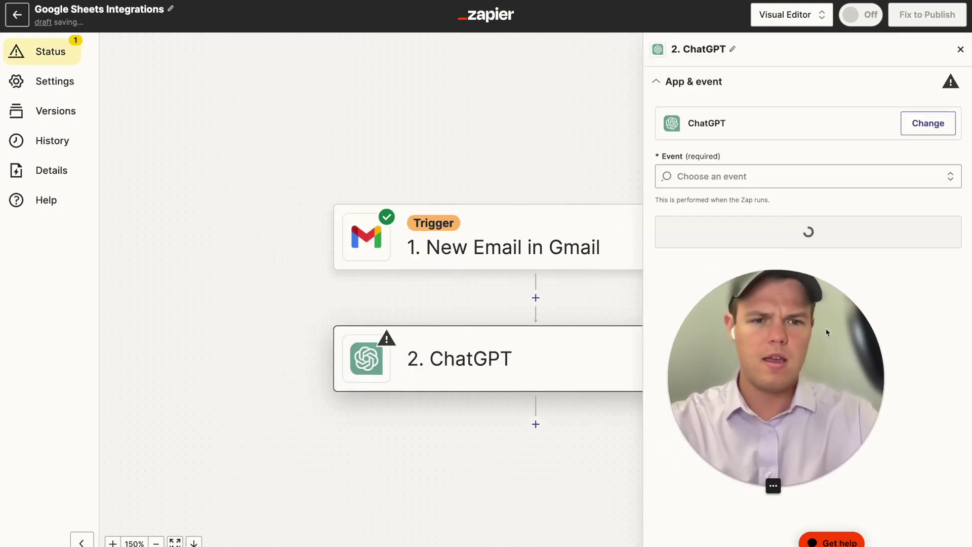
pyautogui.click(764, 181)
pyautogui.click(737, 225)
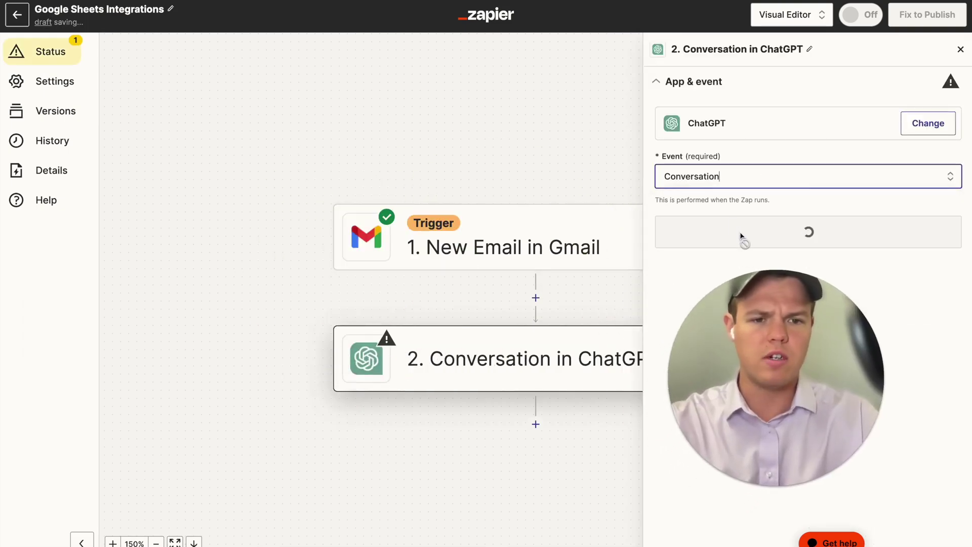
# Step: Continue to the ChatGPT action's message fields and switch the Zap to the Classic Editor
pyautogui.scroll(-5, 727, 291)
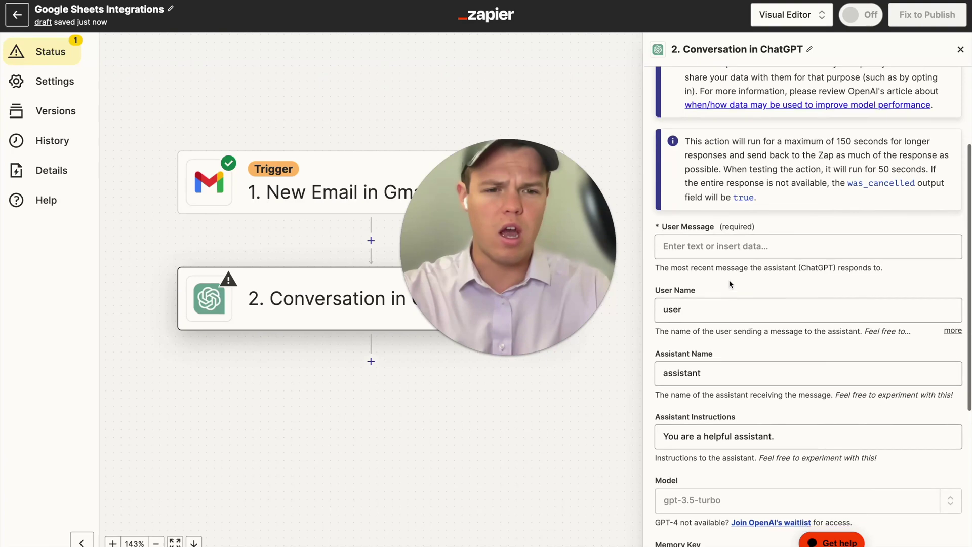
pyautogui.click(730, 251)
pyautogui.click(744, 227)
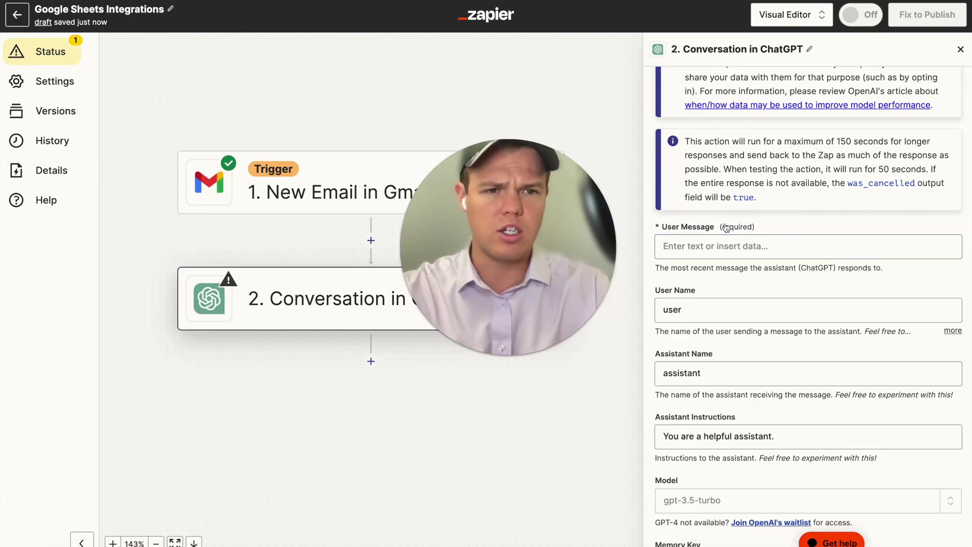
pyautogui.click(803, 24)
pyautogui.click(787, 44)
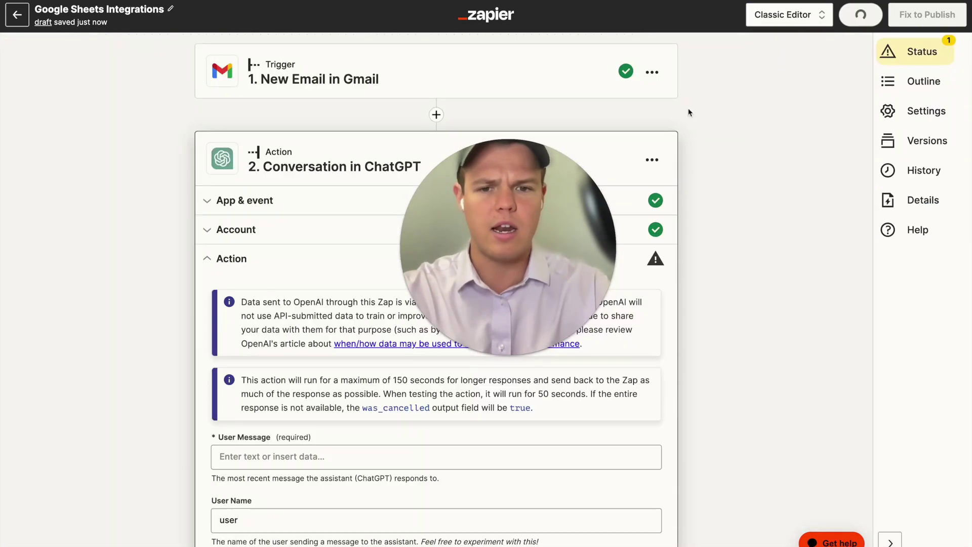
# Step: Start the User Message with "Based off this email we received at our AI Automation agency: (" followed by the Gmail Body Plain field
pyautogui.scroll(-2, 205, 262)
pyautogui.scroll(1, 169, 274)
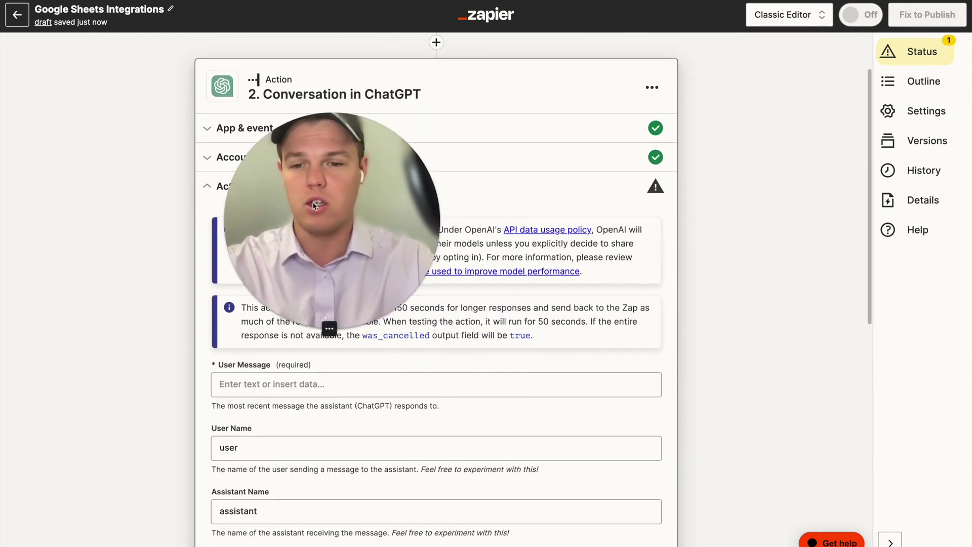
pyautogui.click(240, 376)
pyautogui.write('B')
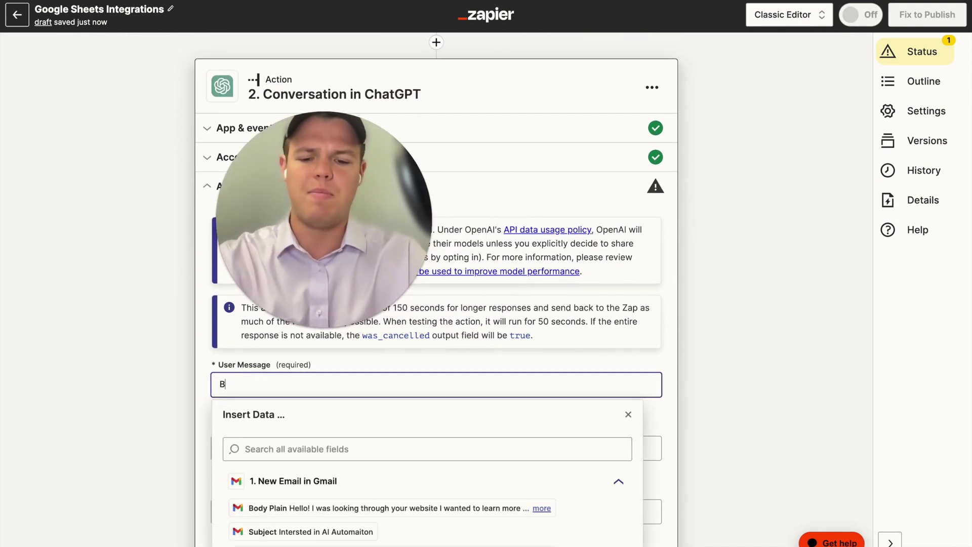
pyautogui.write('ased off this email we received at our AI Automation agency: (')
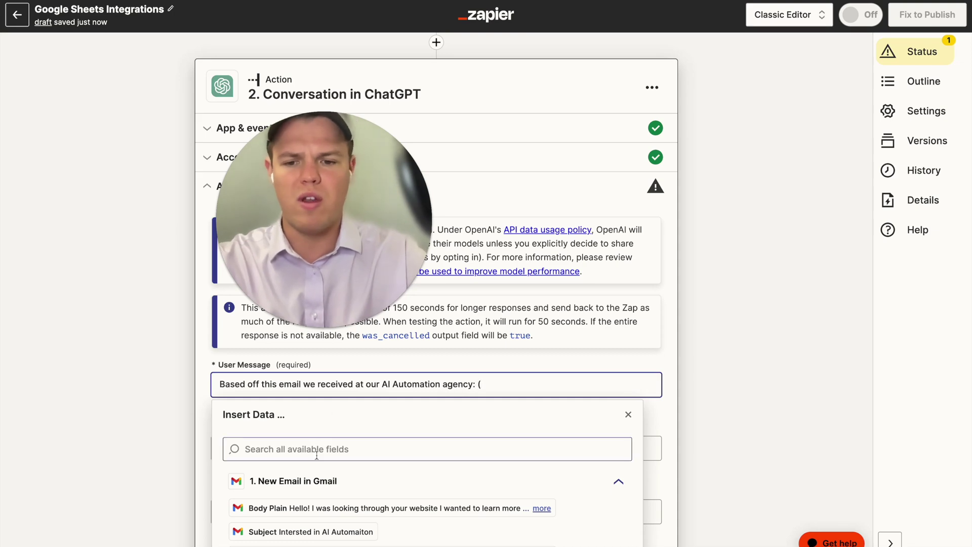
pyautogui.scroll(-3, 435, 405)
pyautogui.click(506, 396)
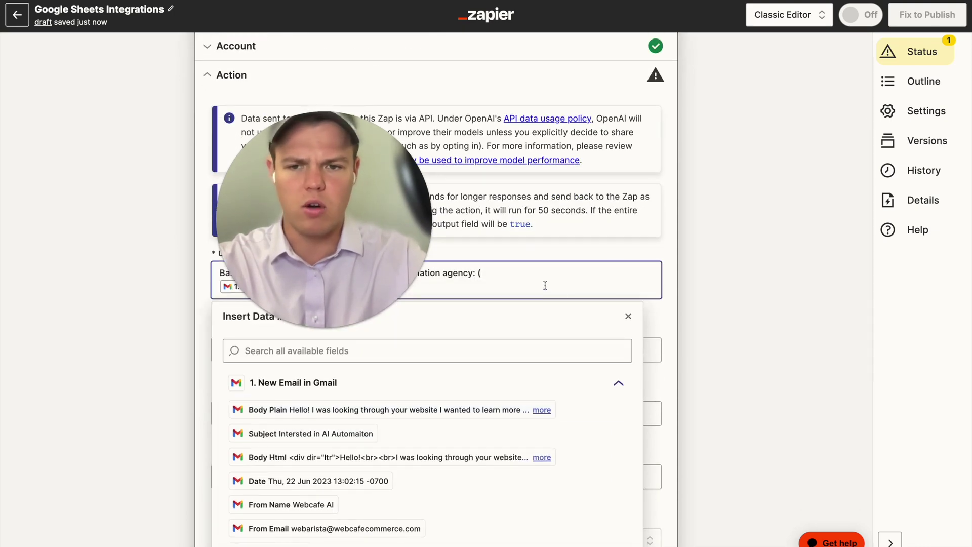
pyautogui.moveTo(352, 239); pyautogui.dragTo(536, 160)
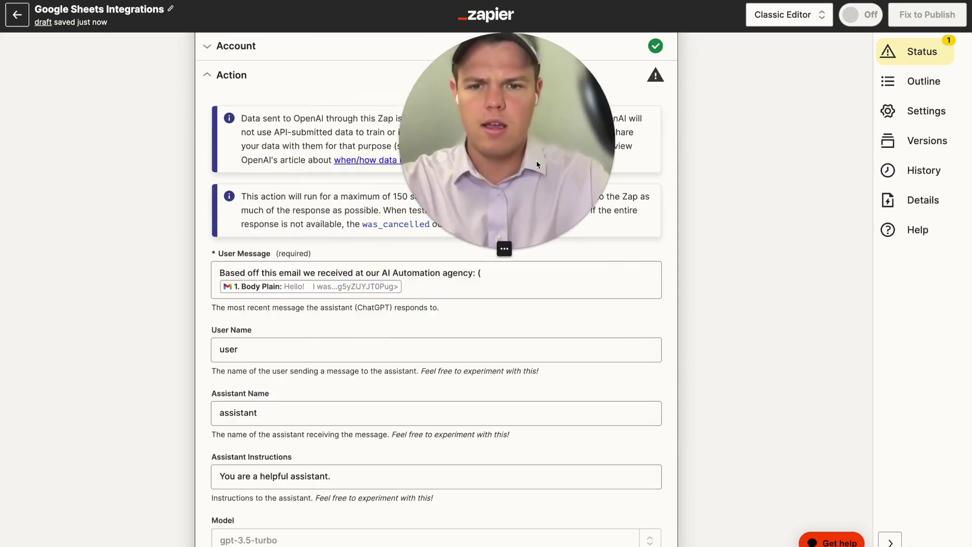
# Step: Split the prompt into separate lines "Subject: ()" holding the Gmail Subject field and "Body: ()" holding the Body Plain field
pyautogui.click(476, 278)
pyautogui.press('Return')
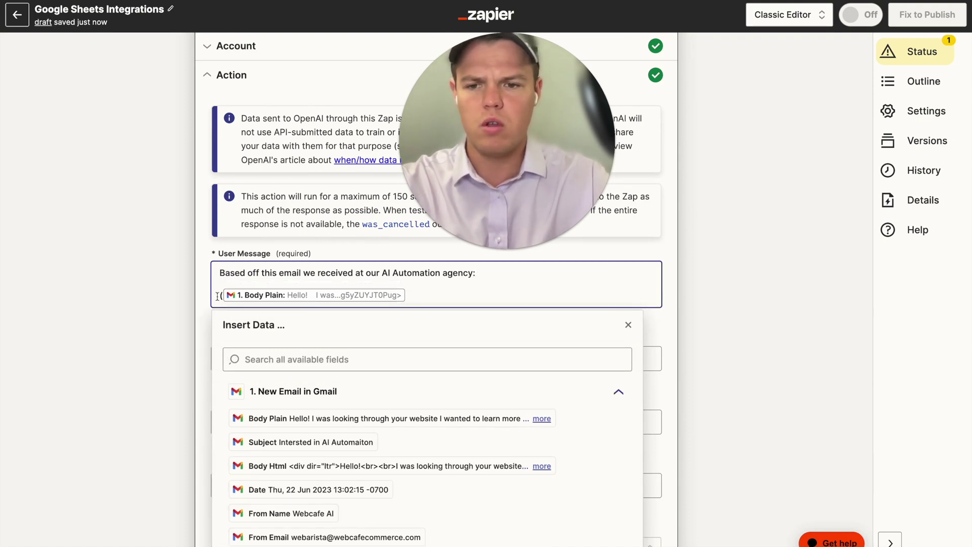
pyautogui.press('Return')
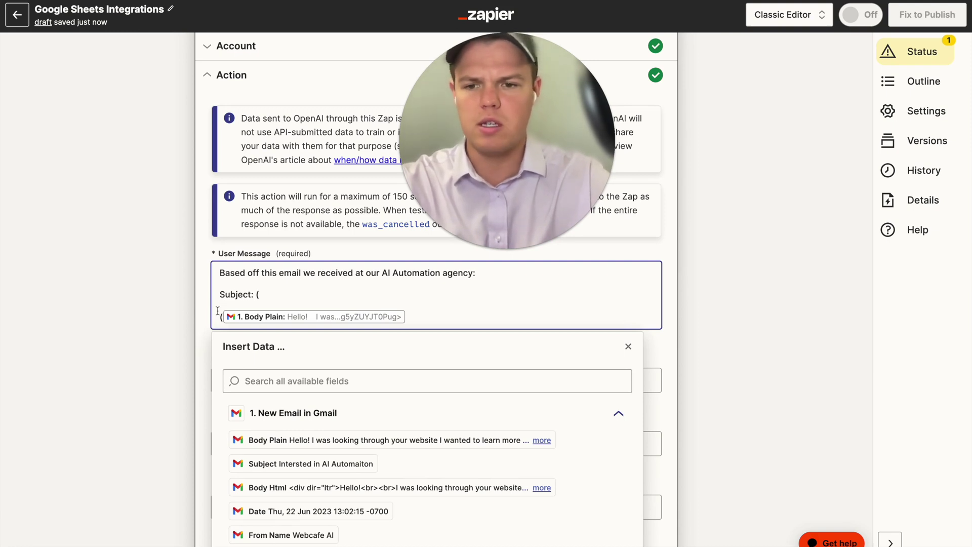
pyautogui.write('Body:')
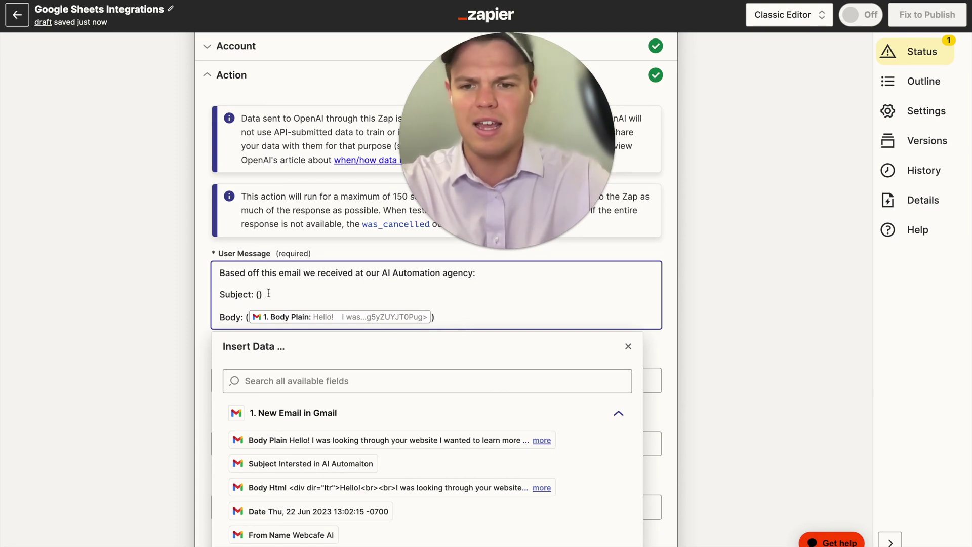
pyautogui.scroll(-2, 142, 348)
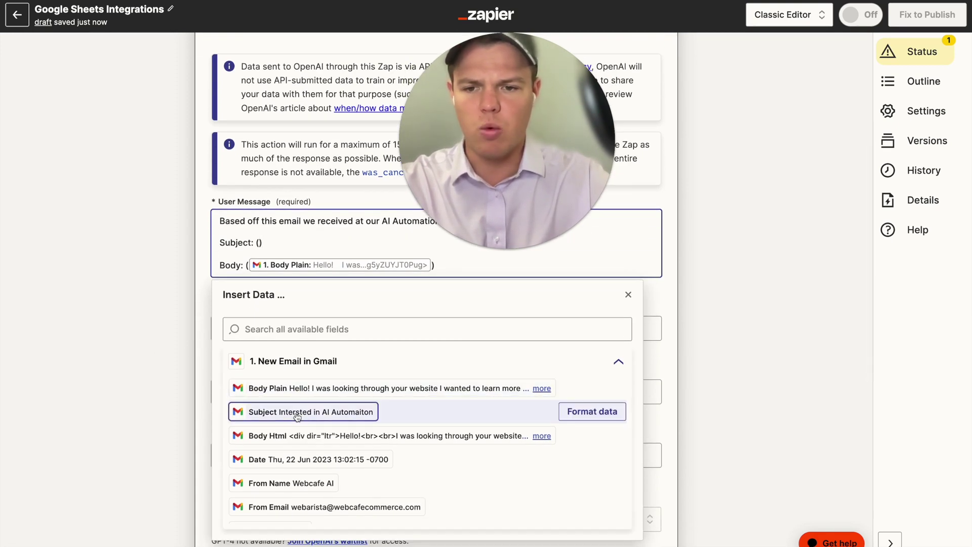
pyautogui.click(304, 412)
pyautogui.click(540, 234)
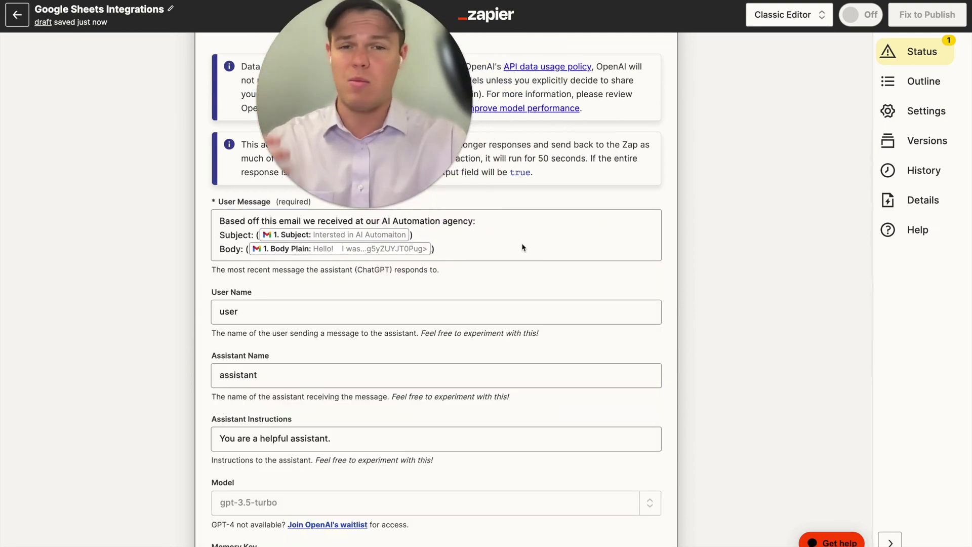
# Step: Add the line "Generate the following data points:" below the Body line of the User Message
pyautogui.click(506, 247)
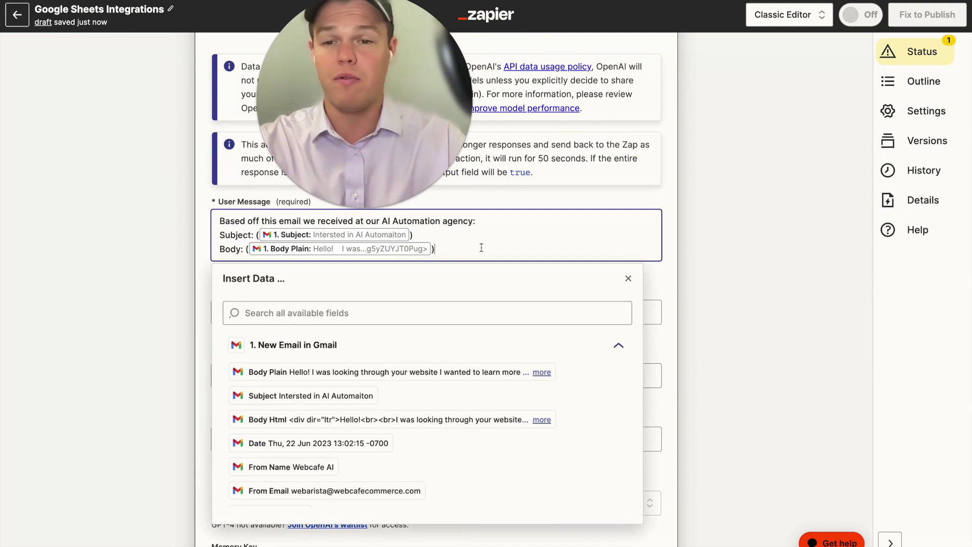
pyautogui.press('Return')
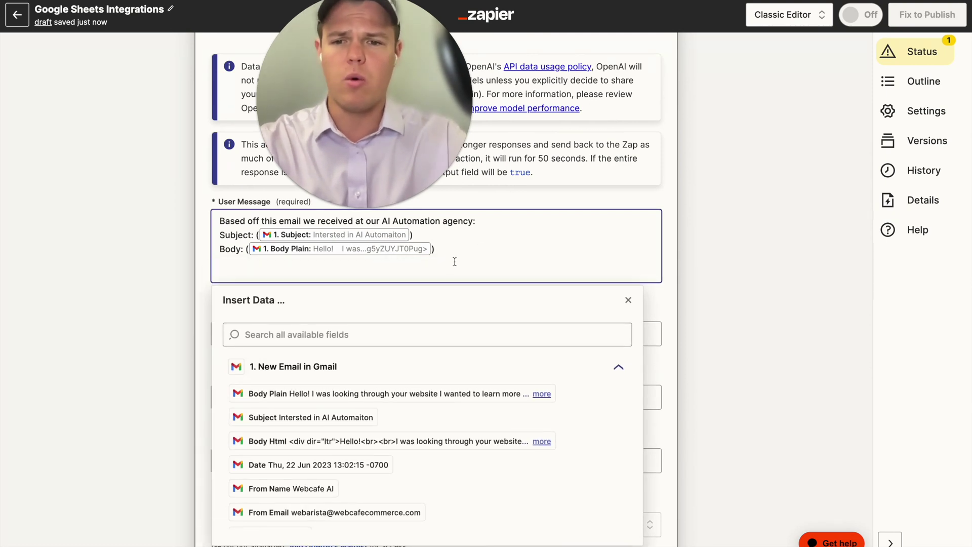
pyautogui.write('Generate the following data points')
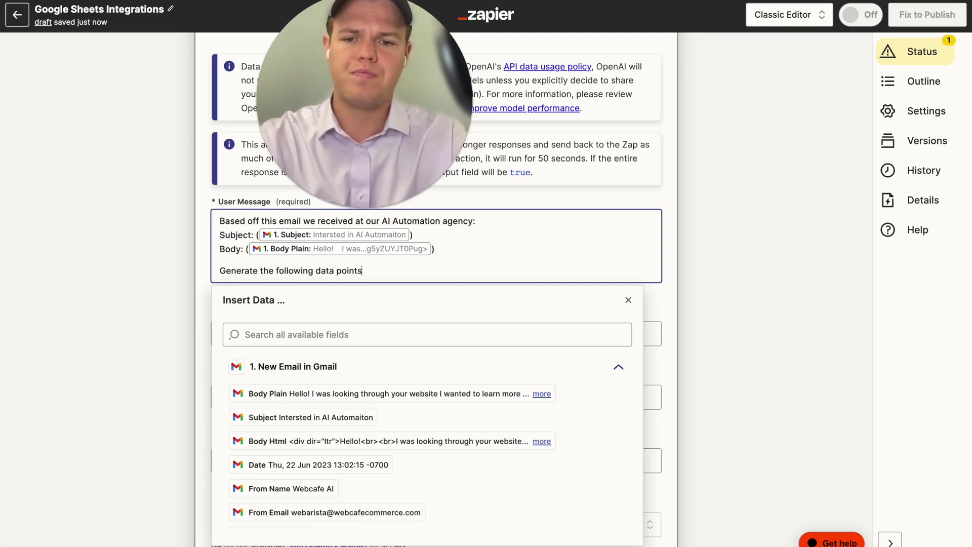
pyautogui.write(':')
pyautogui.press('Return')
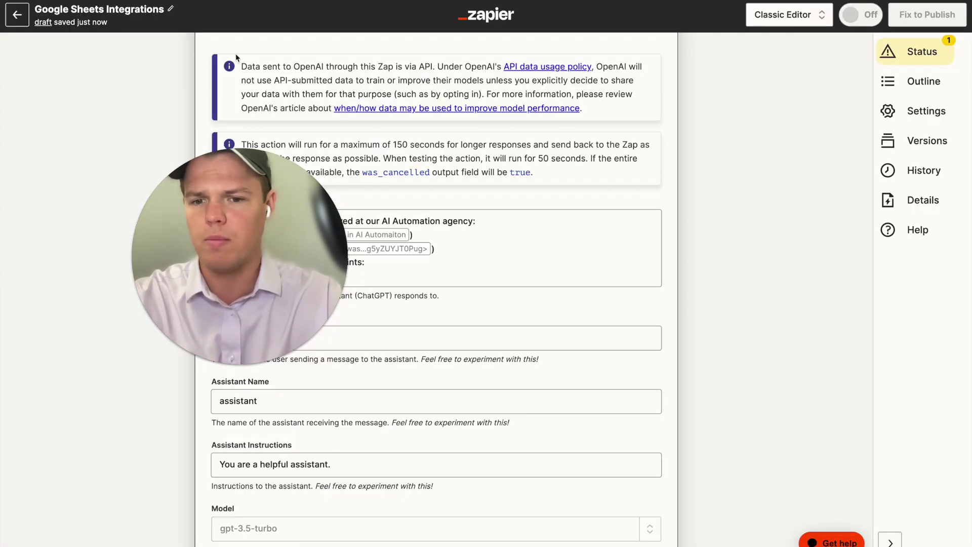
# Step: List "Name" and "Location (if appilicable)" on separate lines as the data points at the end of the User Message
pyautogui.moveTo(243, 213); pyautogui.dragTo(310, 375)
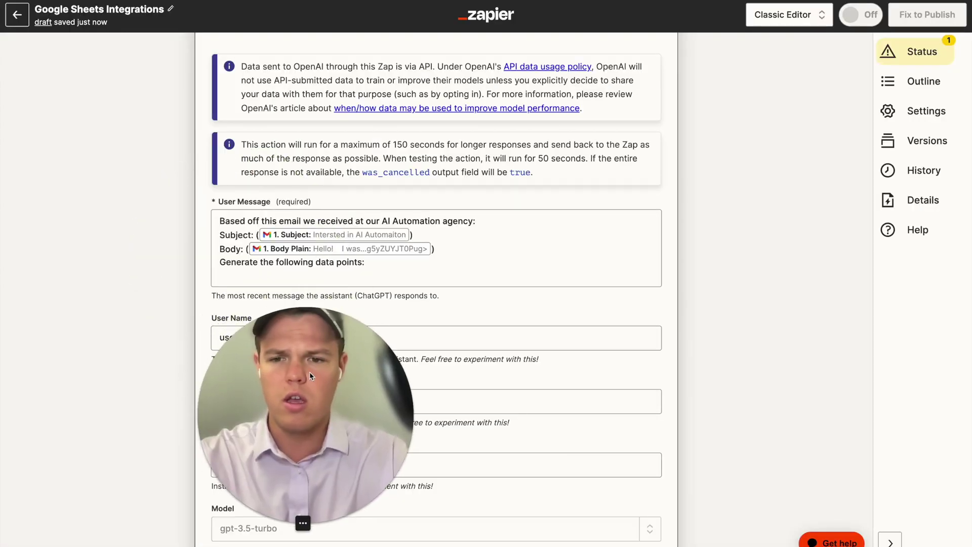
pyautogui.click(293, 273)
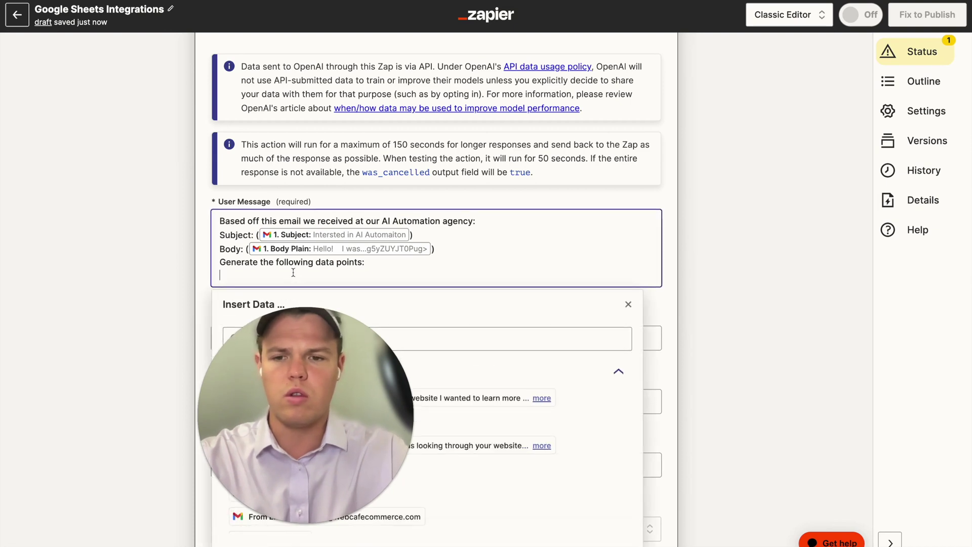
pyautogui.write('Name')
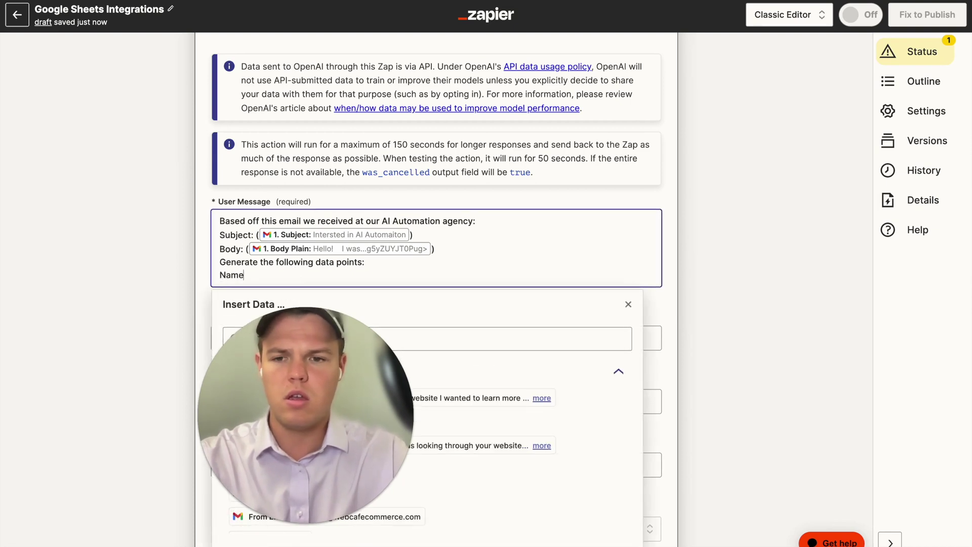
pyautogui.press('Return')
pyautogui.write('Location (if ap')
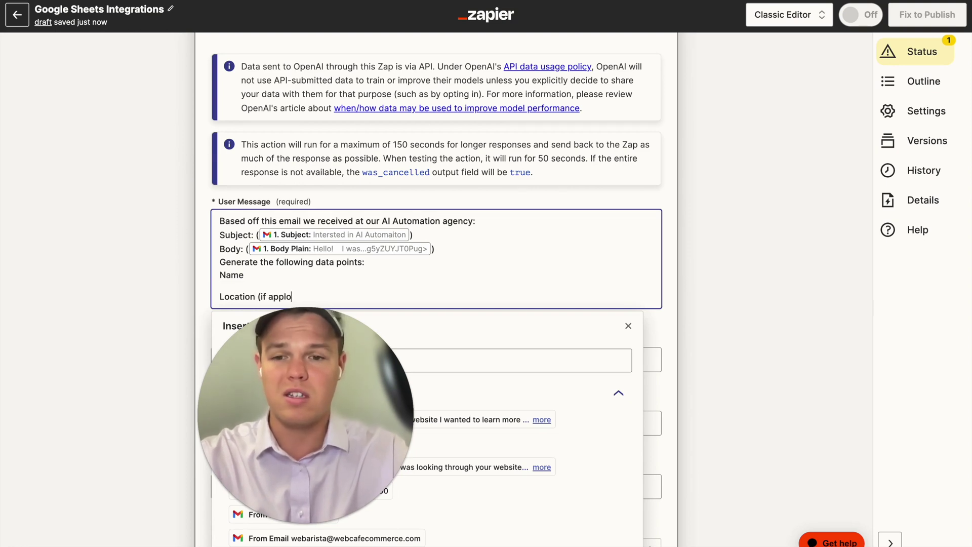
pyautogui.write('plo')
pyautogui.press('BackSpace')
pyautogui.press('BackSpace')
pyautogui.write('licable)')
pyautogui.click(144, 271)
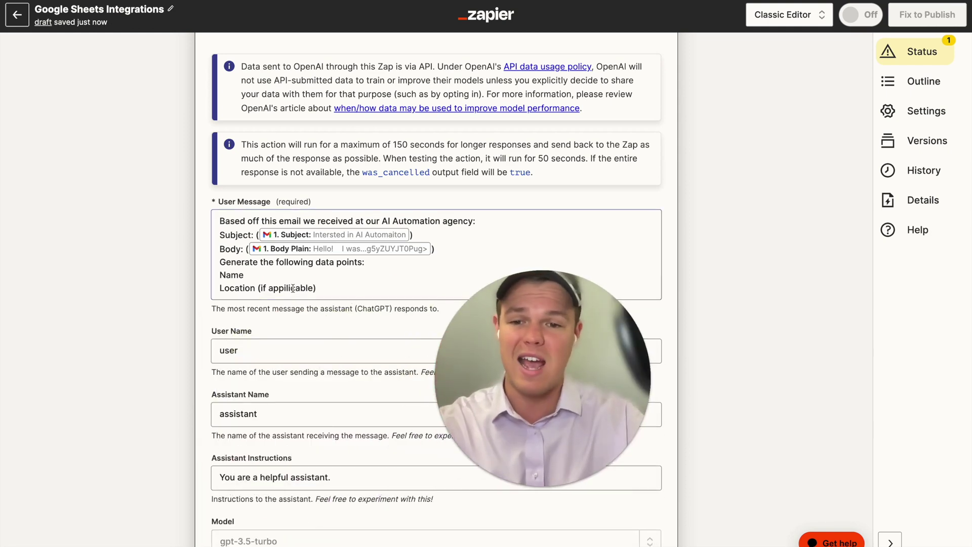
# Step: Set the ChatGPT conversation's model to gpt-4
pyautogui.scroll(-1, 309, 307)
pyautogui.scroll(-5, 309, 308)
pyautogui.click(299, 317)
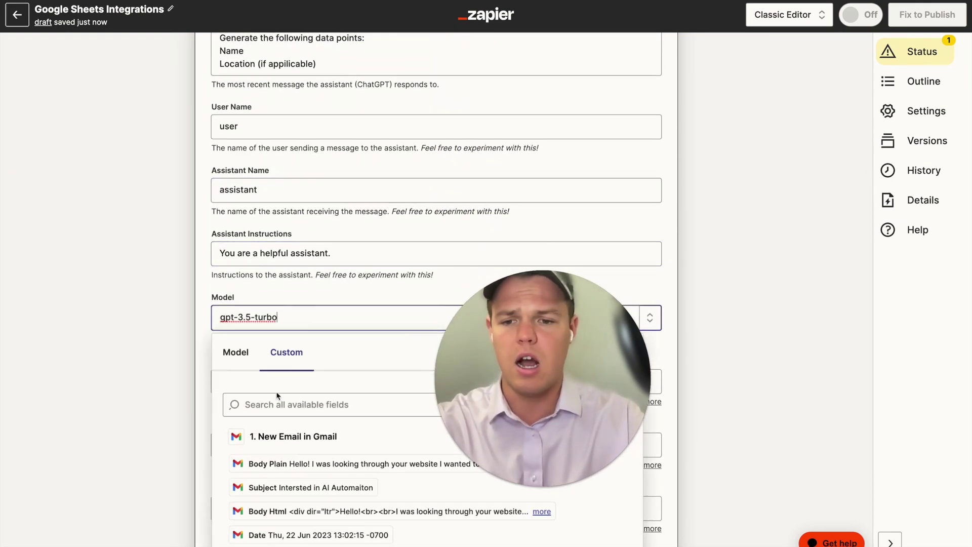
pyautogui.click(237, 353)
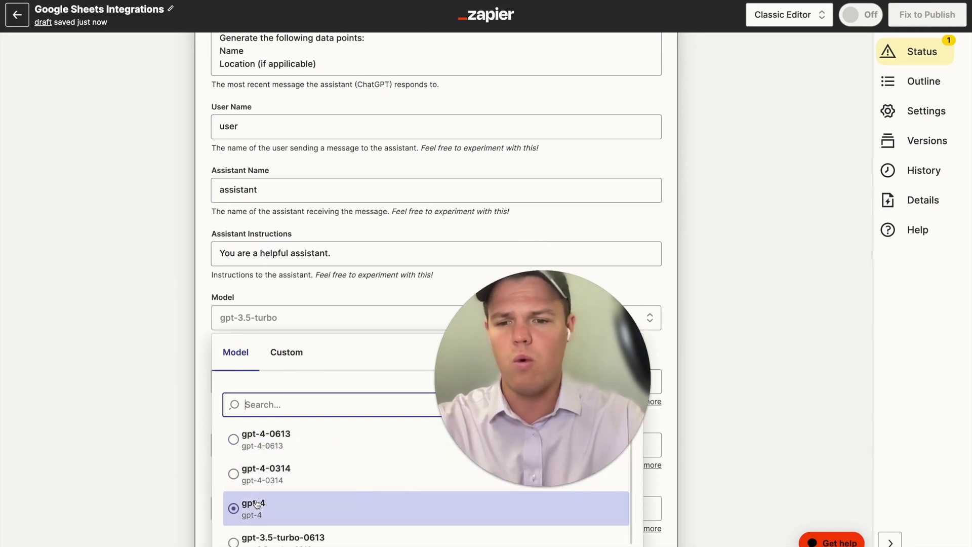
pyautogui.click(257, 503)
# Step: Set the Memory Key to "embegin" and continue to the ChatGPT step's test
pyautogui.scroll(-3, 254, 246)
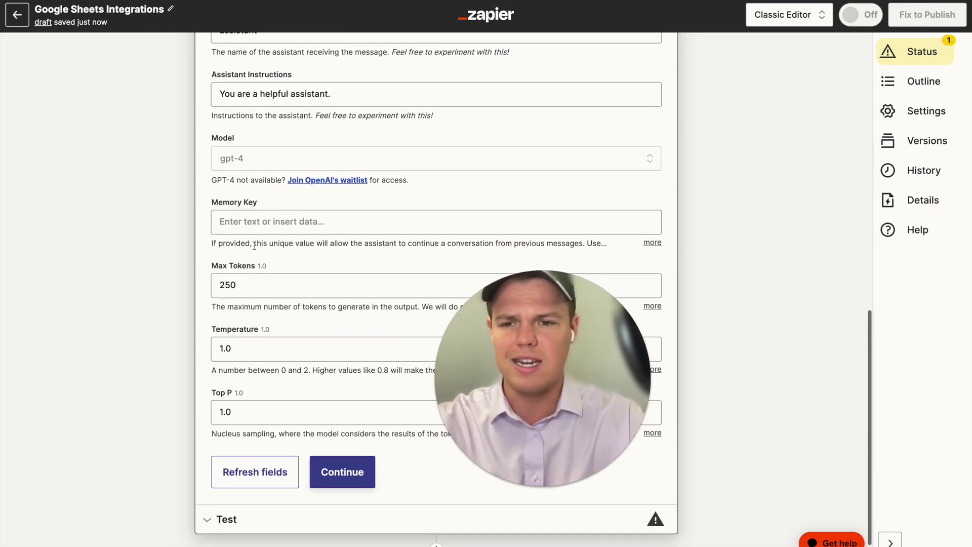
pyautogui.click(324, 221)
pyautogui.write('embegin')
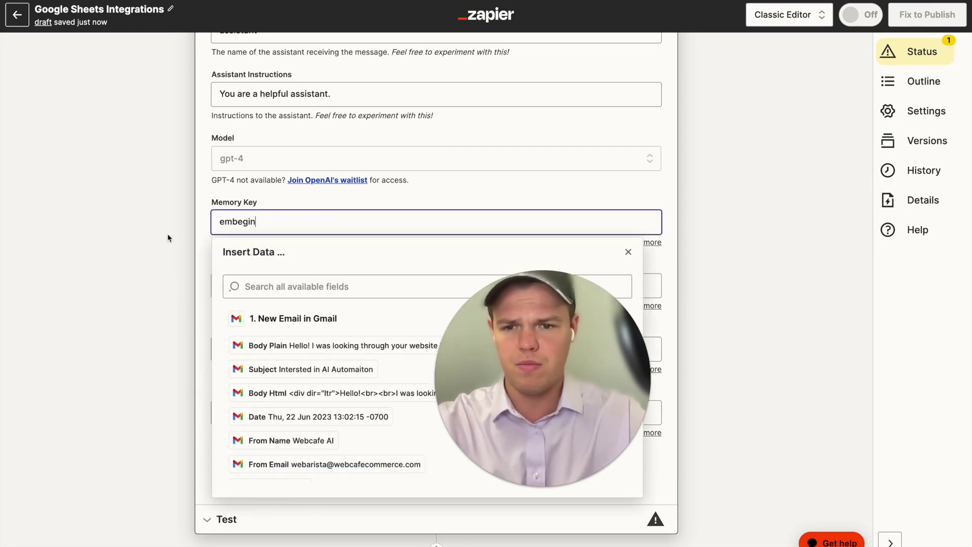
pyautogui.click(167, 234)
pyautogui.click(324, 477)
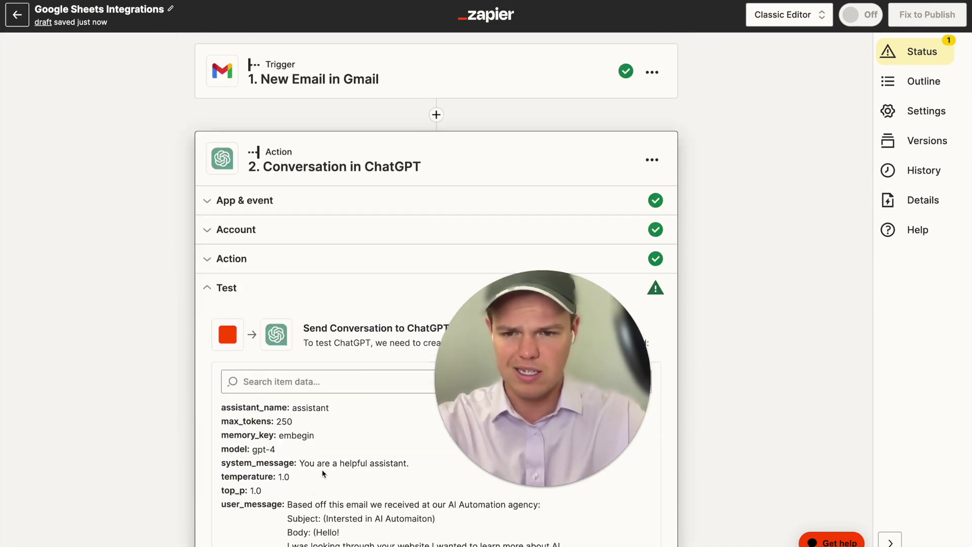
# Step: Test the ChatGPT conversation action and review the name and location in the response content
pyautogui.scroll(-4, 303, 379)
pyautogui.click(320, 508)
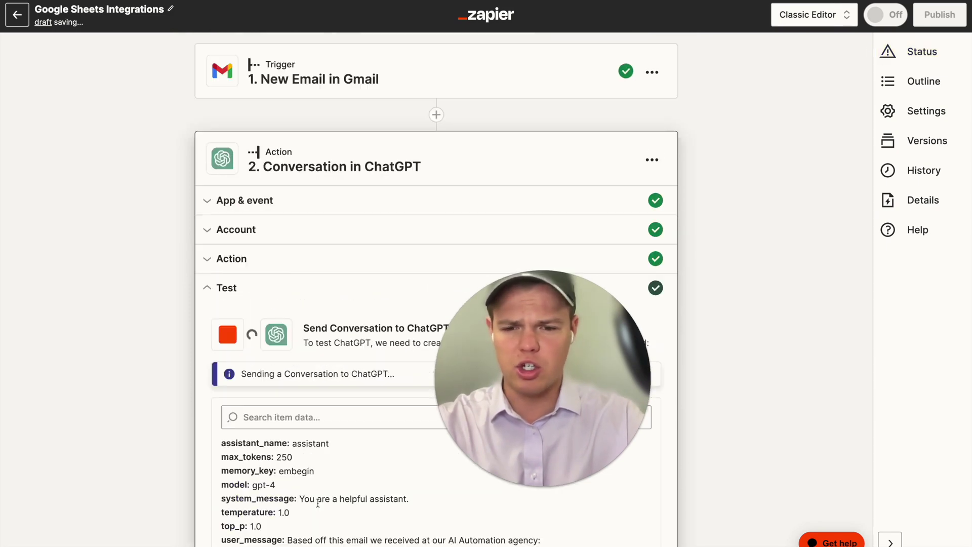
pyautogui.scroll(-3, 318, 348)
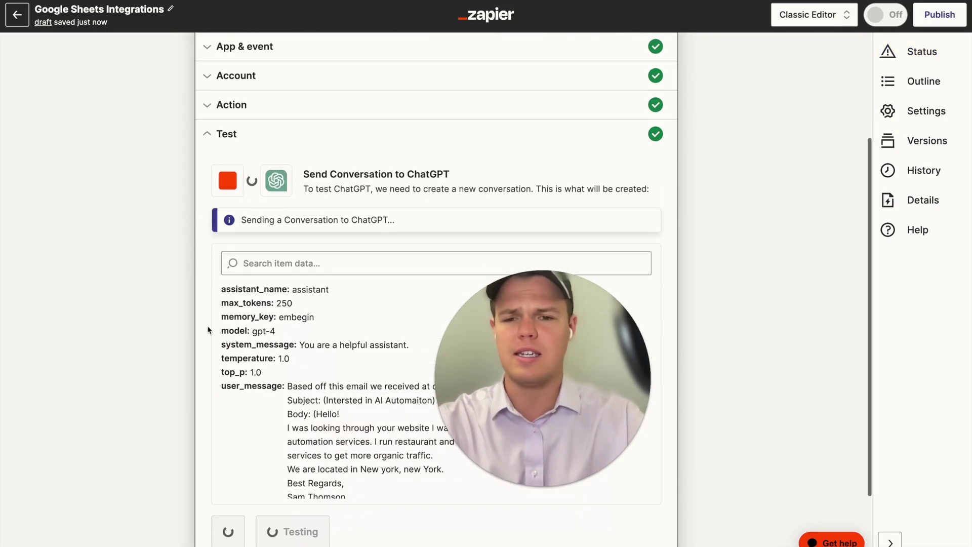
pyautogui.moveTo(485, 365); pyautogui.dragTo(492, 232)
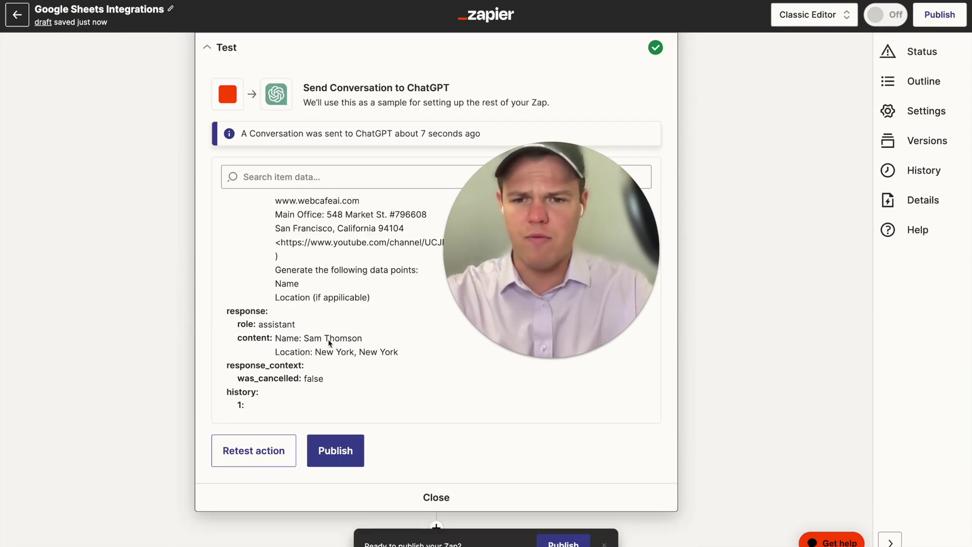
pyautogui.scroll(-1, 172, 391)
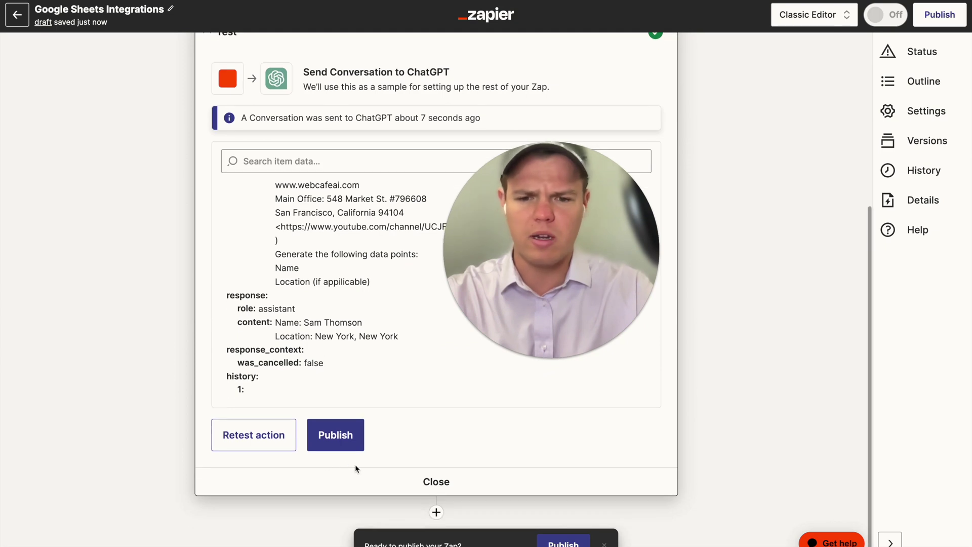
# Step: Add a Formatter by Zapier action after the ChatGPT step with the Text event and continue to its action setup
pyautogui.click(435, 512)
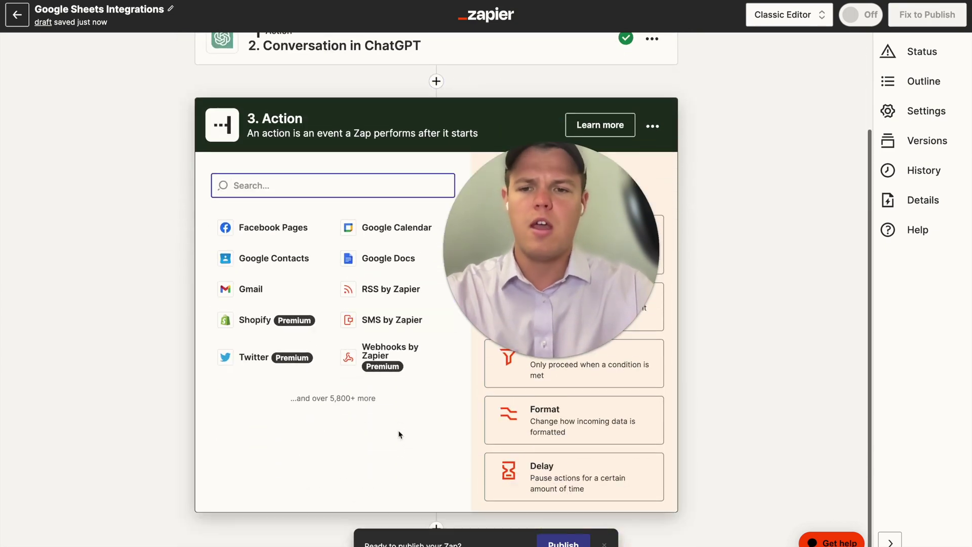
pyautogui.write('for')
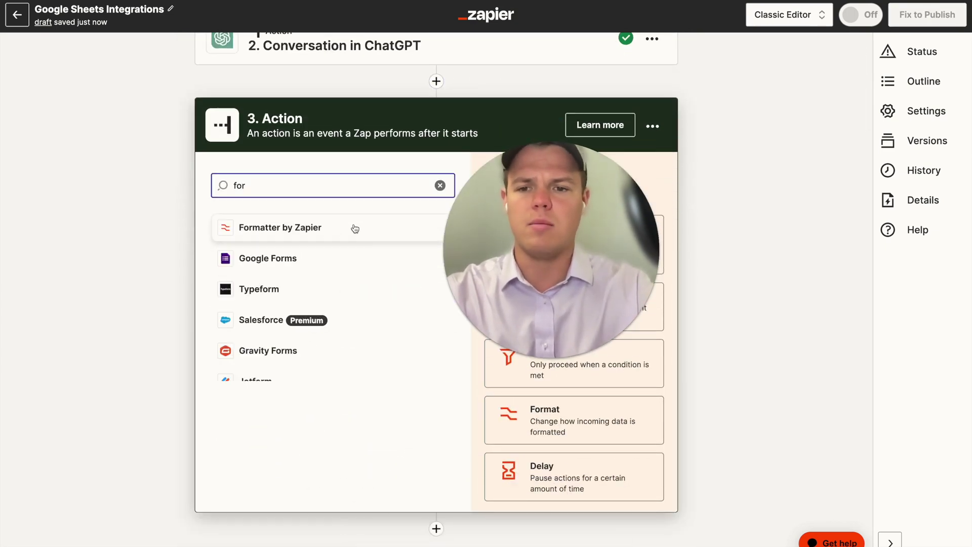
pyautogui.click(354, 228)
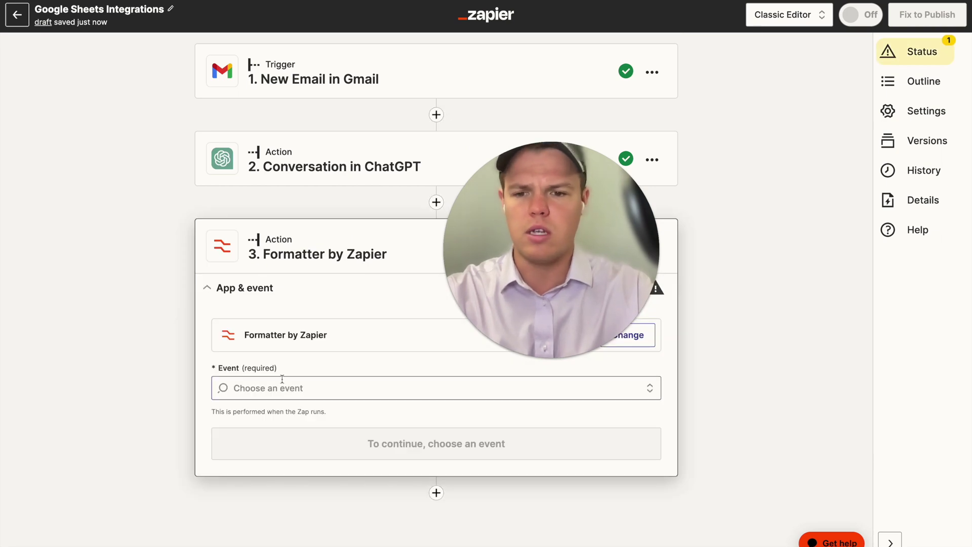
pyautogui.click(282, 385)
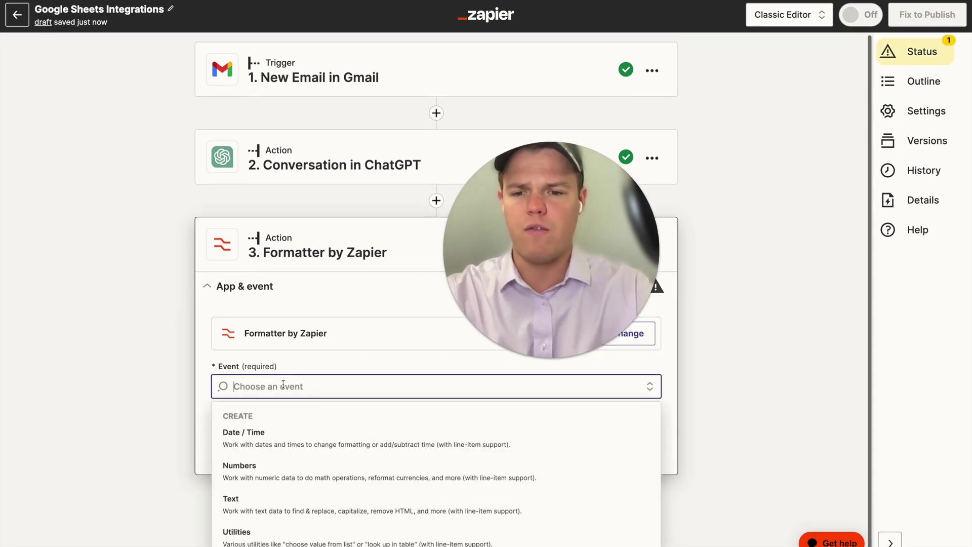
pyautogui.click(276, 502)
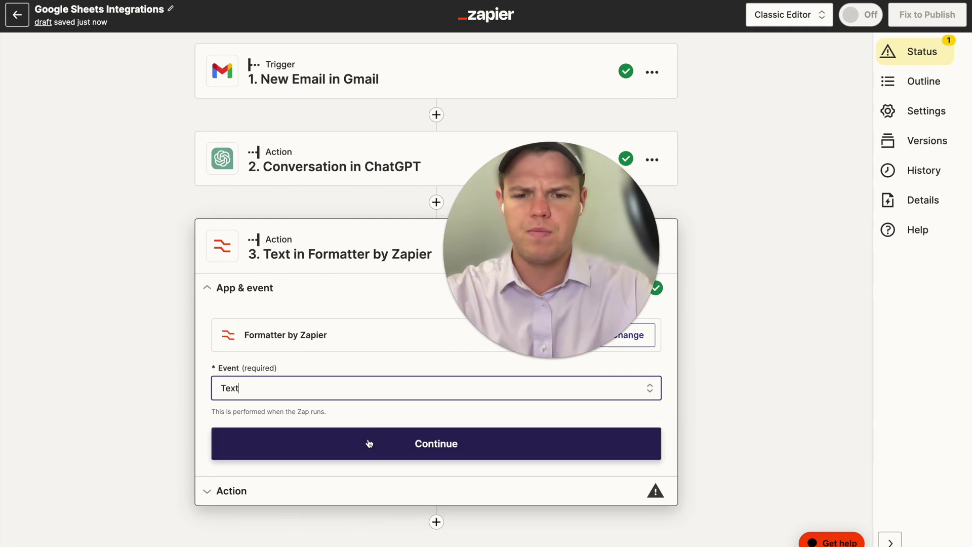
pyautogui.click(369, 441)
# Step: Set the Formatter step's Transform to Split Text
pyautogui.click(338, 380)
pyautogui.scroll(-5, 284, 435)
pyautogui.click(282, 436)
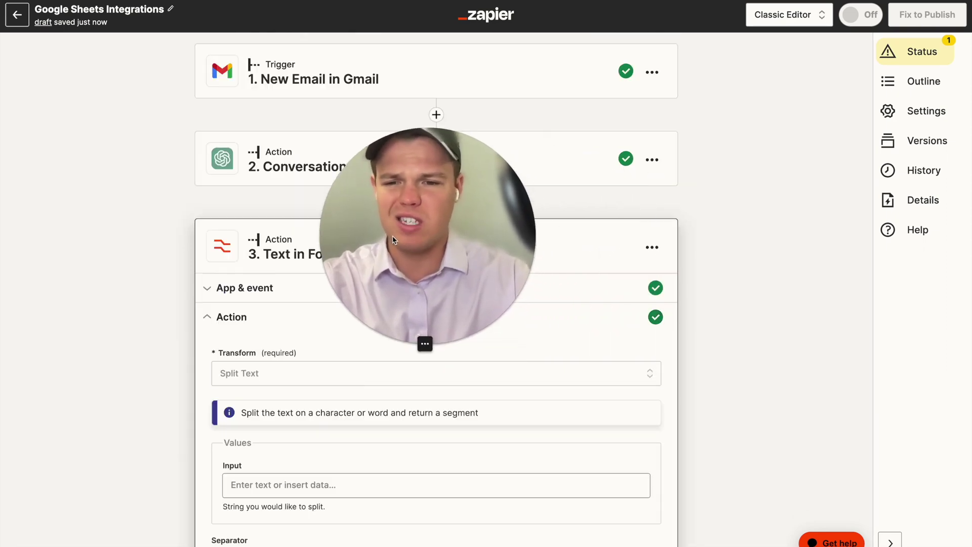
# Step: Insert the Assistant Response Message from the ChatGPT conversation as the Input of the text split
pyautogui.scroll(-3, 152, 379)
pyautogui.click(274, 323)
pyautogui.moveTo(409, 224); pyautogui.dragTo(311, 127)
pyautogui.click(259, 318)
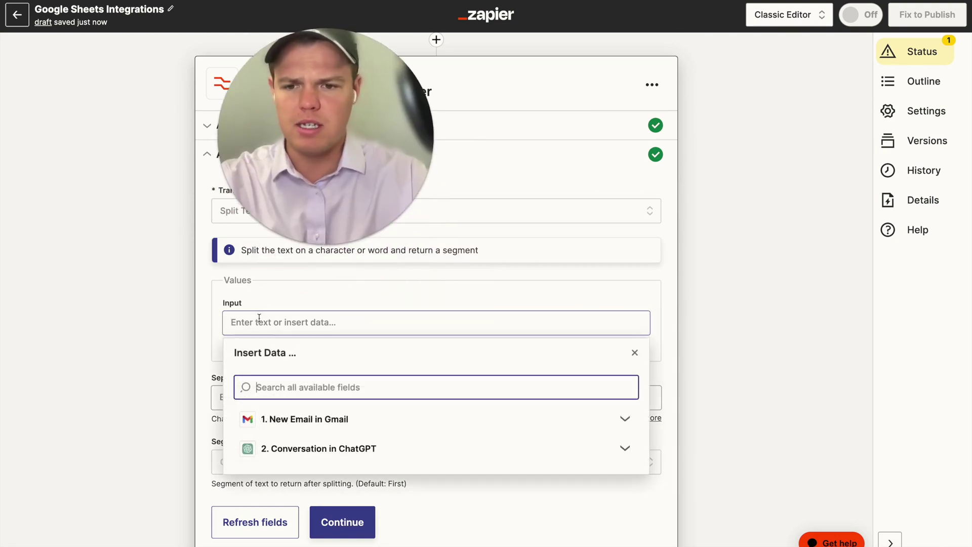
pyautogui.click(325, 455)
pyautogui.scroll(-6, 375, 465)
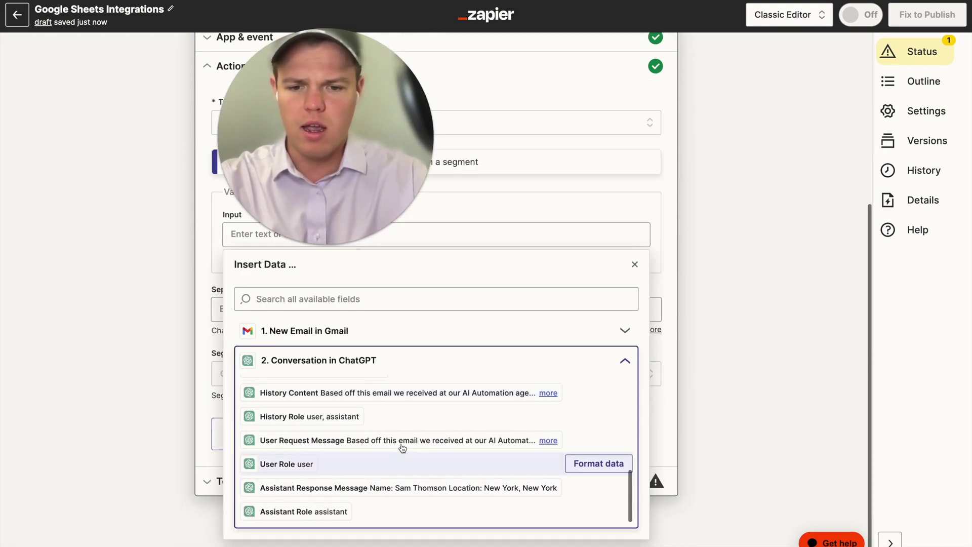
pyautogui.click(394, 488)
# Step: Set the Separator of the text split to [:newline:]
pyautogui.click(267, 308)
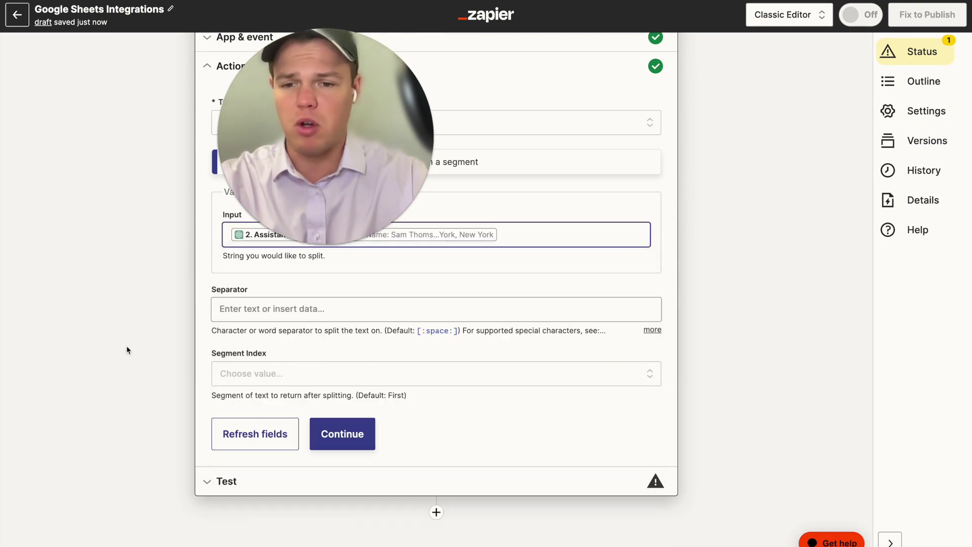
pyautogui.click(187, 302)
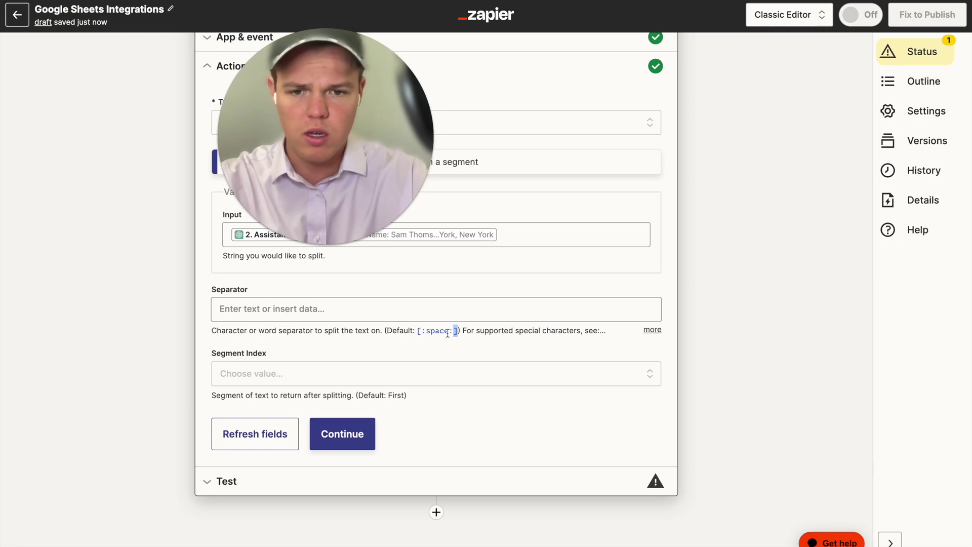
pyautogui.click(301, 308)
pyautogui.write('[:space:]')
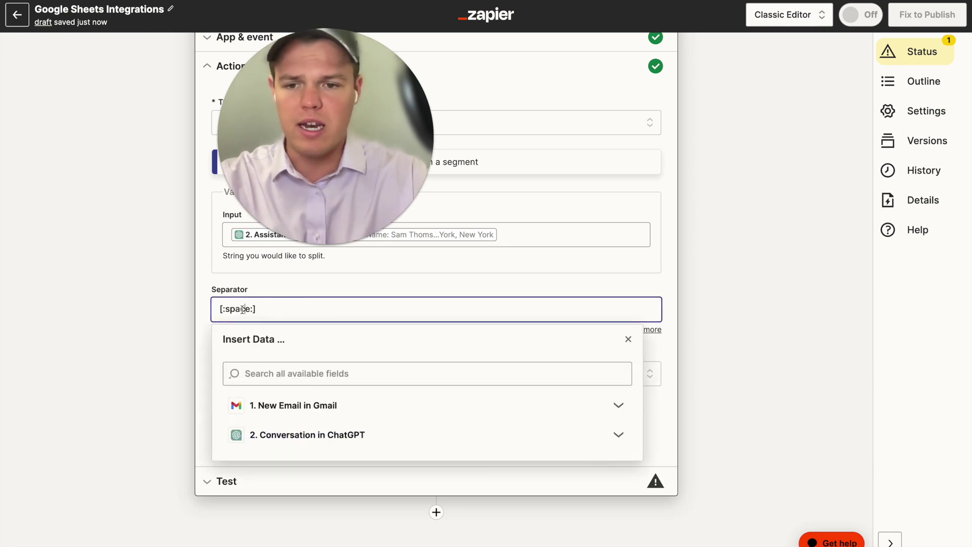
pyautogui.click(101, 319)
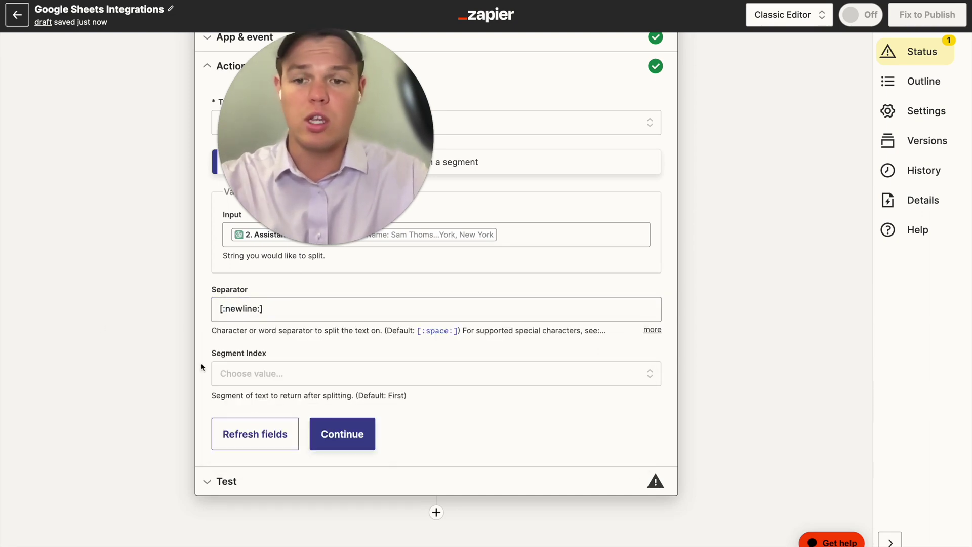
# Step: Set the Segment Index to All (as Separate Fields)
pyautogui.click(298, 374)
pyautogui.scroll(-2, 342, 405)
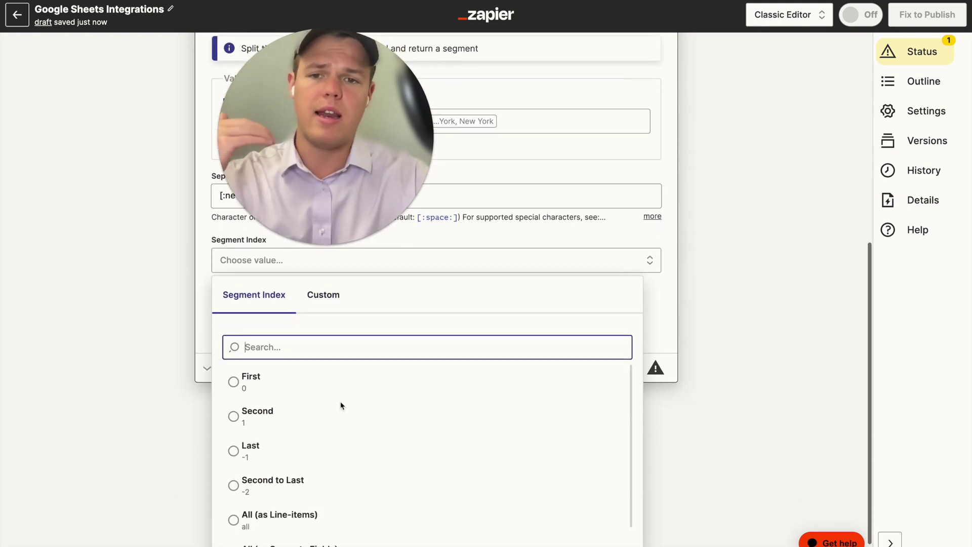
pyautogui.scroll(-1, 344, 456)
pyautogui.click(330, 528)
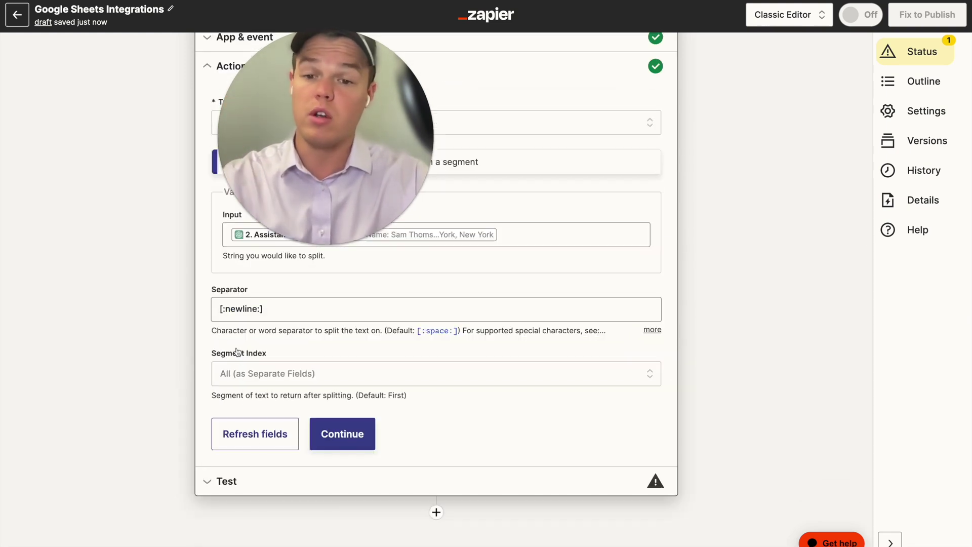
# Step: Test the Formatter text split and review the separate name and location items in its output
pyautogui.click(365, 422)
pyautogui.click(352, 460)
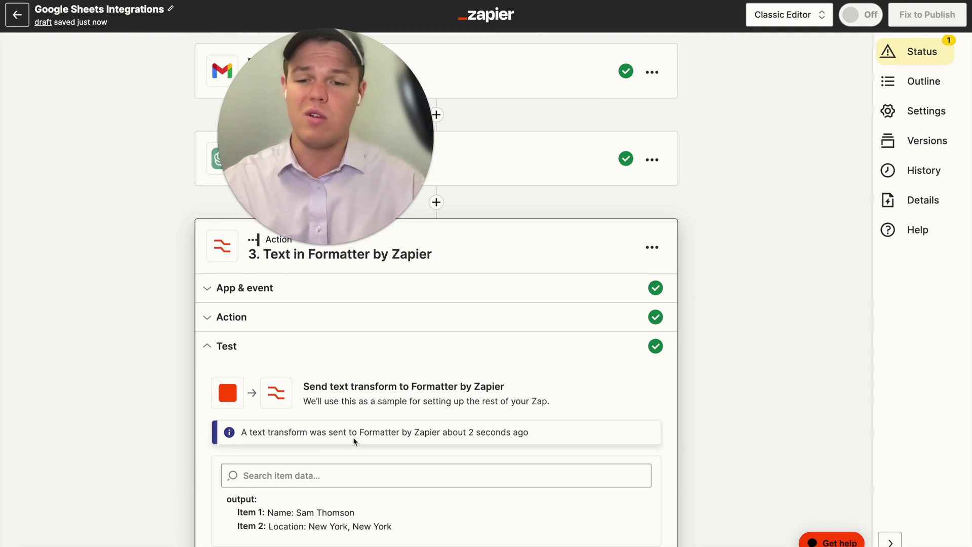
pyautogui.scroll(-2, 355, 441)
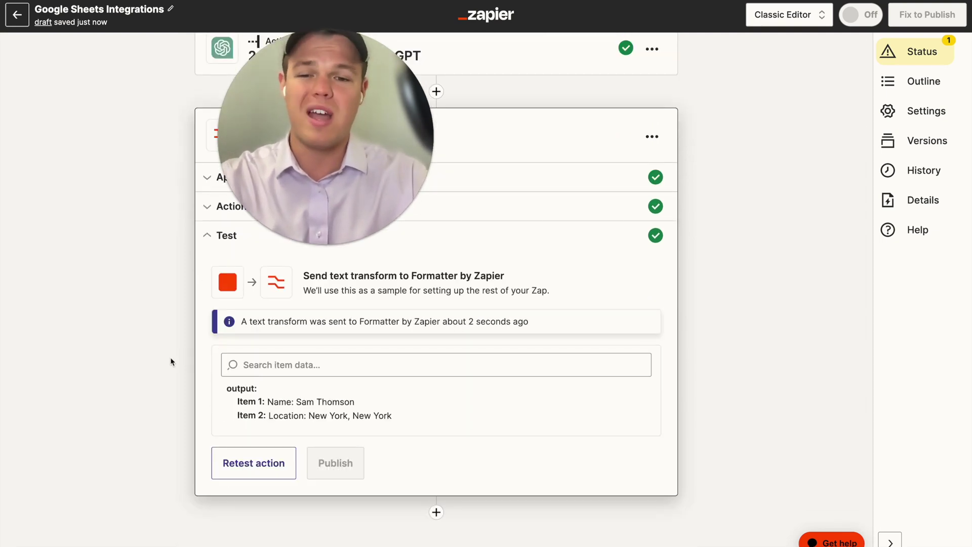
pyautogui.scroll(1, 171, 360)
pyautogui.scroll(-1, 170, 361)
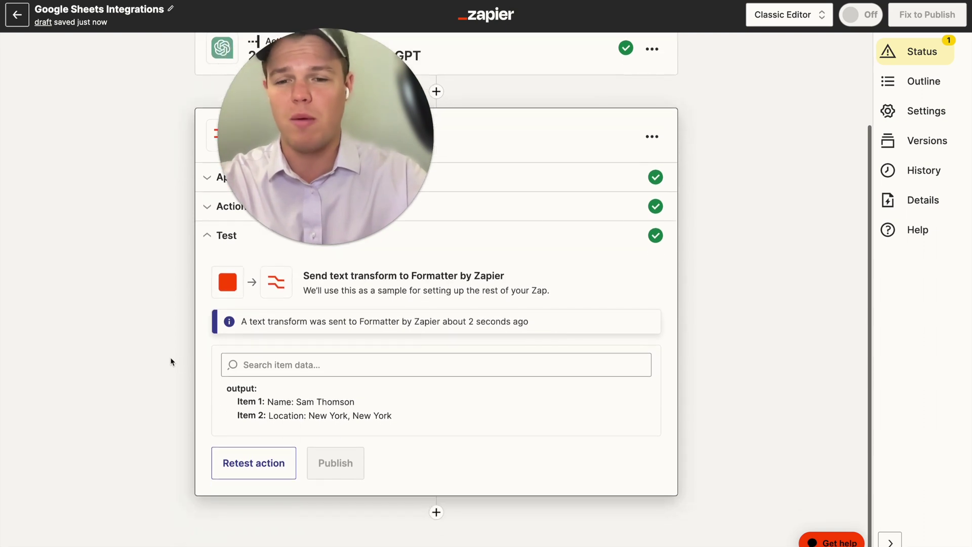
pyautogui.moveTo(297, 402); pyautogui.dragTo(424, 423)
pyautogui.click(409, 416)
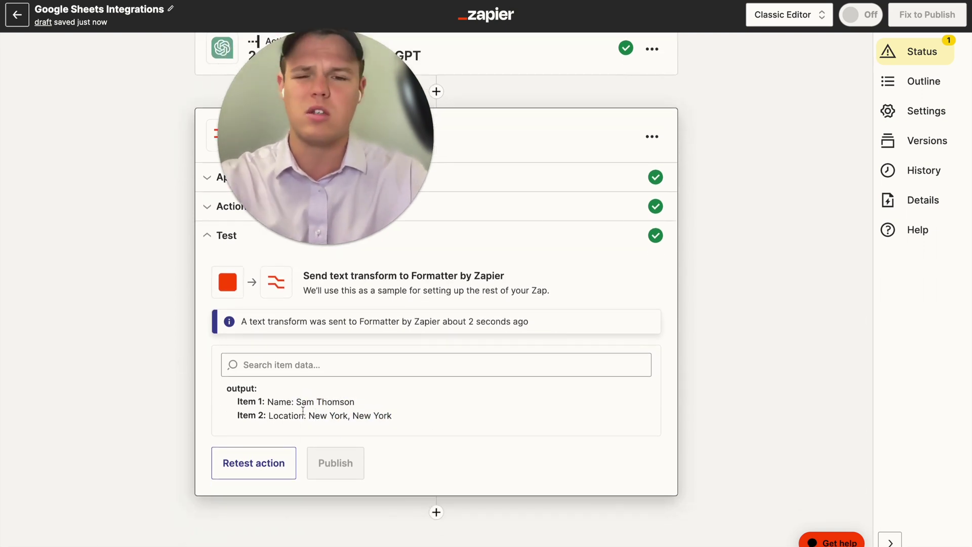
# Step: Add a ChatGPT action after the Formatter step with the Conversation event and continue past the account selection
pyautogui.click(436, 512)
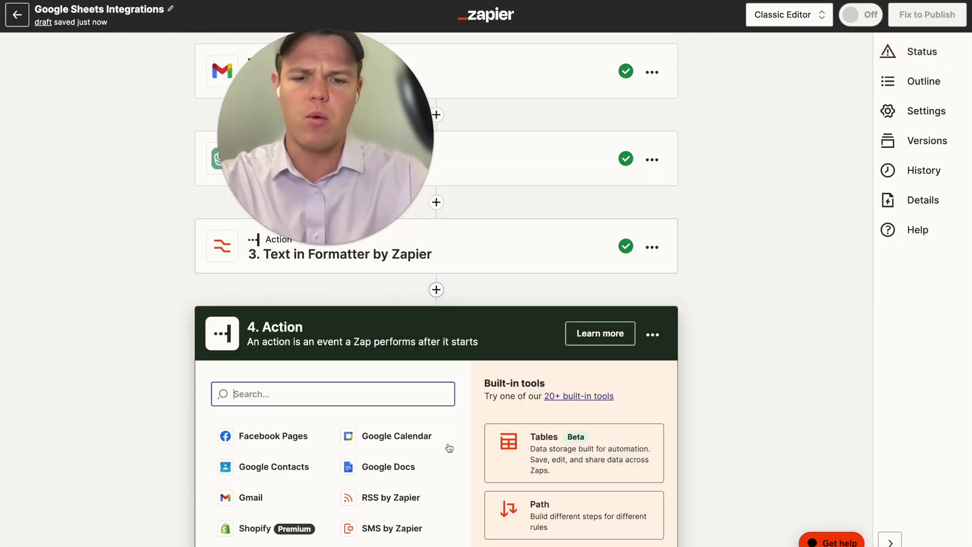
pyautogui.write('chatgpt')
pyautogui.scroll(-2, 385, 365)
pyautogui.click(346, 326)
pyautogui.click(341, 369)
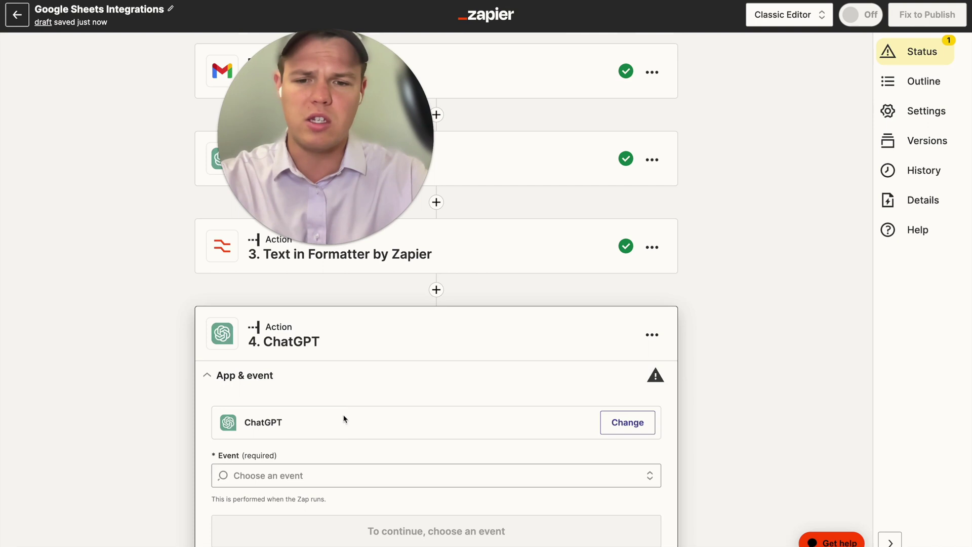
pyautogui.click(326, 413)
pyautogui.write('s')
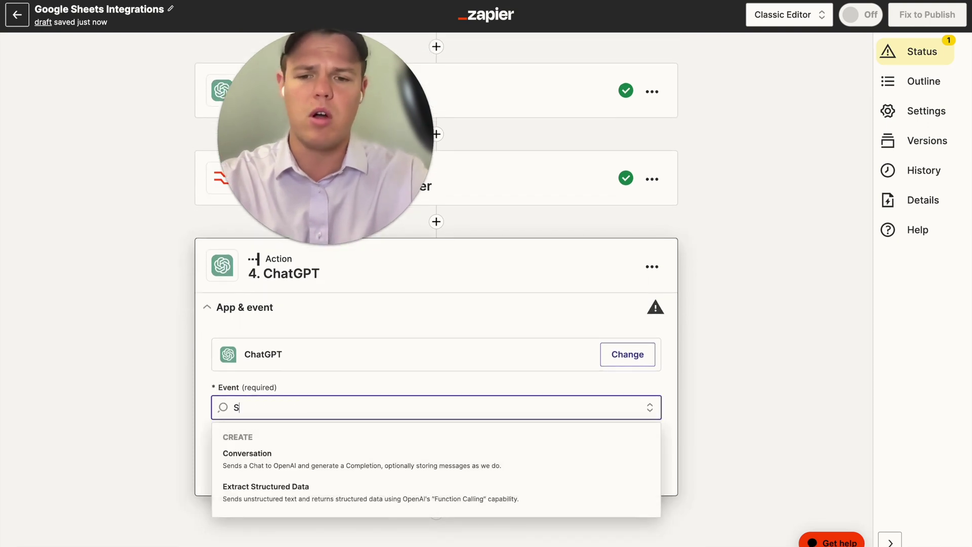
pyautogui.press('BackSpace')
pyautogui.click(340, 451)
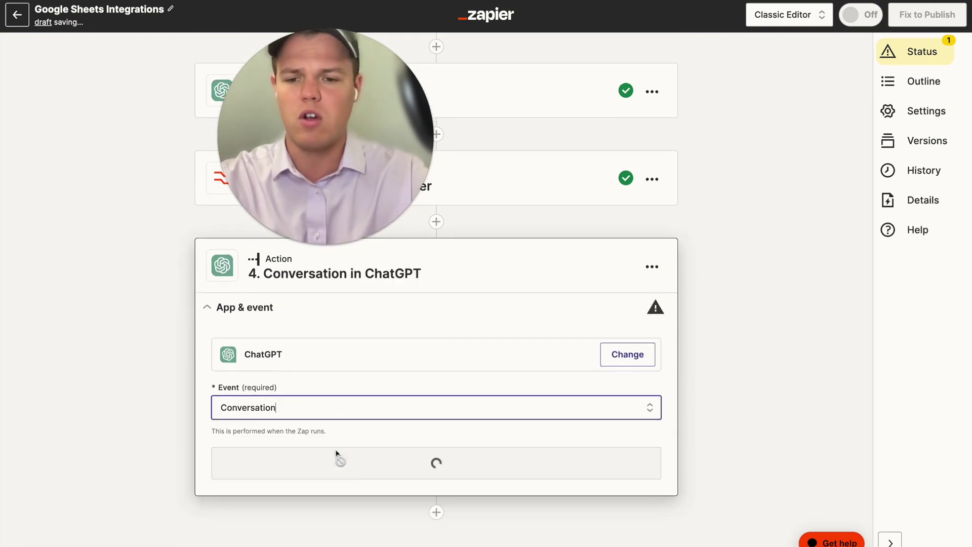
pyautogui.click(326, 460)
pyautogui.click(256, 430)
# Step: Begin the new conversation's User Message with "Based on this email:" followed by the Gmail Body Plain field in parentheses
pyautogui.click(284, 440)
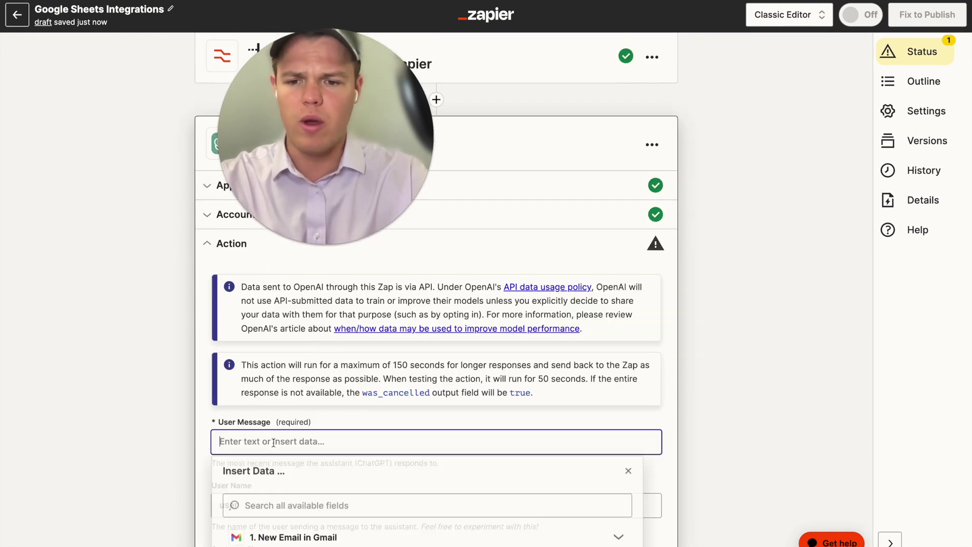
pyautogui.write('Ba')
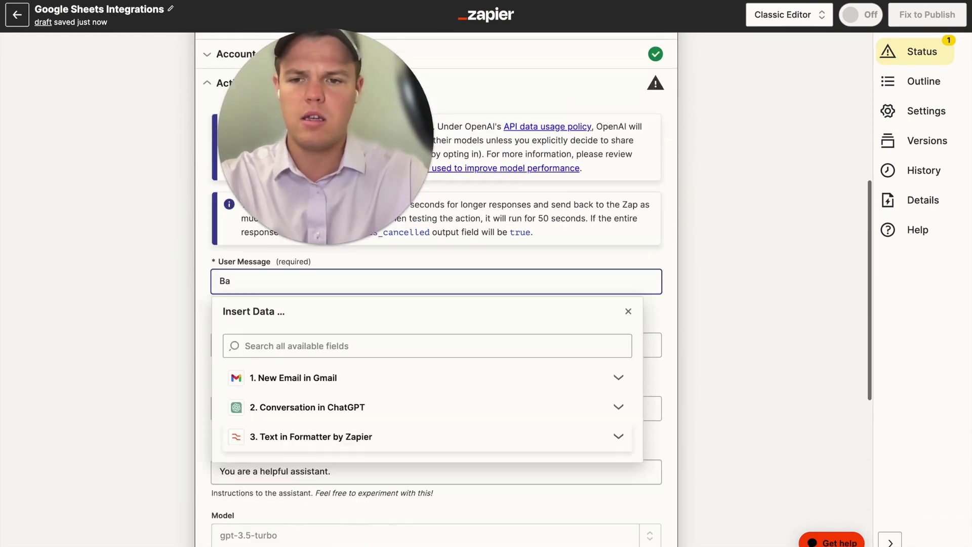
pyautogui.write('sed on ')
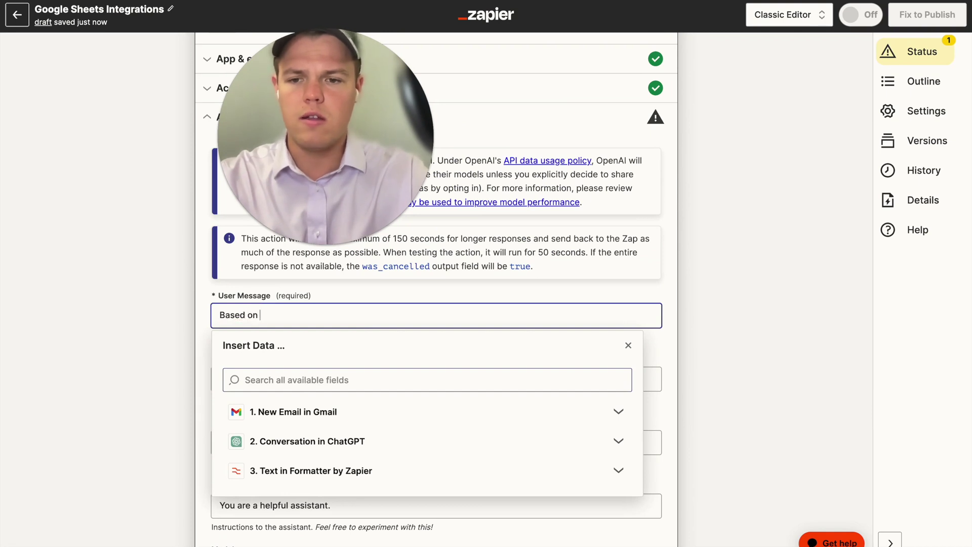
pyautogui.write('this email: (')
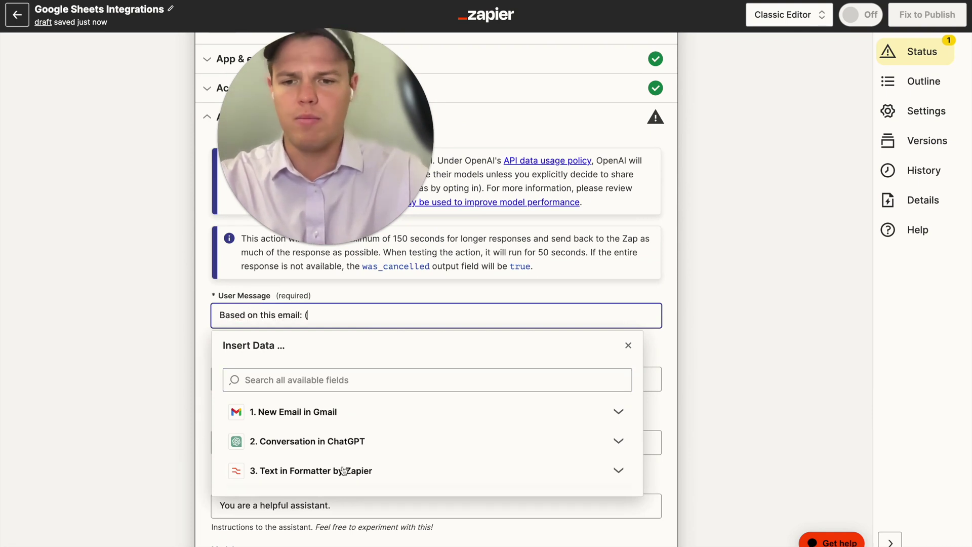
pyautogui.click(354, 411)
pyautogui.click(363, 439)
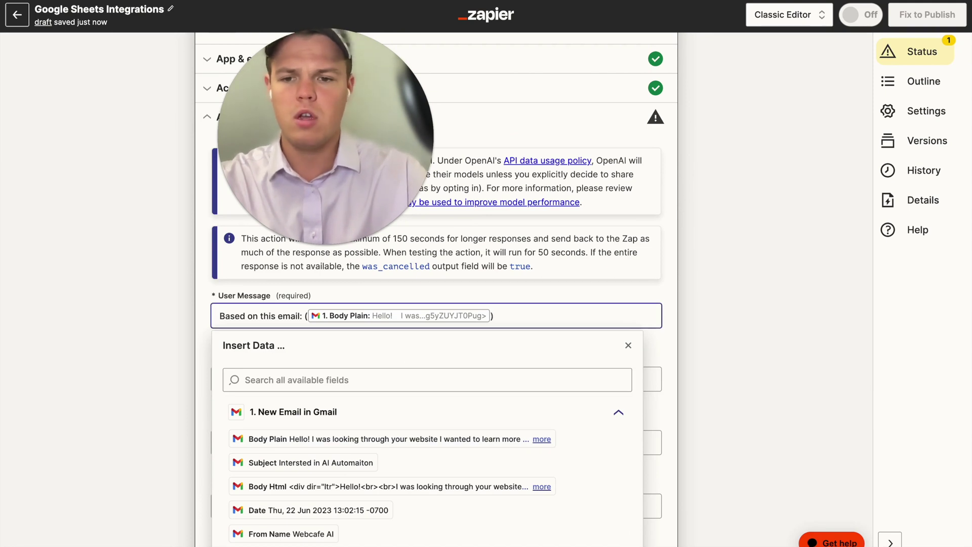
# Step: Add "Generate a 1-2 sentence summary" on a new line of the User Message
pyautogui.press('Return')
pyautogui.write('Gen')
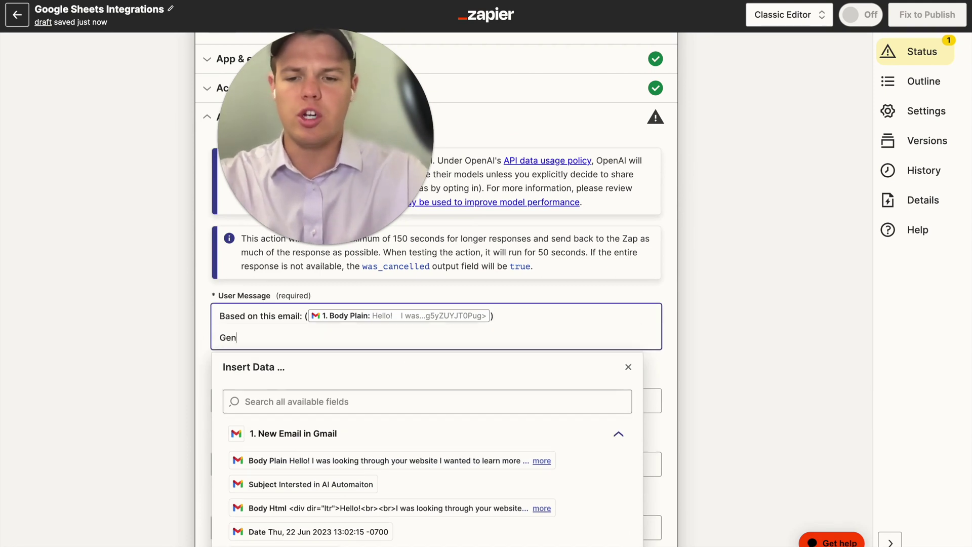
pyautogui.write('erate a 1-2 sentence summary')
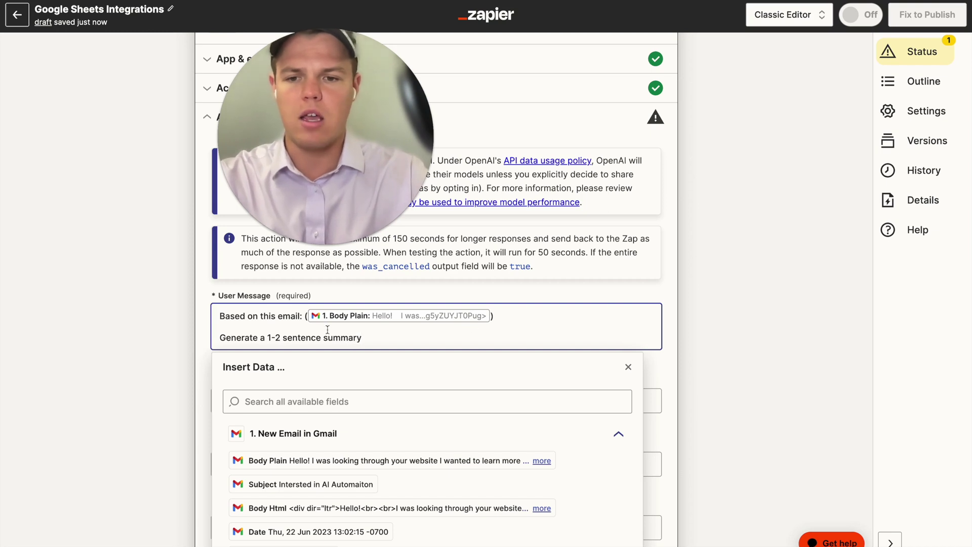
pyautogui.click(141, 349)
# Step: Continue with the remaining default settings, test the second ChatGPT conversation and review the summary in the response content
pyautogui.scroll(-3, 141, 348)
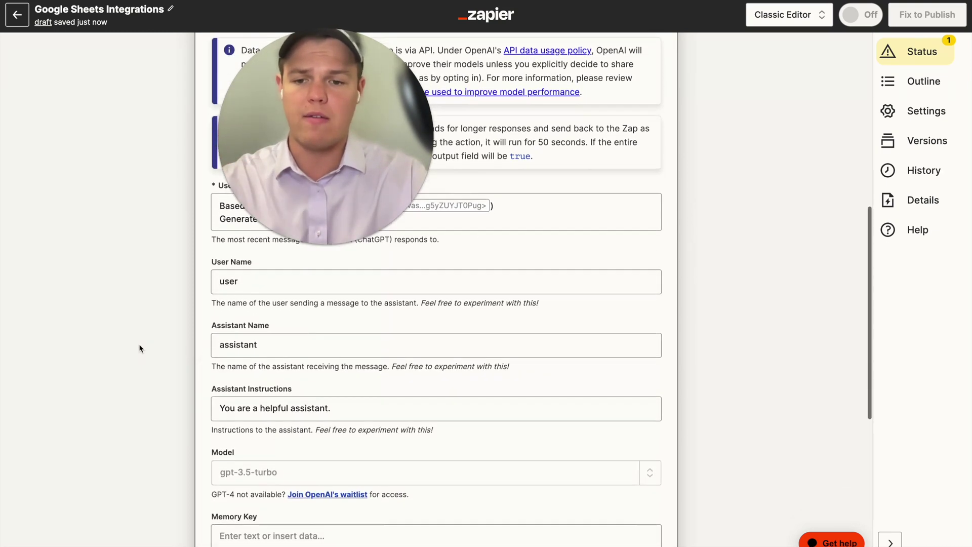
pyautogui.scroll(-5, 140, 348)
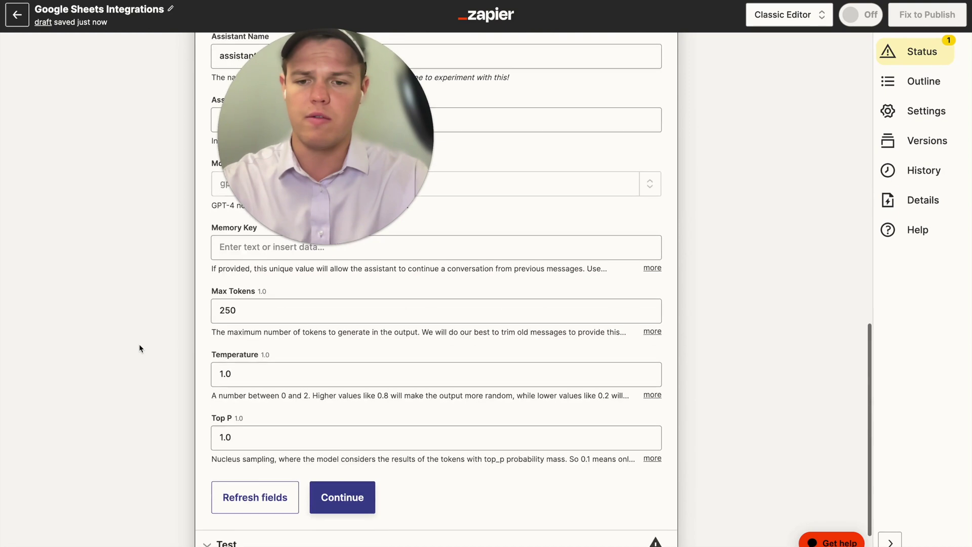
pyautogui.click(340, 478)
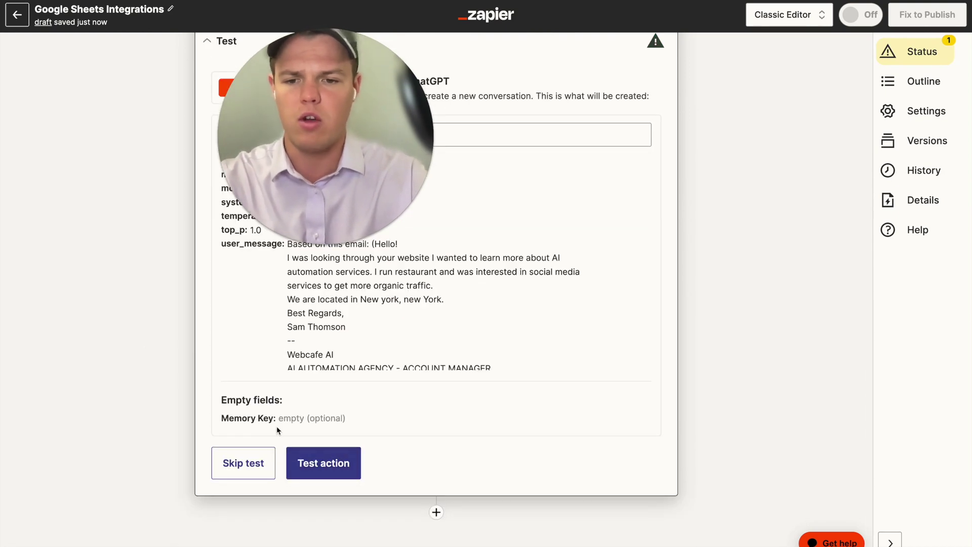
pyautogui.click(310, 464)
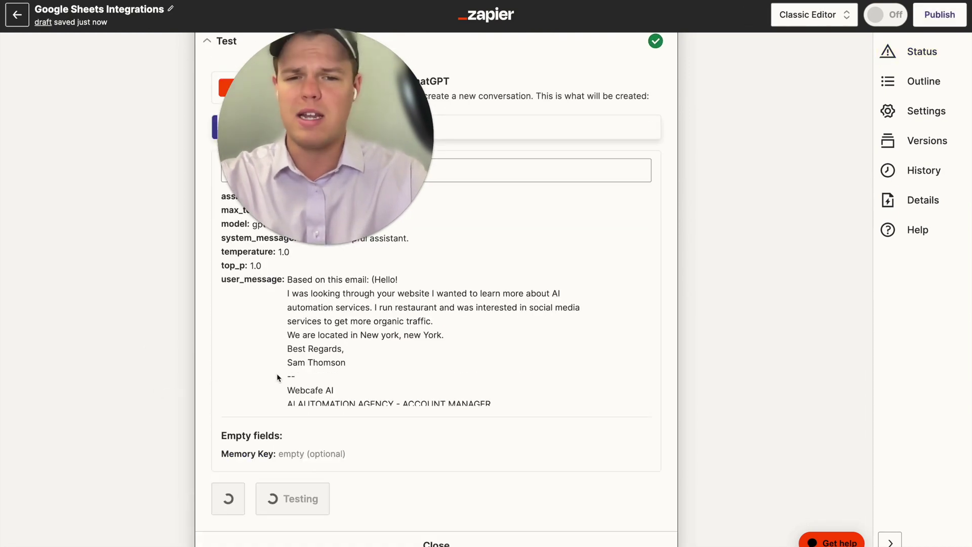
pyautogui.scroll(-3, 299, 371)
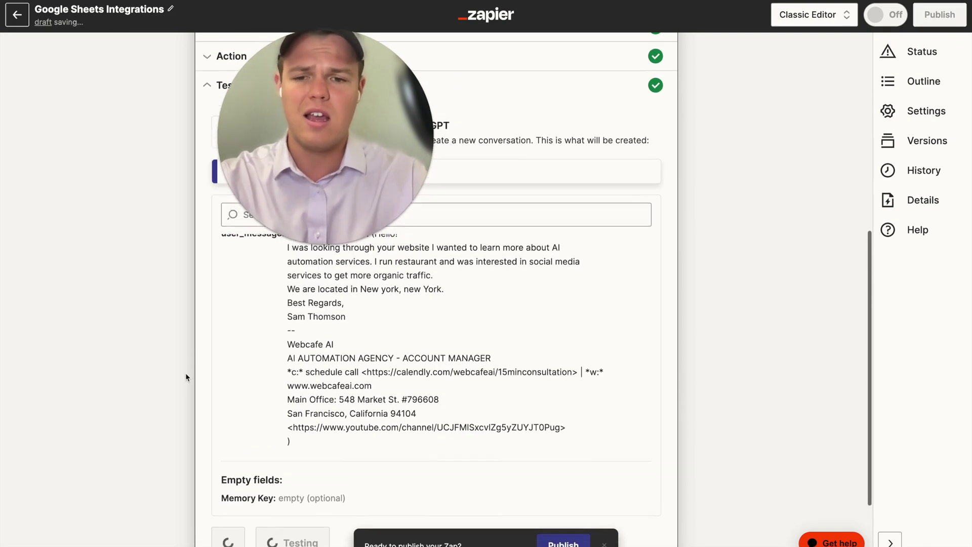
pyautogui.scroll(-3, 316, 382)
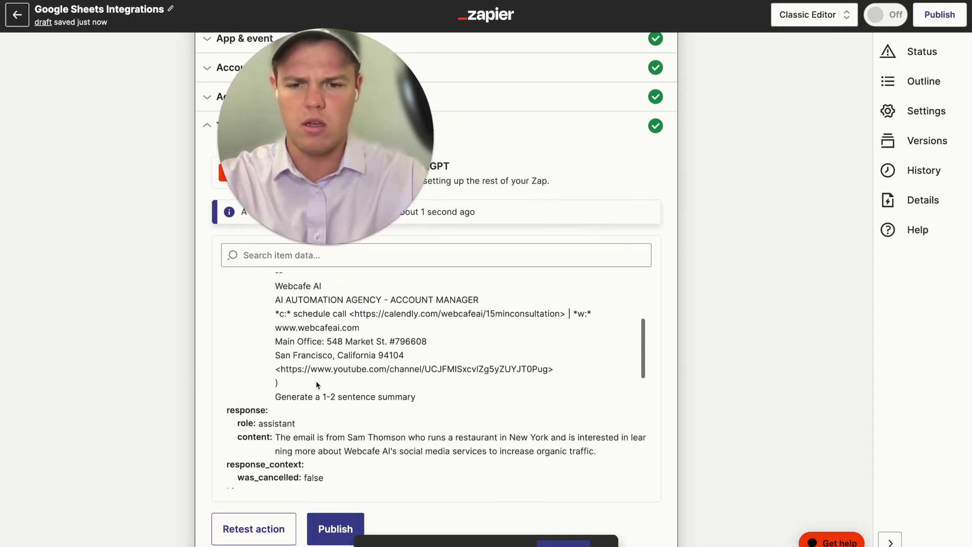
# Step: Review the remaining output of the second ChatGPT conversation's test
pyautogui.scroll(-2, 316, 381)
pyautogui.scroll(-2, 208, 392)
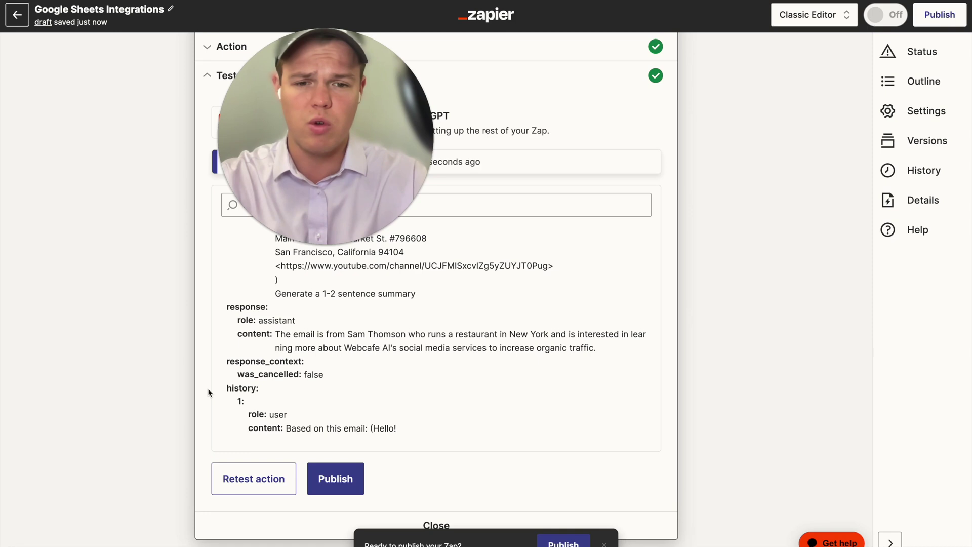
pyautogui.scroll(-1, 208, 393)
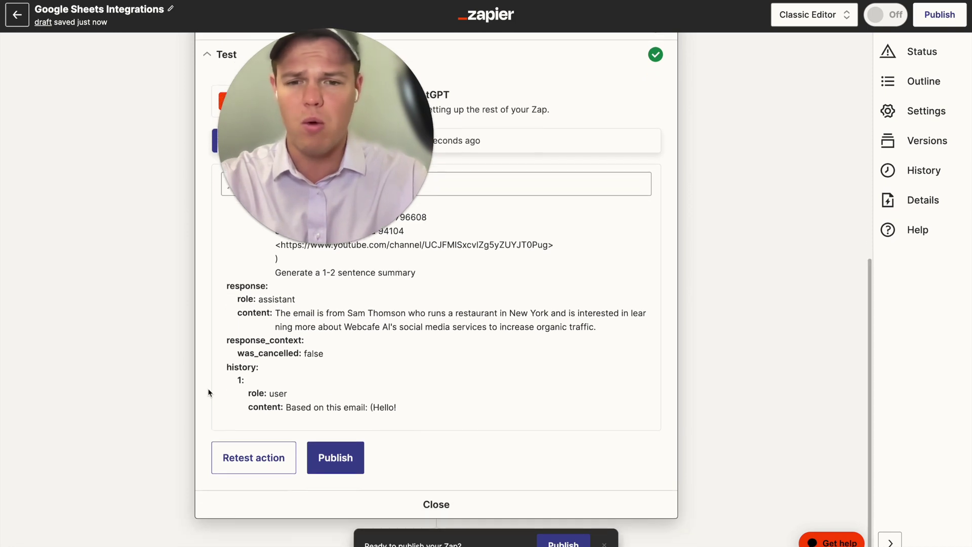
pyautogui.scroll(-1, 208, 393)
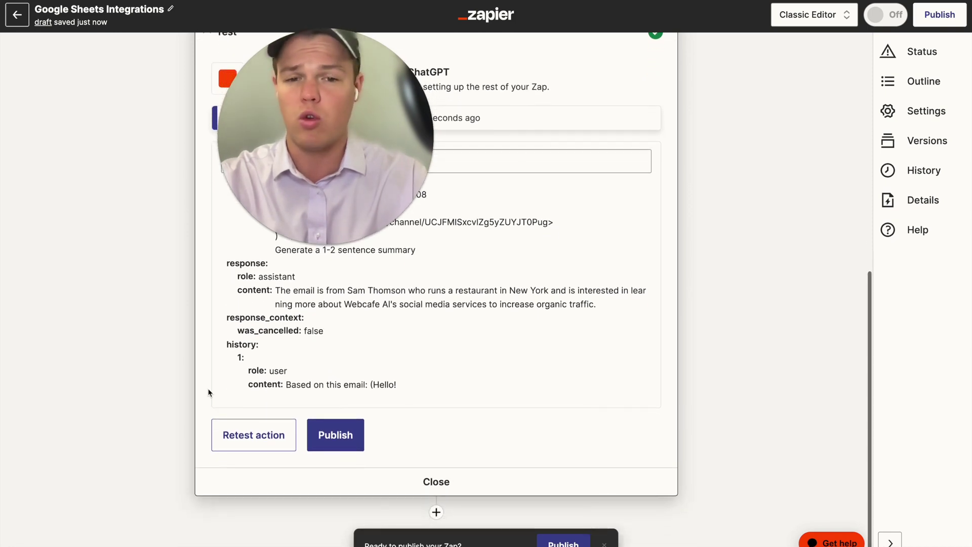
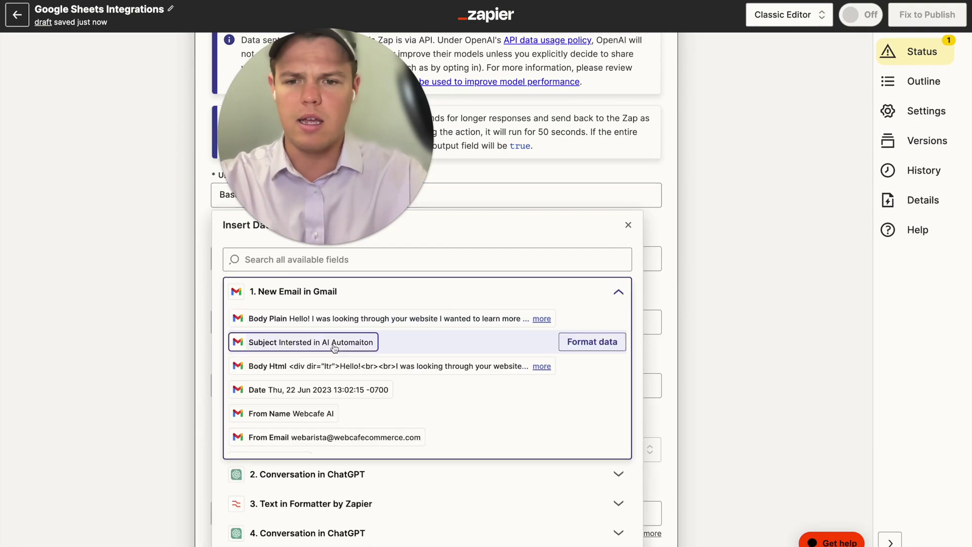
# Step: Insert the Gmail Body Plain field in parentheses after "Based off this email:" in the third ChatGPT conversation's User Message
pyautogui.click(348, 320)
pyautogui.scroll(2, 396, 340)
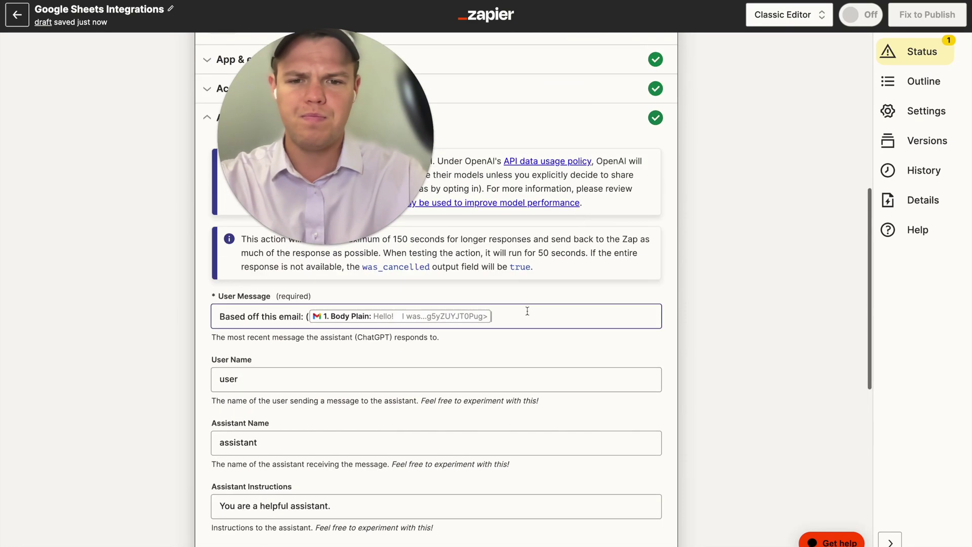
pyautogui.click(526, 311)
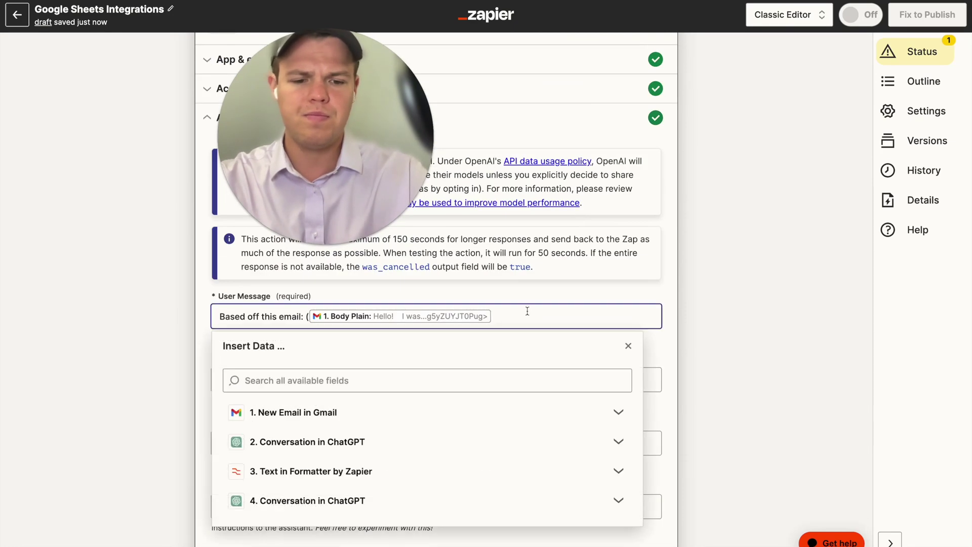
# Step: Put the bracketed Body Plain field on its own line labelled "Body:" and add a "Subject:" line above it
pyautogui.click(306, 317)
pyautogui.press('Return')
pyautogui.press('Return')
pyautogui.write('Body')
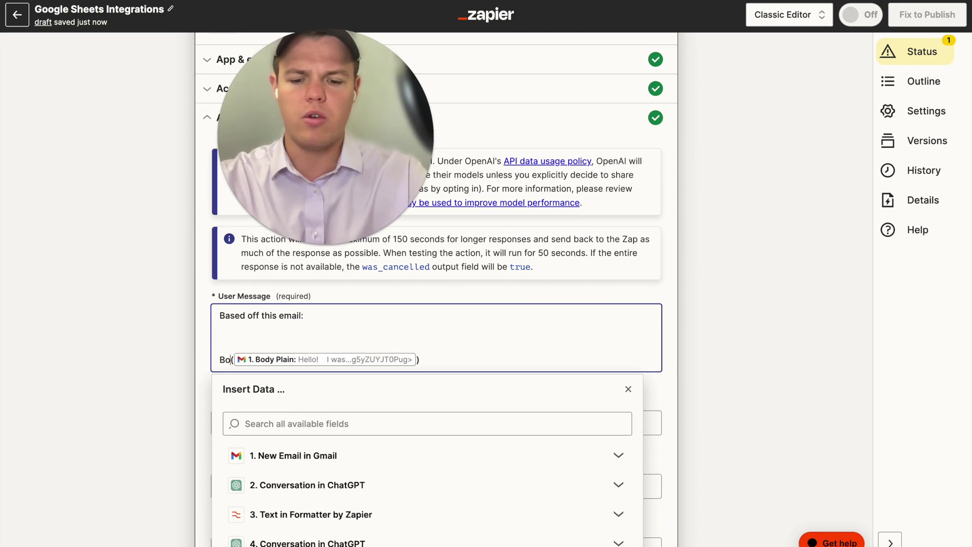
pyautogui.write(':')
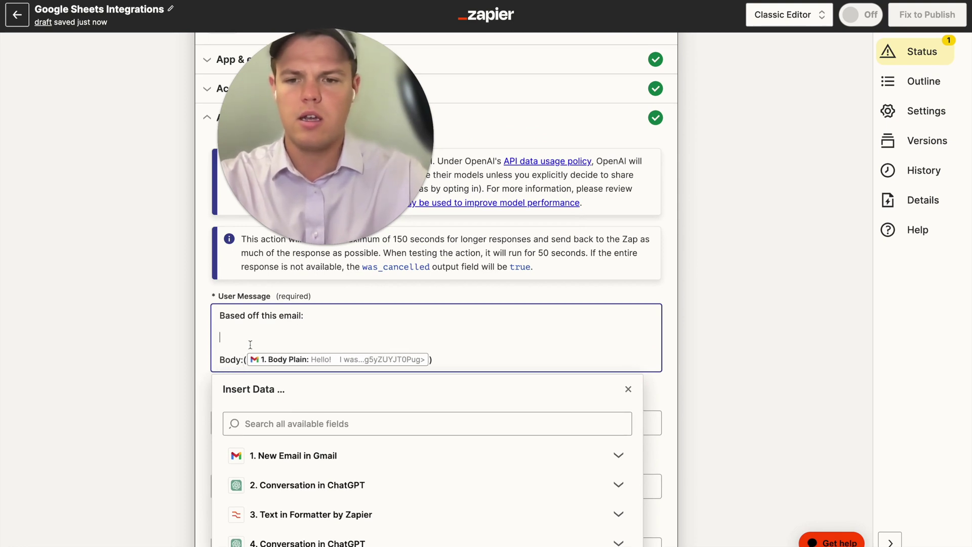
pyautogui.write('ect:')
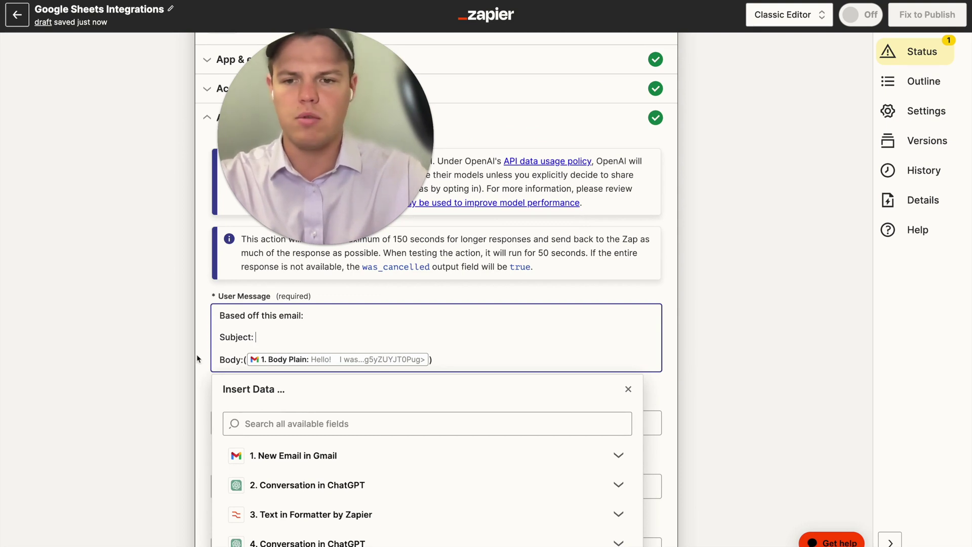
# Step: Insert the Gmail Subject field after "Subject:" and enclose it in parentheses
pyautogui.scroll(-2, 175, 357)
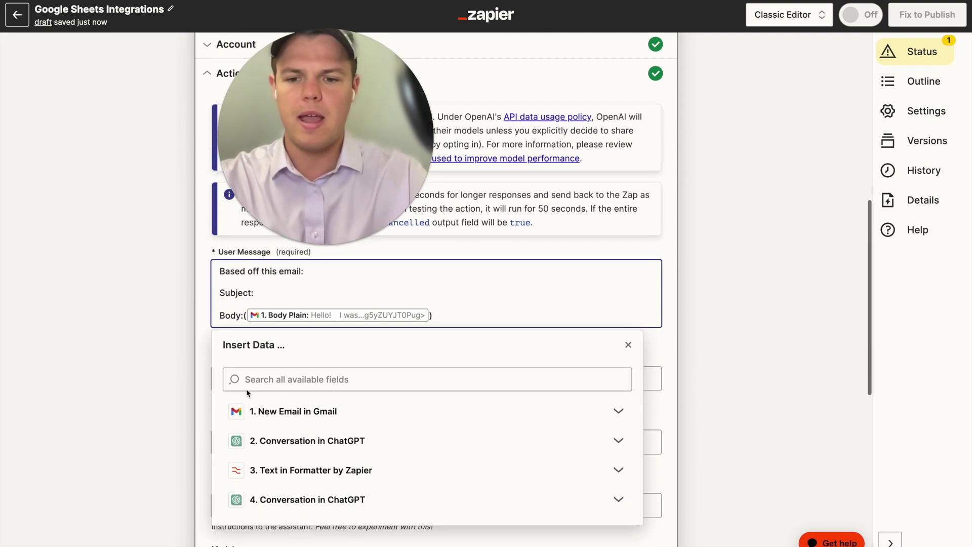
pyautogui.click(314, 411)
pyautogui.scroll(-1, 334, 442)
pyautogui.scroll(2, 334, 441)
pyautogui.click(318, 463)
pyautogui.click(439, 330)
pyautogui.click(442, 292)
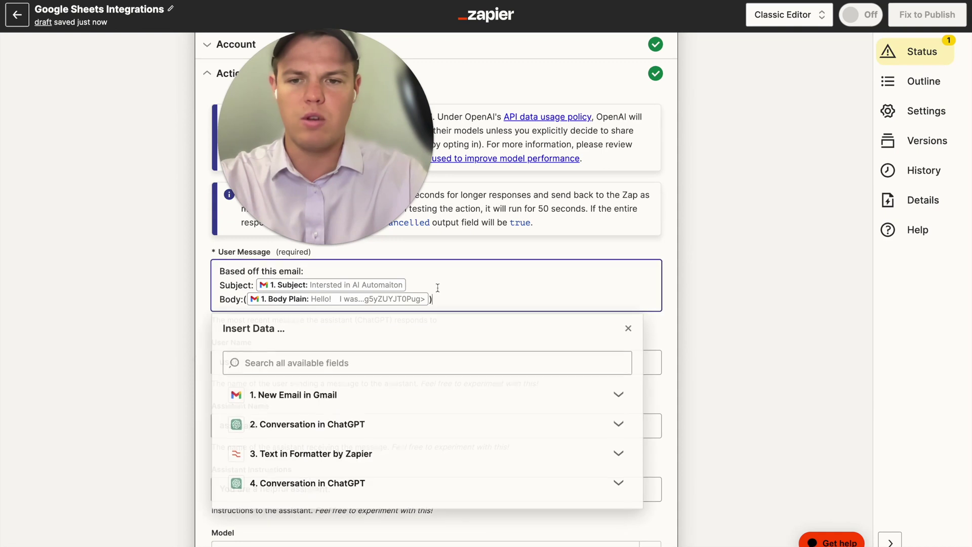
pyautogui.write(')')
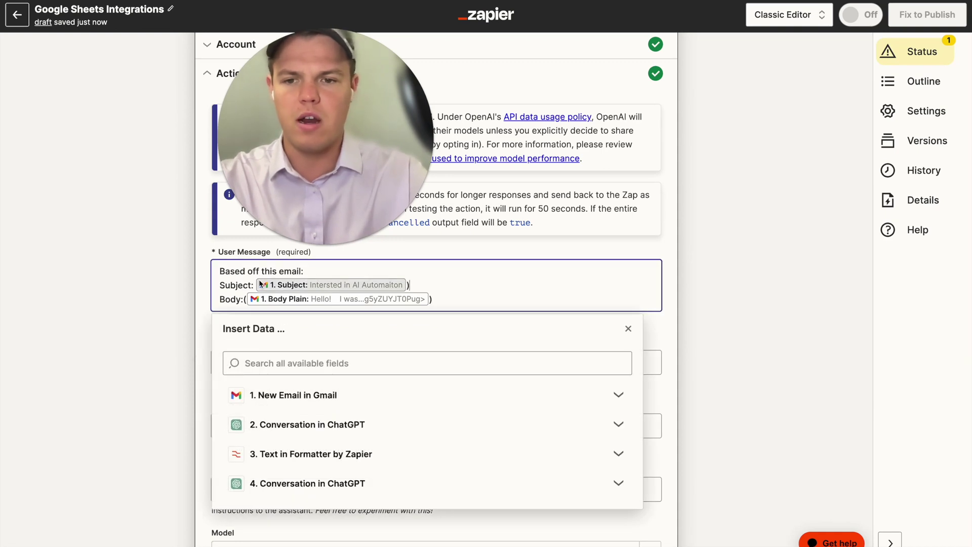
pyautogui.write('(')
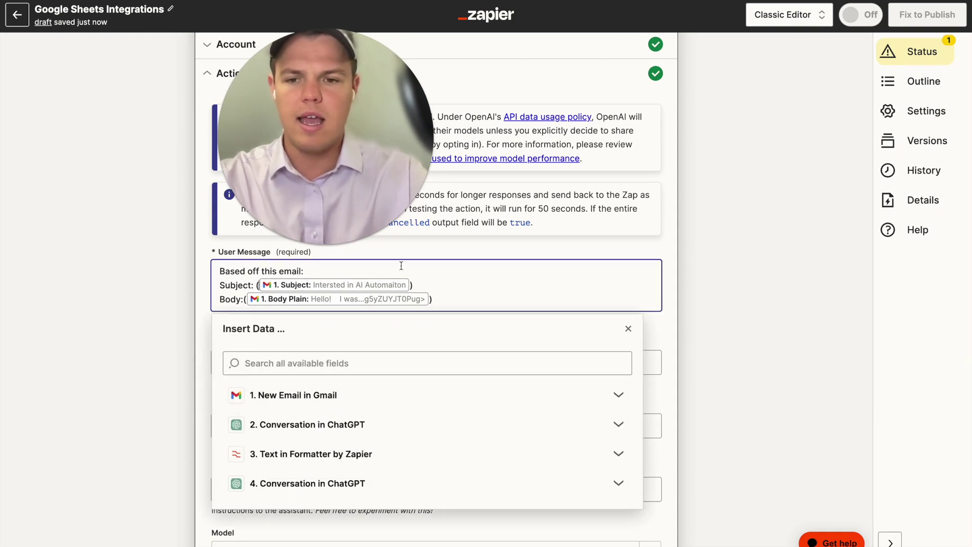
# Step: Add the line "Context: Typical when we do AI automation for Social media, it takes us around 1-2 weeks to implement." below the body
pyautogui.press('Return')
pyautogui.write('Context:')
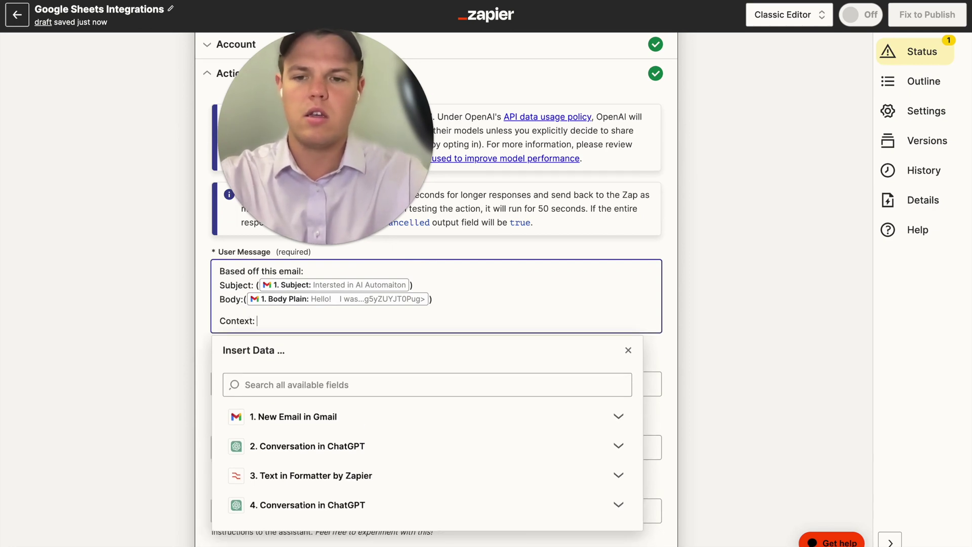
pyautogui.write(' Typical')
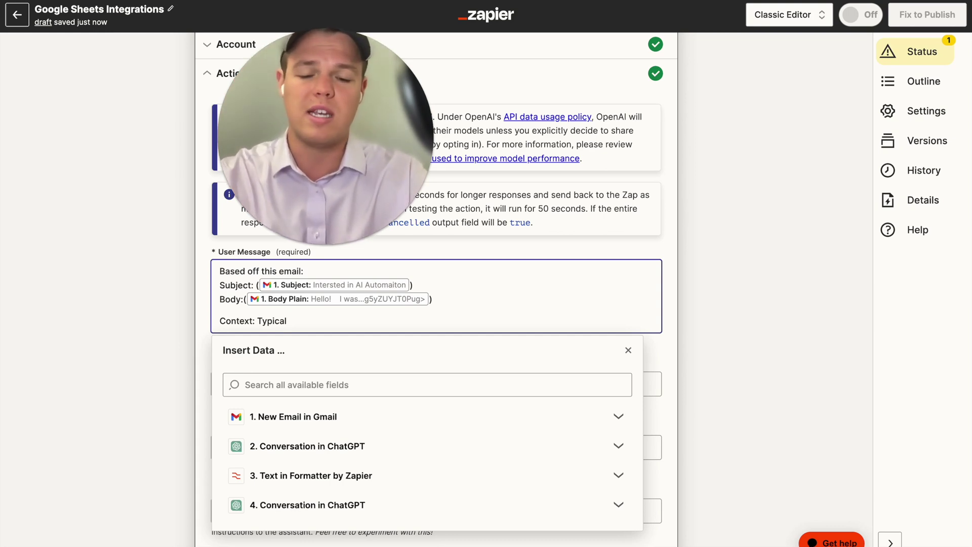
pyautogui.write('we do AI automation for Social media, it takes us')
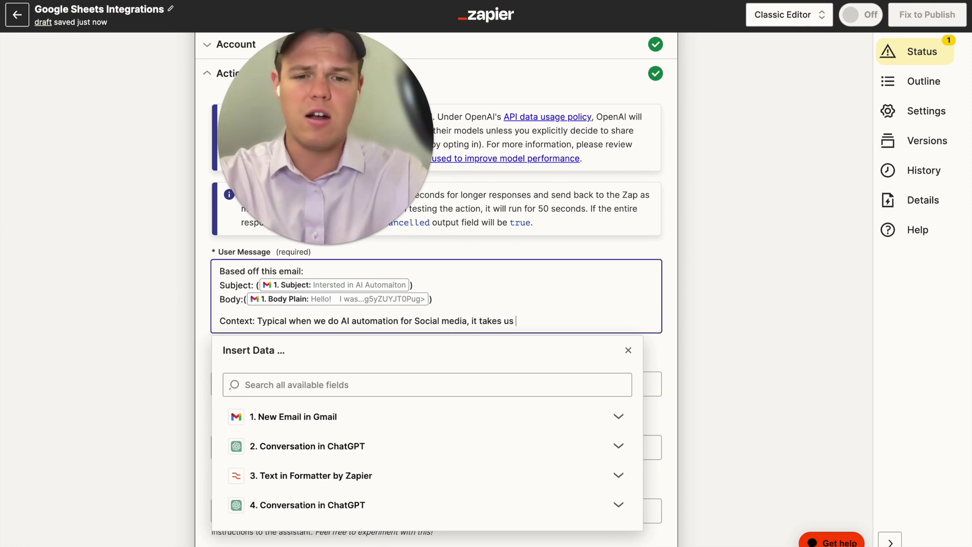
pyautogui.write('around 1-2 wrrk')
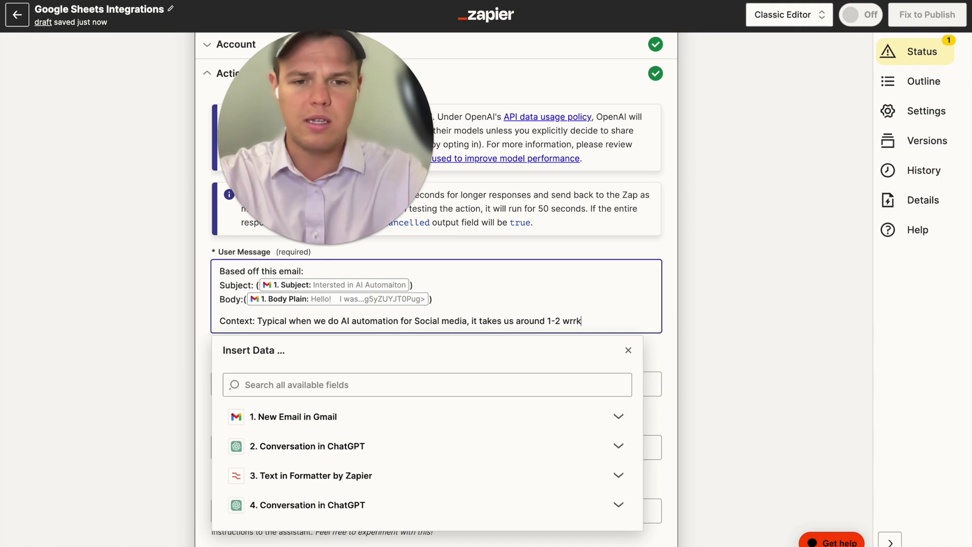
pyautogui.press('BackSpace')
pyautogui.press('BackSpace')
pyautogui.press('BackSpace')
pyautogui.write('eeks to im')
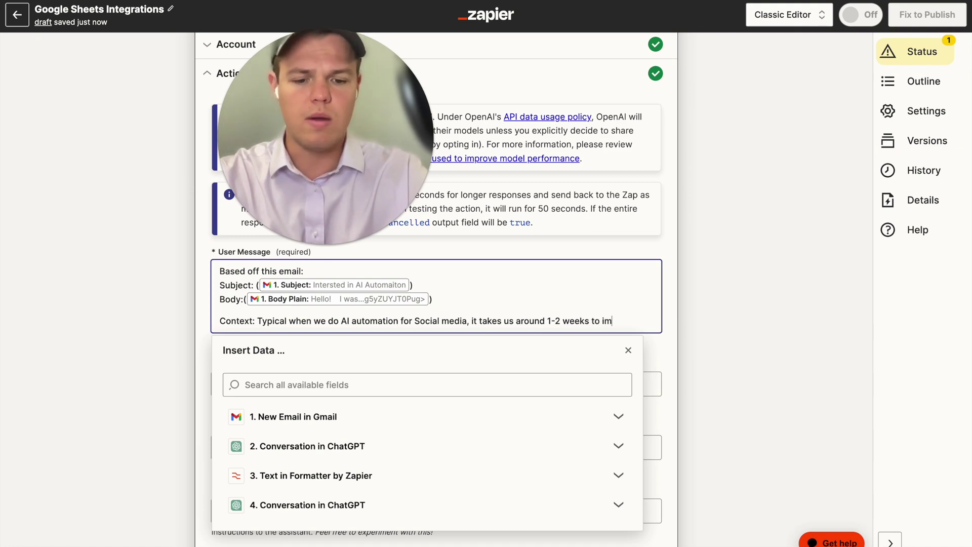
pyautogui.write('plement.')
# Step: End the User Message with "Generate analysis for Webcafe AI on the timing it would take to solve the customers problem, and any other relevant information"
pyautogui.press('Return')
pyautogui.press('Return')
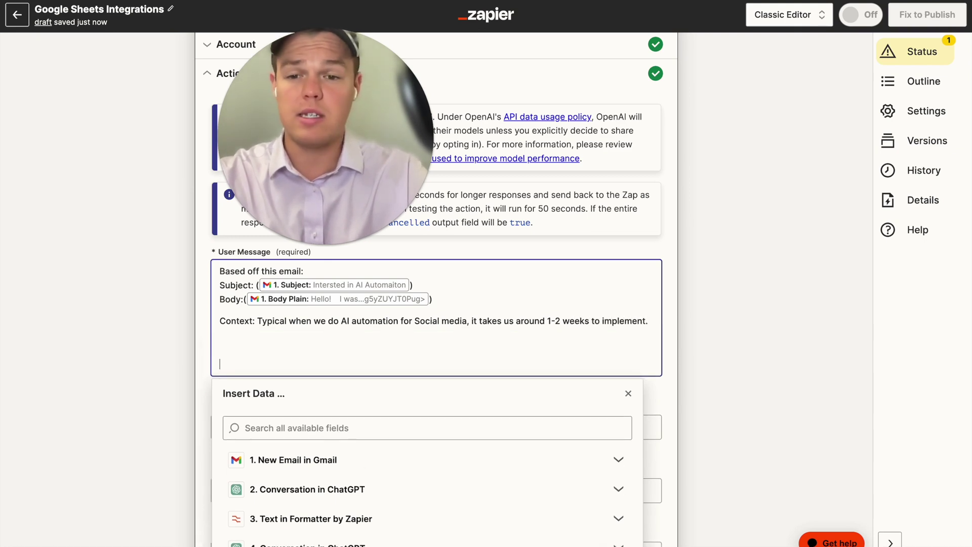
pyautogui.write('Generate')
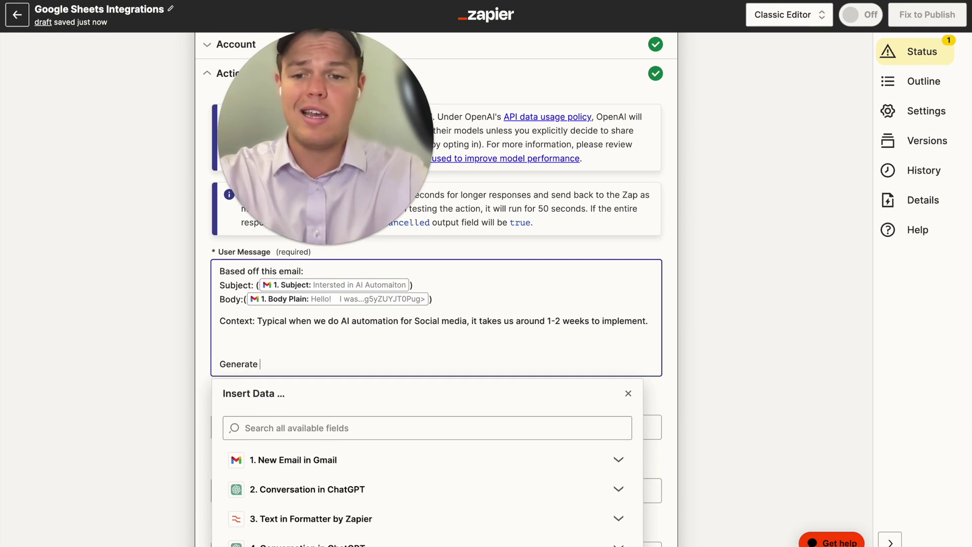
pyautogui.write(' analy')
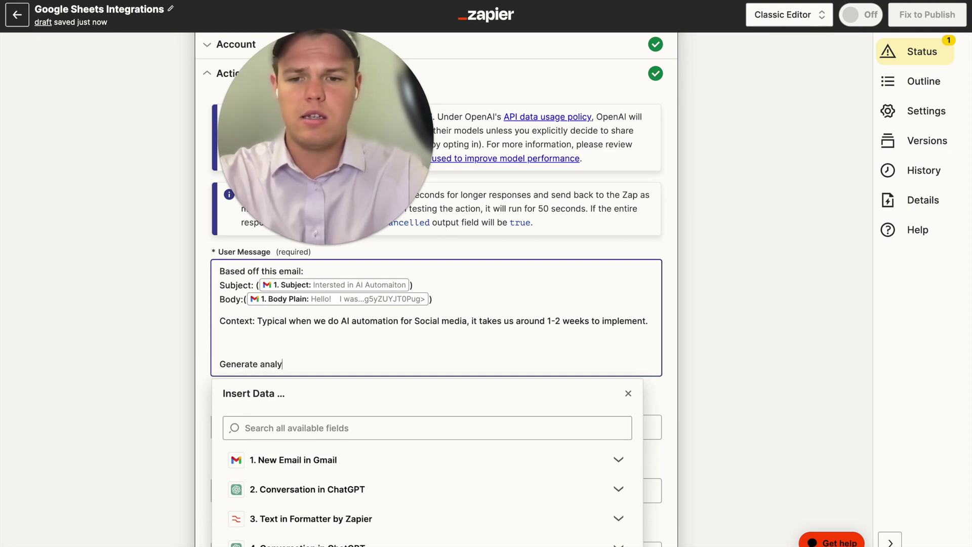
pyautogui.press('BackSpace')
pyautogui.press('BackSpace')
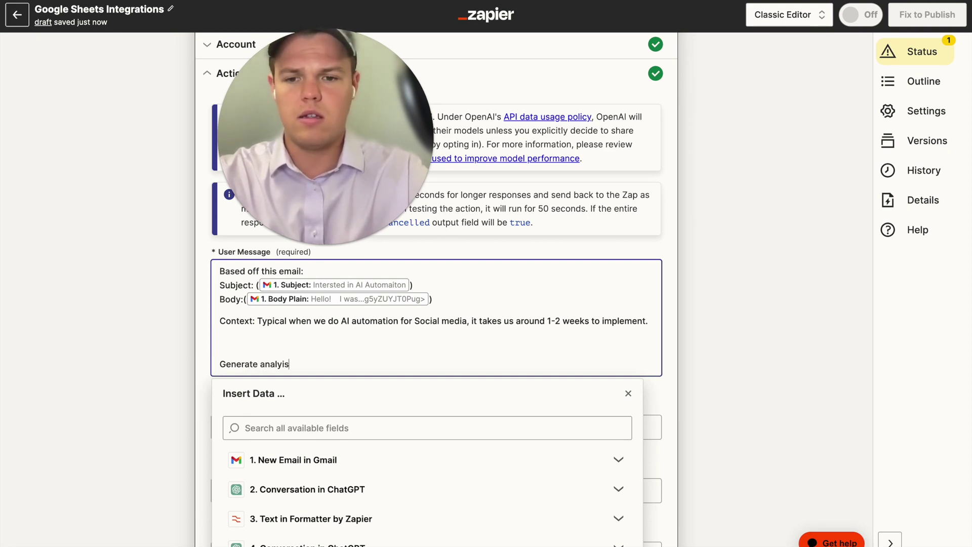
pyautogui.write('s fo')
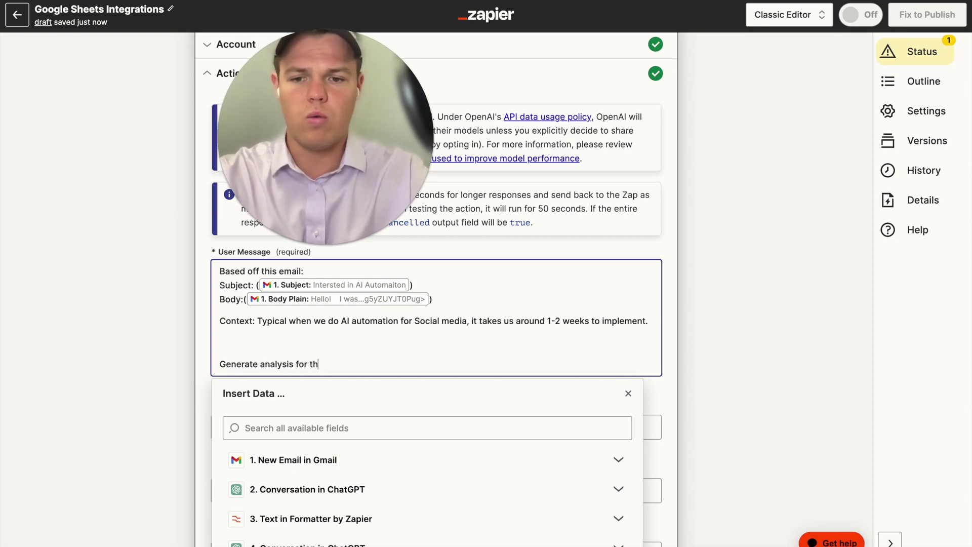
pyautogui.write('r Webcafe')
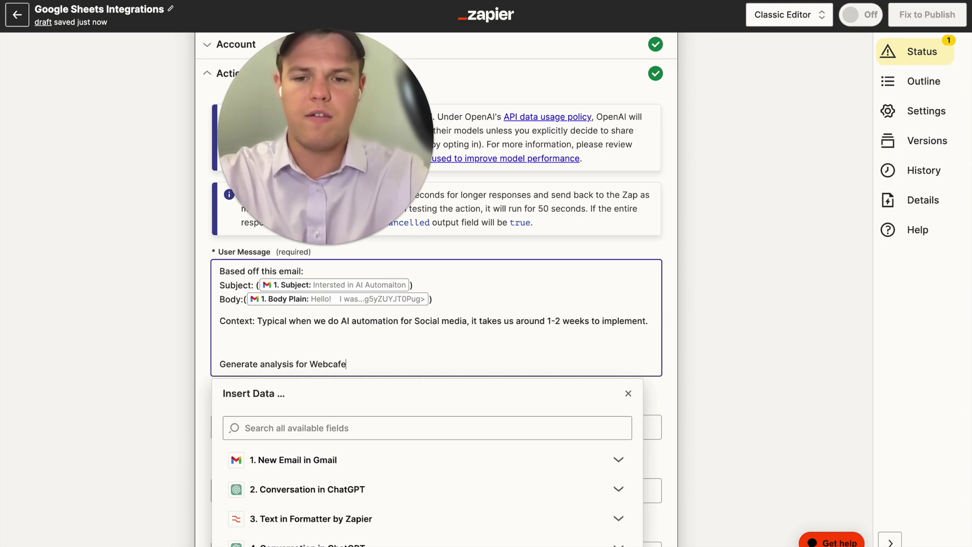
pyautogui.write(' AI on the timing it would take to solve the custo')
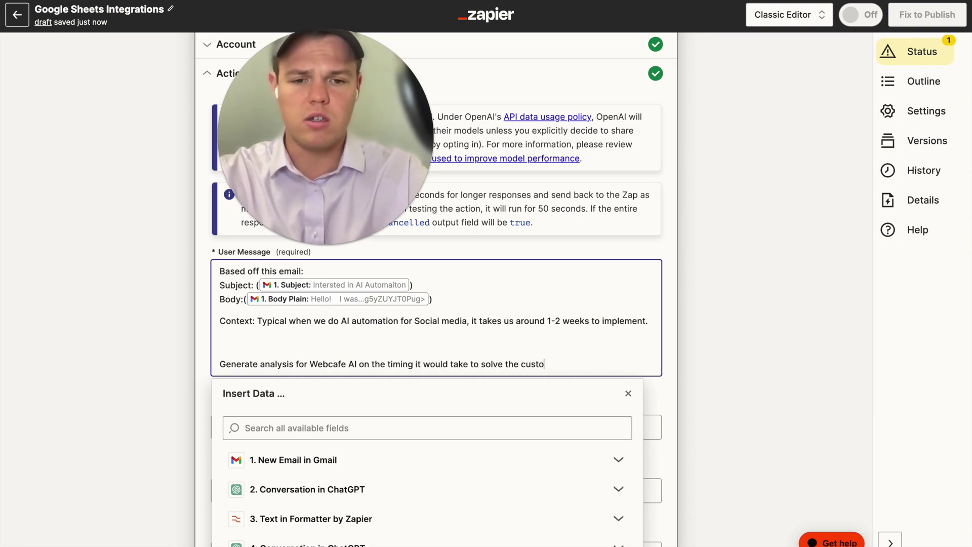
pyautogui.write('mers proble')
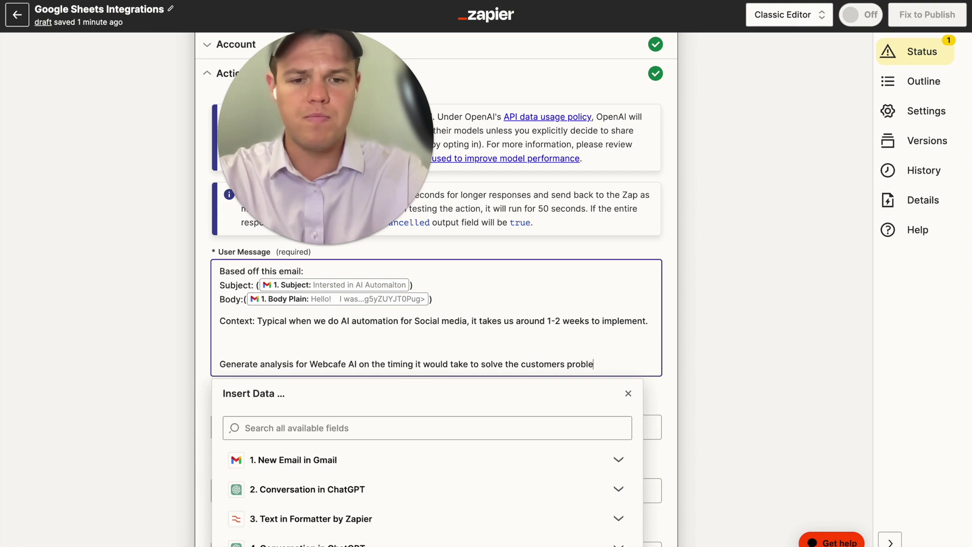
pyautogui.write('m, and ')
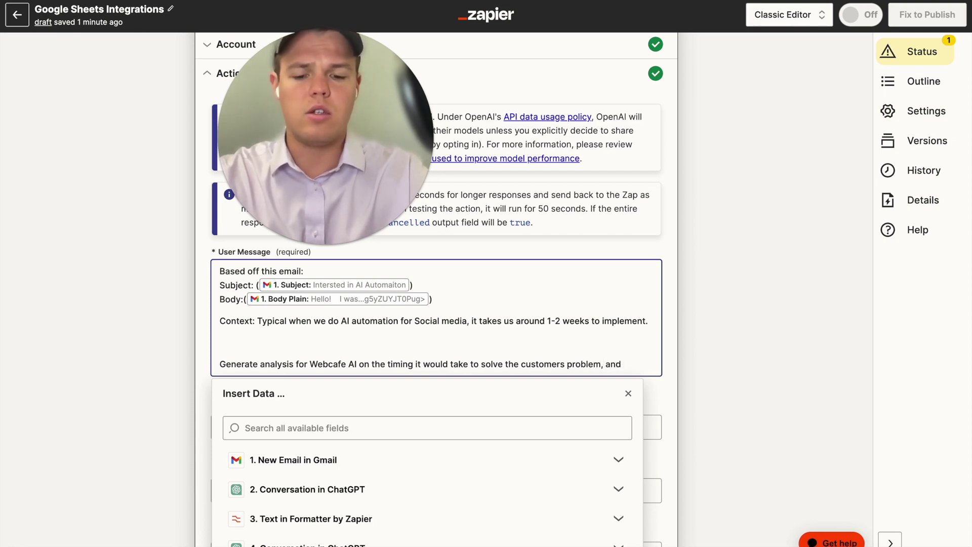
pyautogui.write('any other releva')
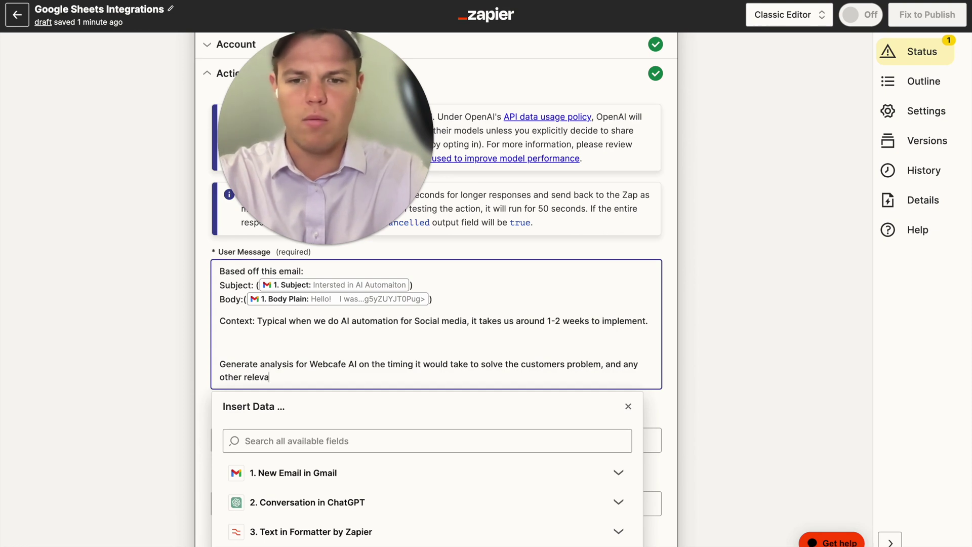
pyautogui.write('nt information')
pyautogui.click(165, 320)
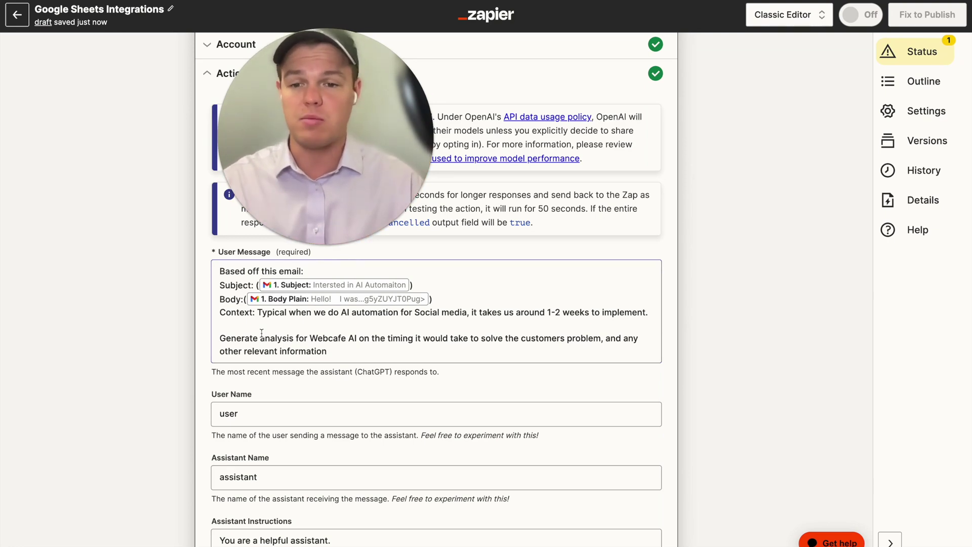
# Step: Set the third ChatGPT conversation's Model to gpt-4
pyautogui.scroll(-4, 261, 334)
pyautogui.click(259, 422)
pyautogui.click(236, 398)
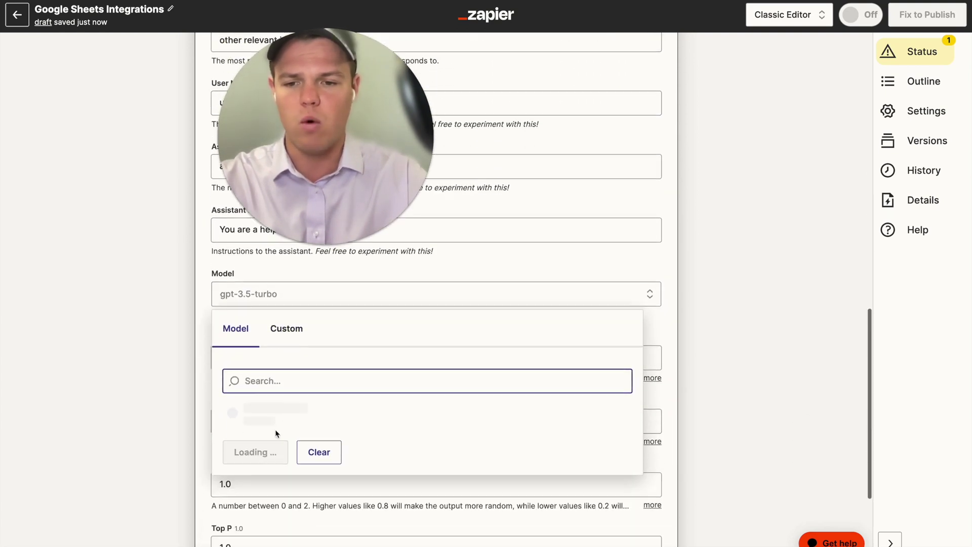
pyautogui.scroll(-1, 279, 473)
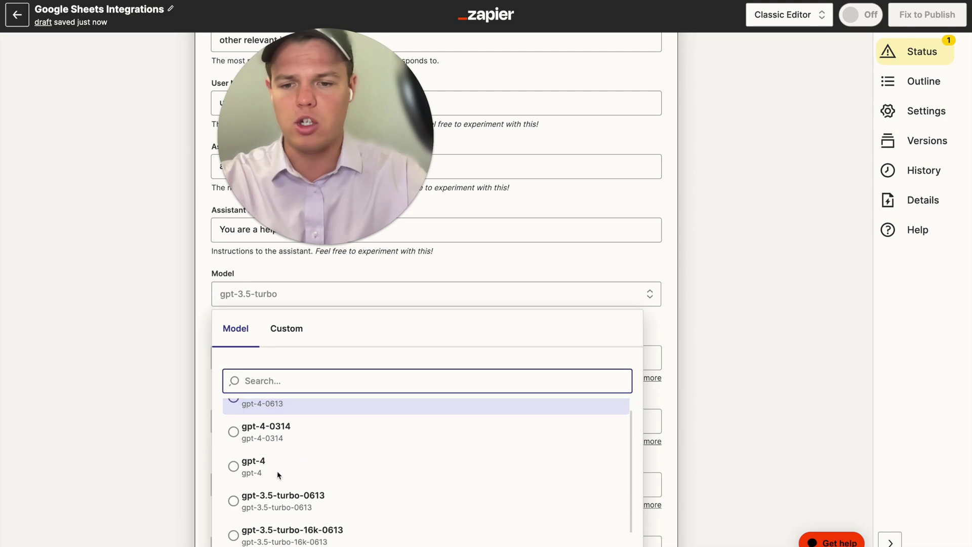
pyautogui.click(279, 470)
# Step: Continue to the third ChatGPT conversation's test, run it and review the generated analysis in the response content
pyautogui.scroll(-3, 167, 387)
pyautogui.click(335, 441)
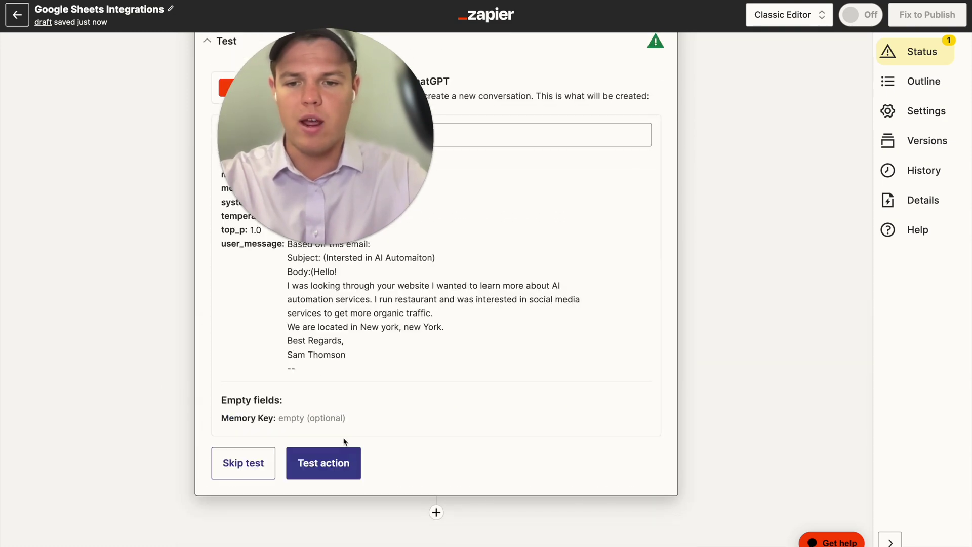
pyautogui.click(326, 470)
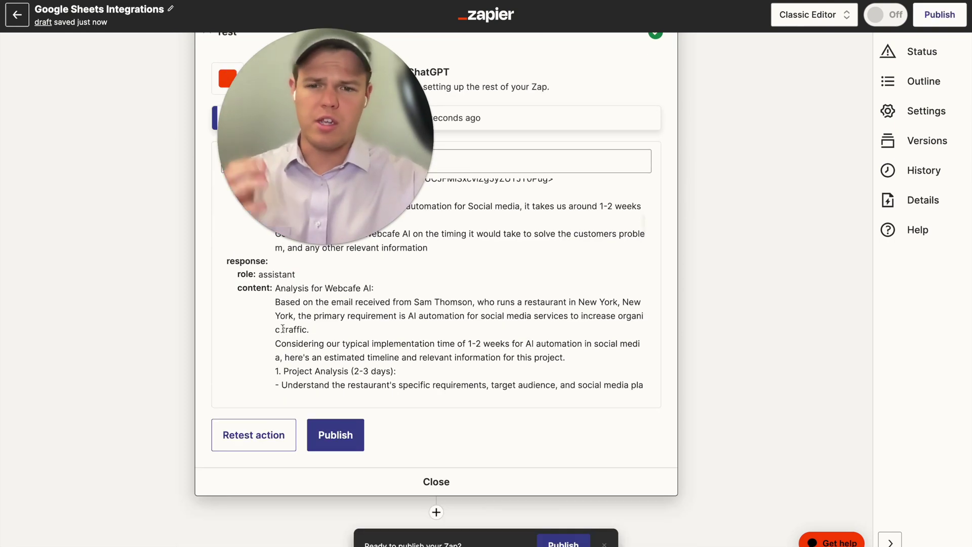
pyautogui.scroll(-1, 282, 328)
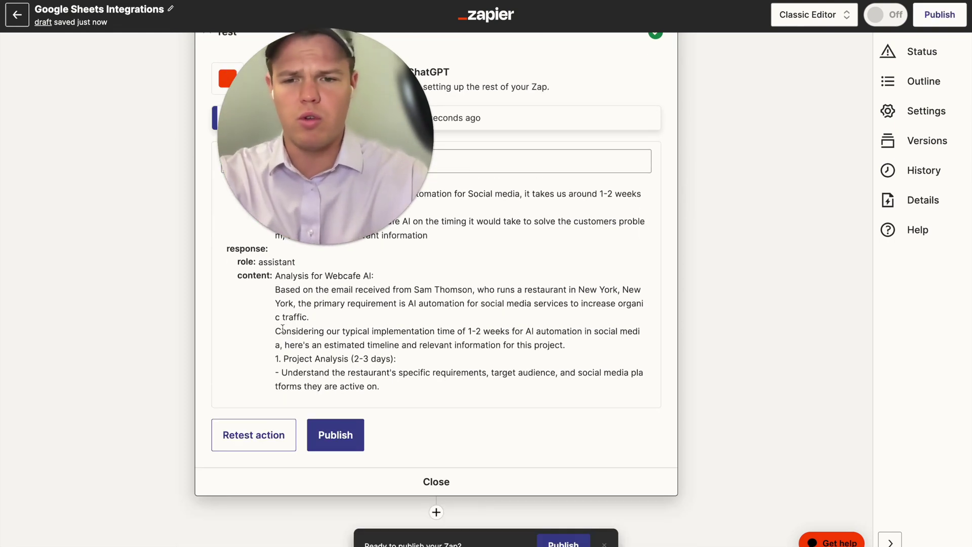
pyautogui.scroll(-3, 283, 328)
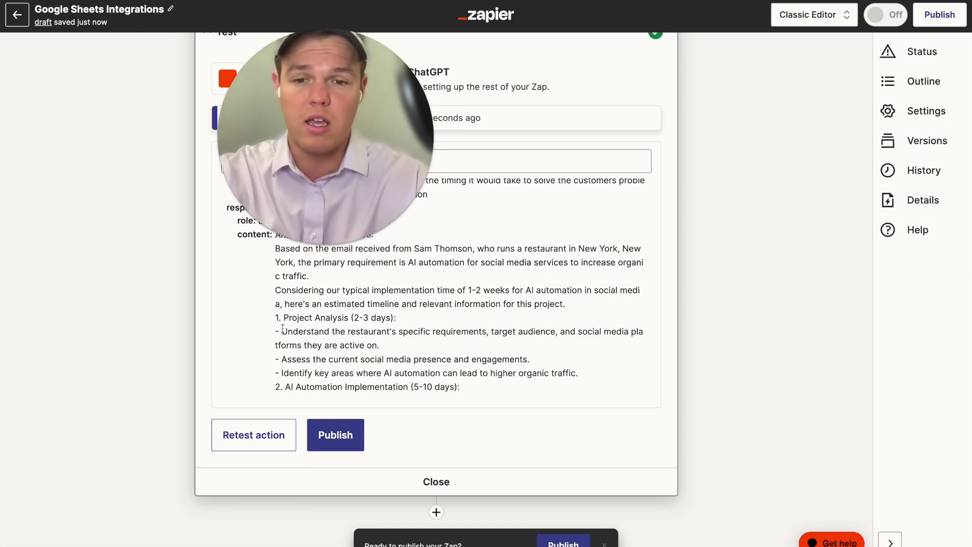
# Step: Read through the generated timing analysis in the test response, including the project phases, total estimate and relevant information
pyautogui.scroll(-2, 282, 328)
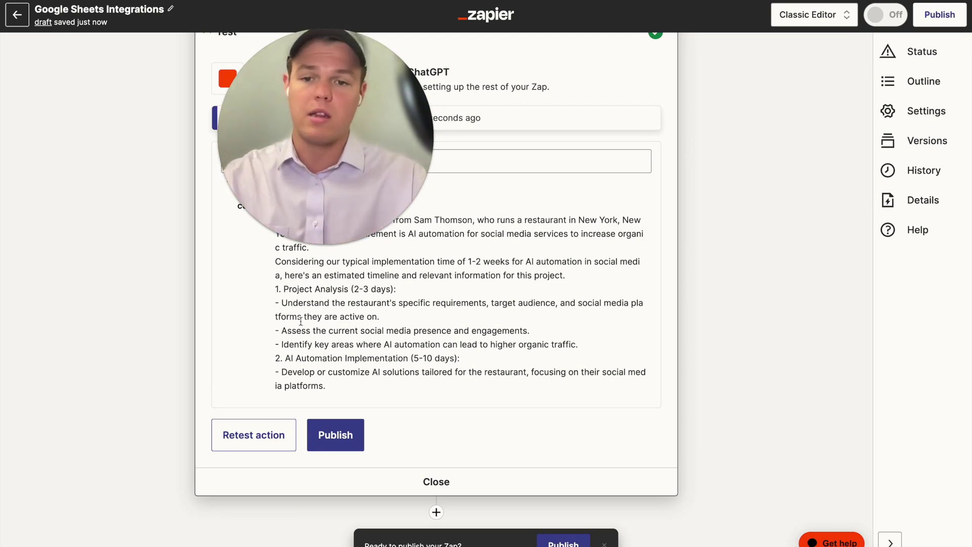
pyautogui.scroll(-1, 300, 321)
pyautogui.scroll(1, 301, 322)
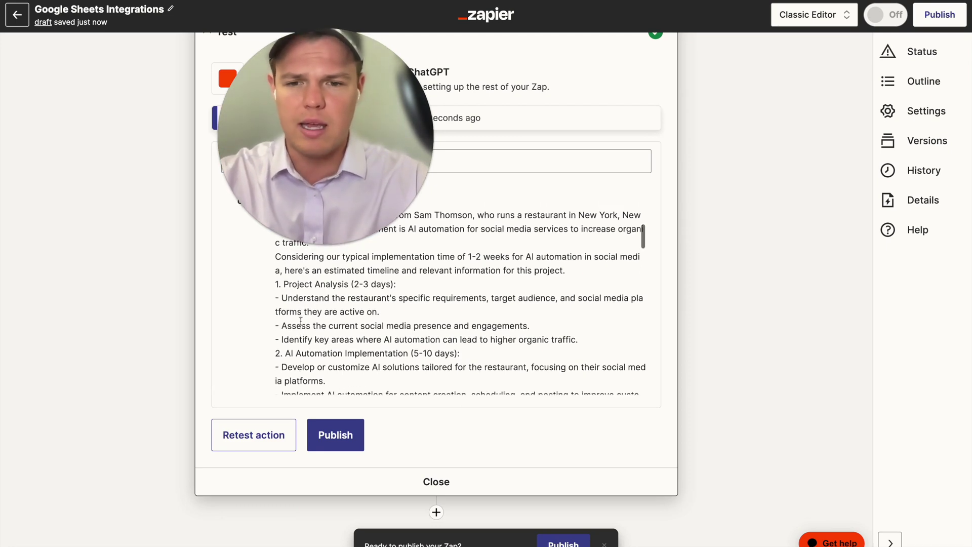
pyautogui.scroll(-2, 301, 321)
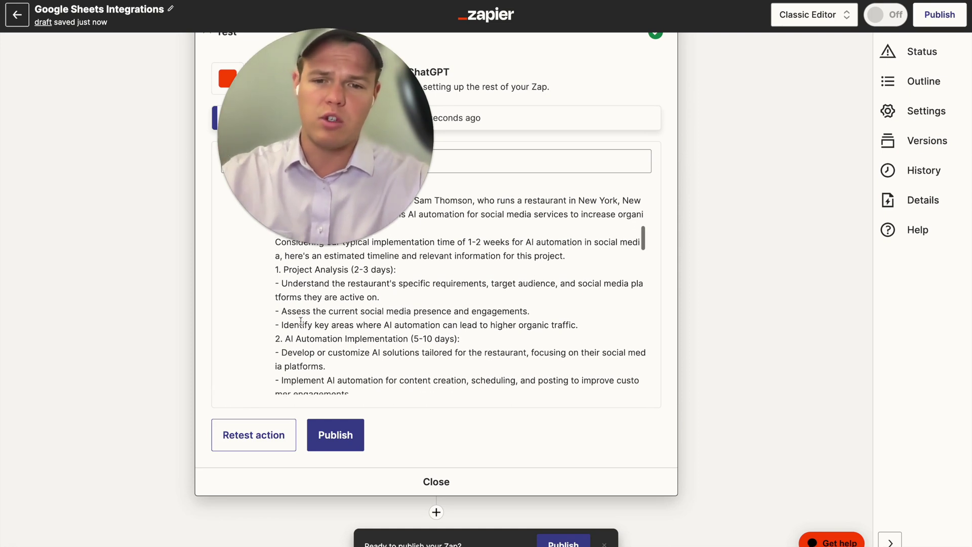
pyautogui.scroll(-5, 312, 332)
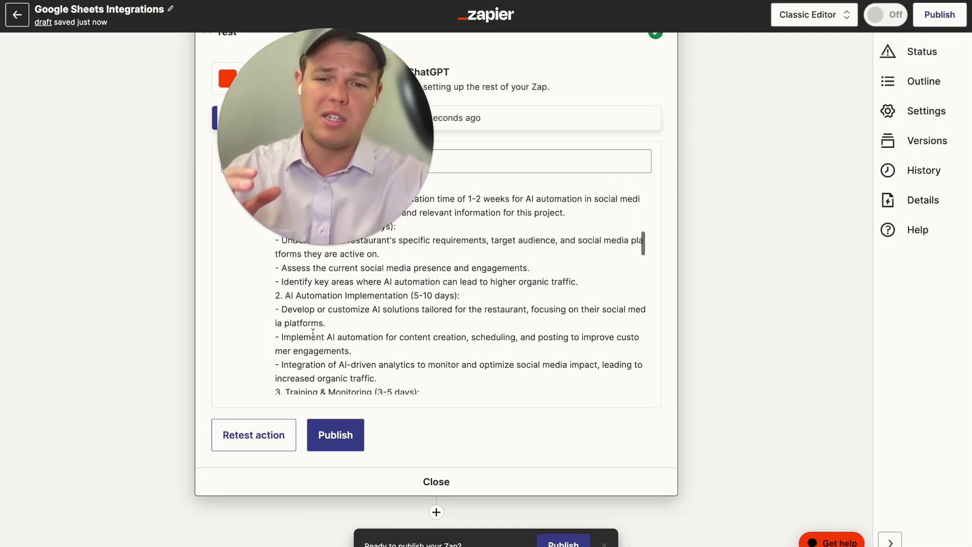
pyautogui.scroll(-5, 313, 333)
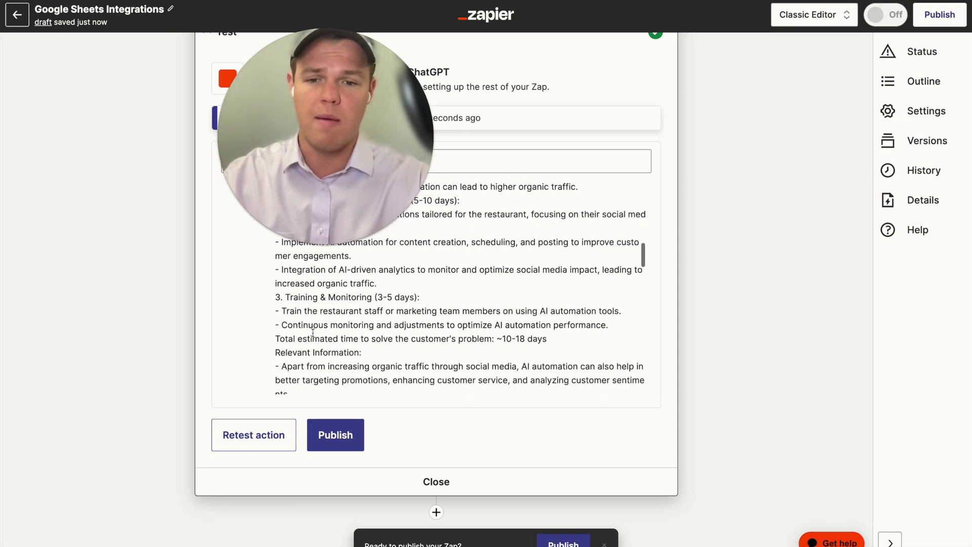
pyautogui.scroll(-7, 313, 336)
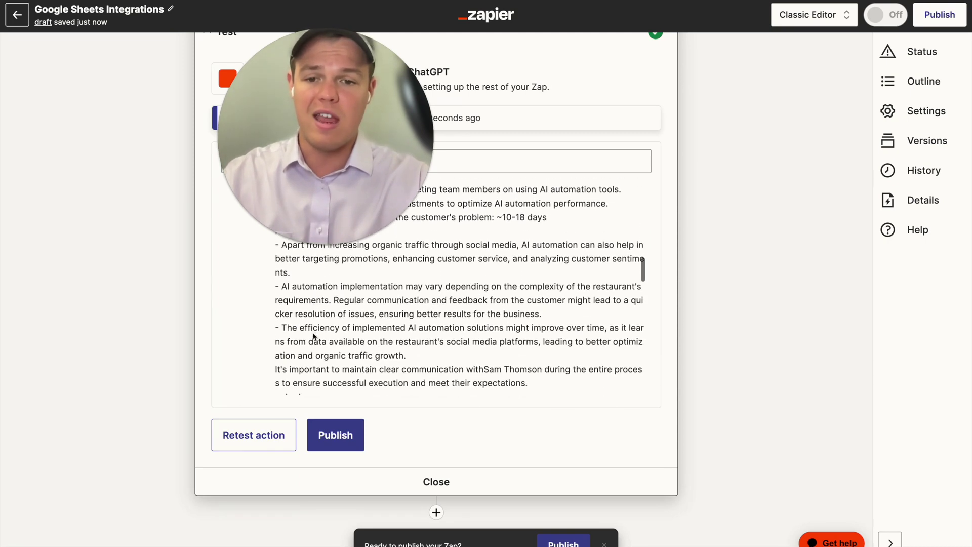
pyautogui.scroll(3, 313, 336)
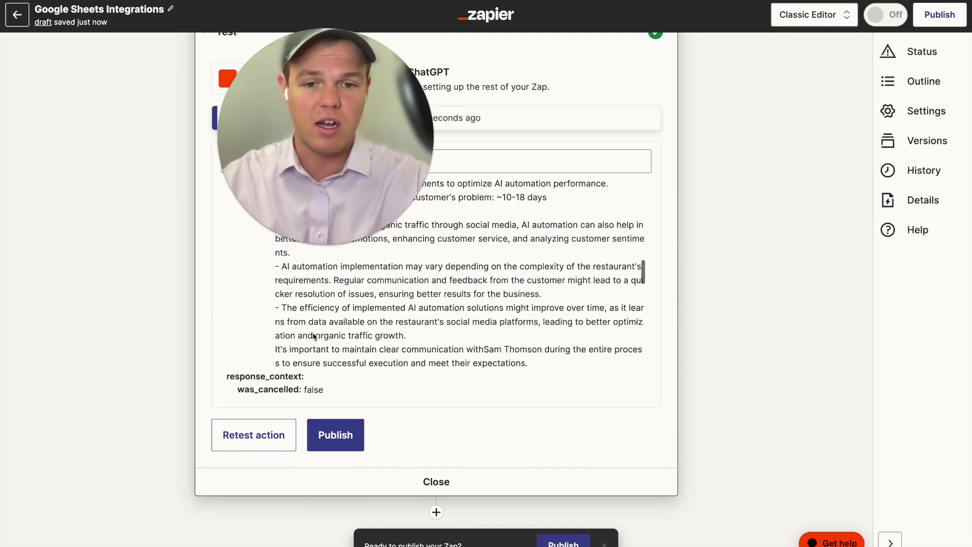
pyautogui.scroll(1, 313, 334)
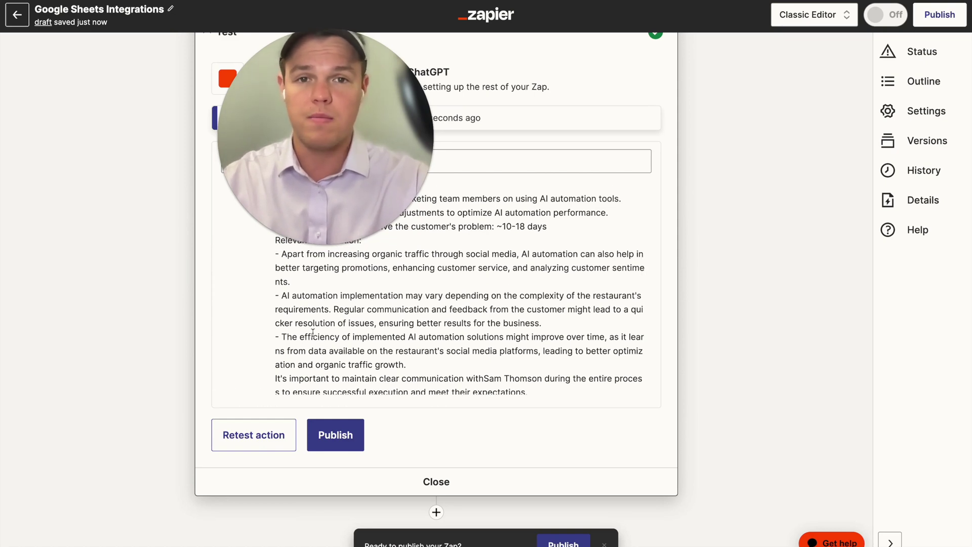
pyautogui.scroll(-2, 319, 326)
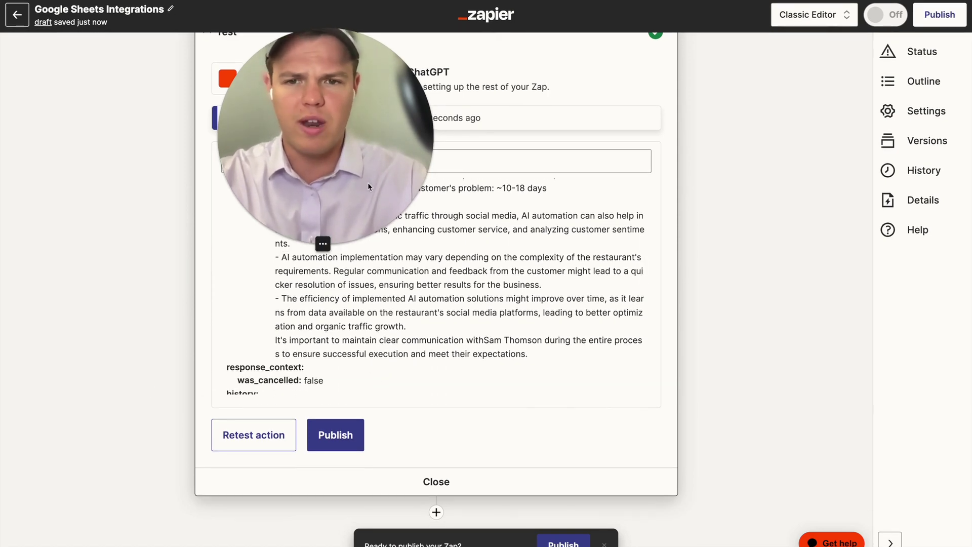
# Step: Add a Google Sheets action after the third ChatGPT conversation with the event Create Multiple Spreadsheet Rows and continue to the account
pyautogui.click(435, 512)
pyautogui.moveTo(440, 336); pyautogui.dragTo(309, 434)
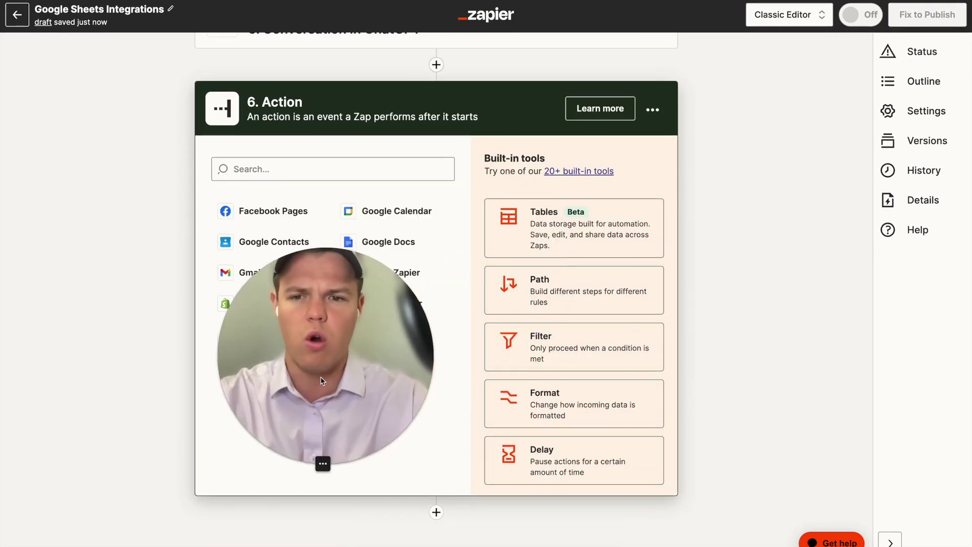
pyautogui.click(349, 169)
pyautogui.write('google she')
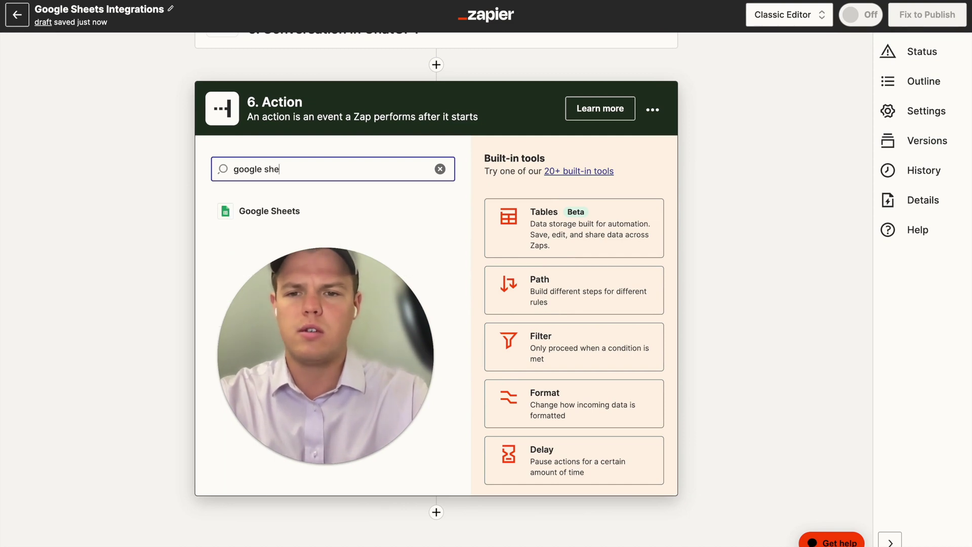
pyautogui.click(274, 210)
pyautogui.click(222, 407)
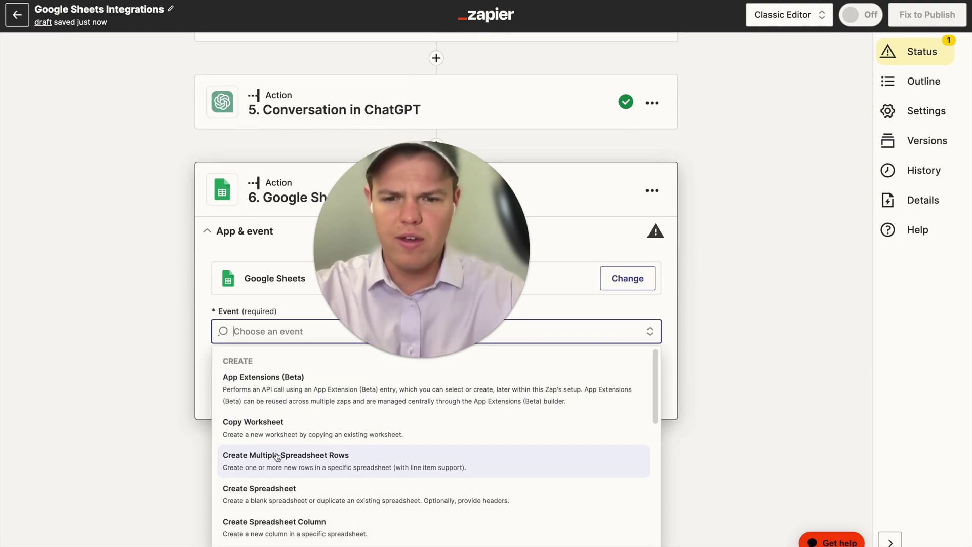
pyautogui.click(277, 457)
pyautogui.click(330, 435)
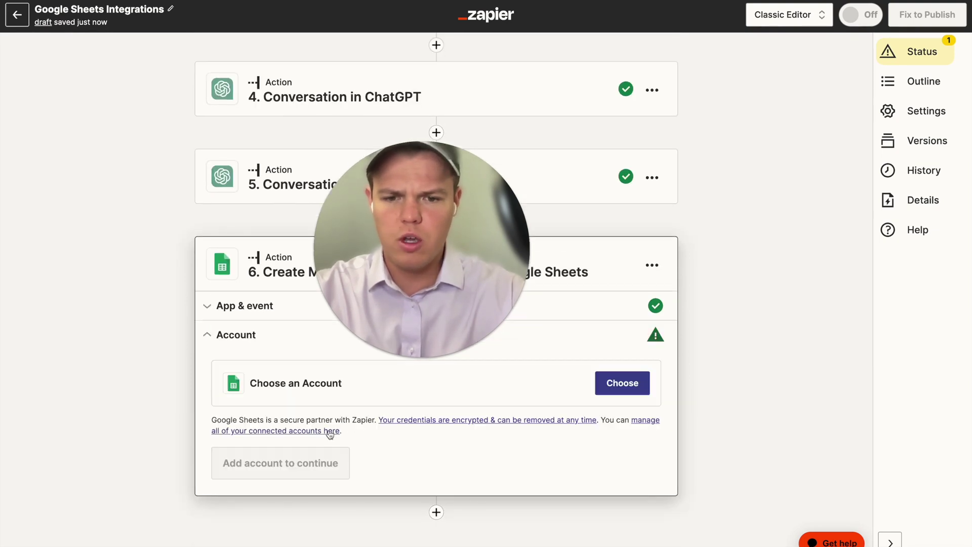
# Step: Choose the already connected courses Google Sheets account for the action and continue to its setup
pyautogui.click(597, 387)
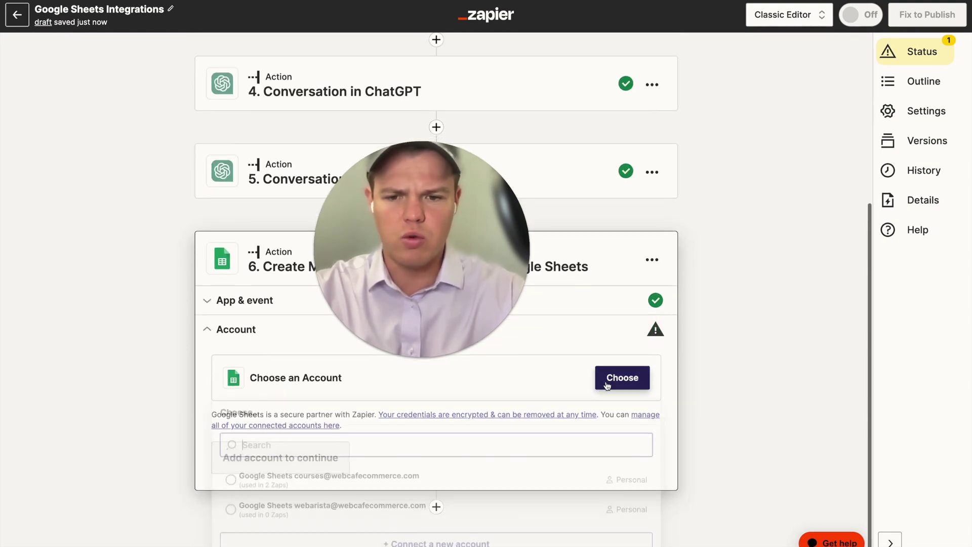
pyautogui.click(304, 480)
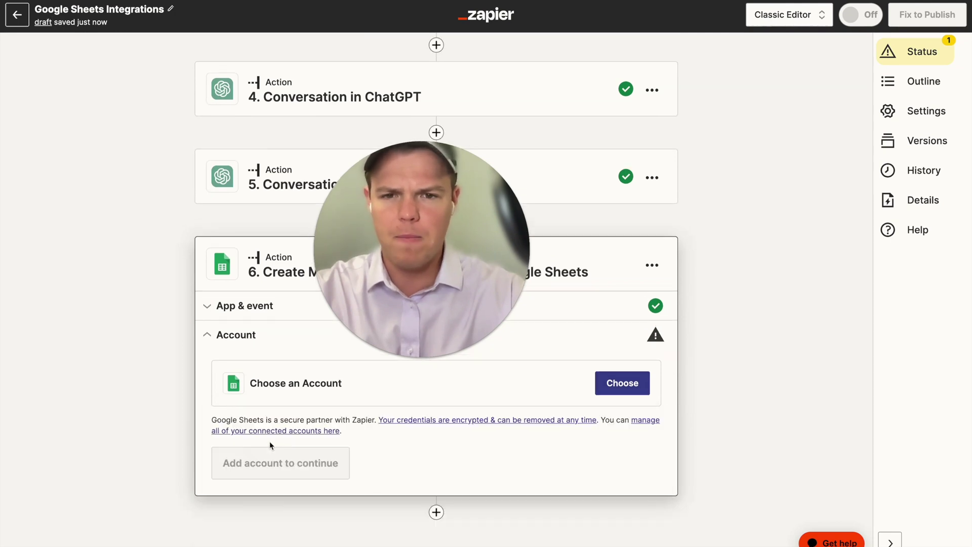
pyautogui.click(244, 466)
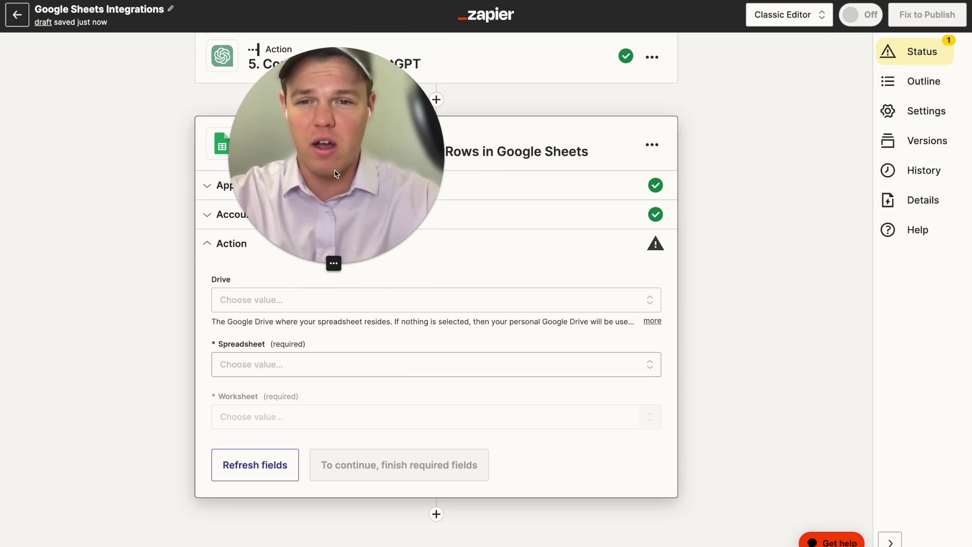
# Step: Set the Spreadsheet to Zap + AI Sheet and the Worksheet to Sheet1
pyautogui.click(248, 367)
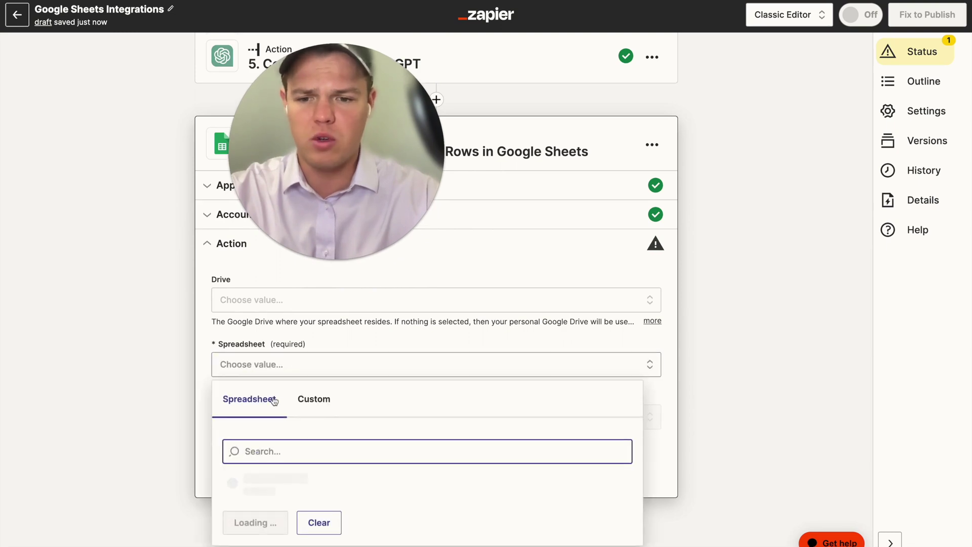
pyautogui.click(299, 506)
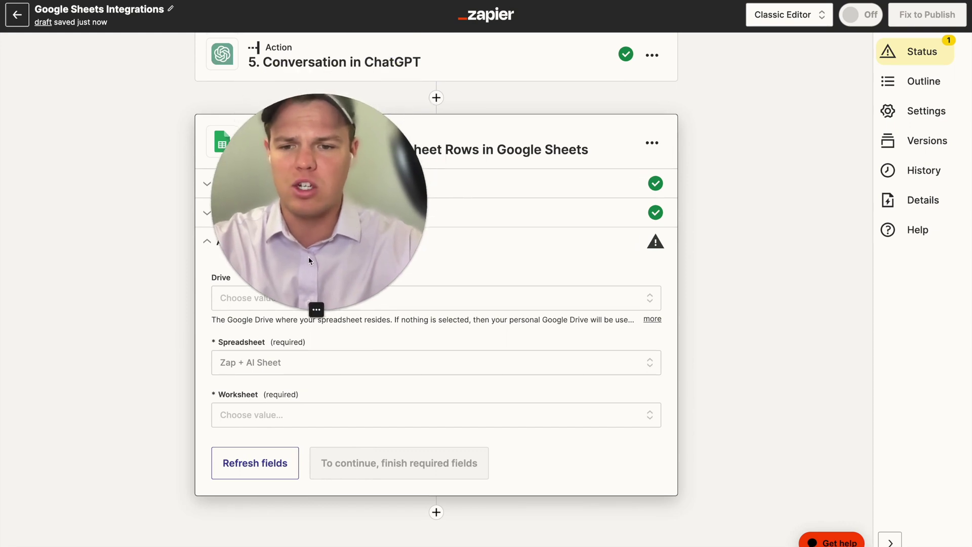
pyautogui.click(243, 417)
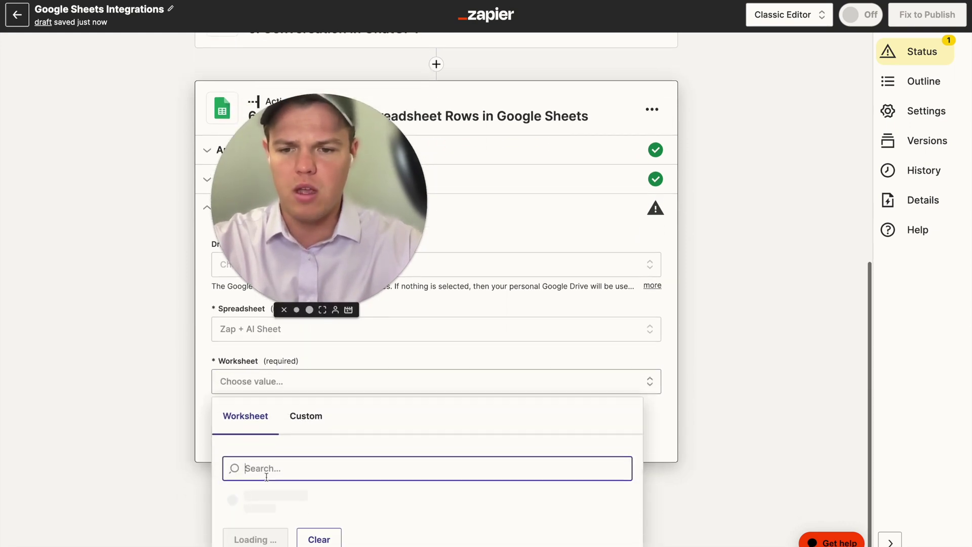
pyautogui.click(268, 505)
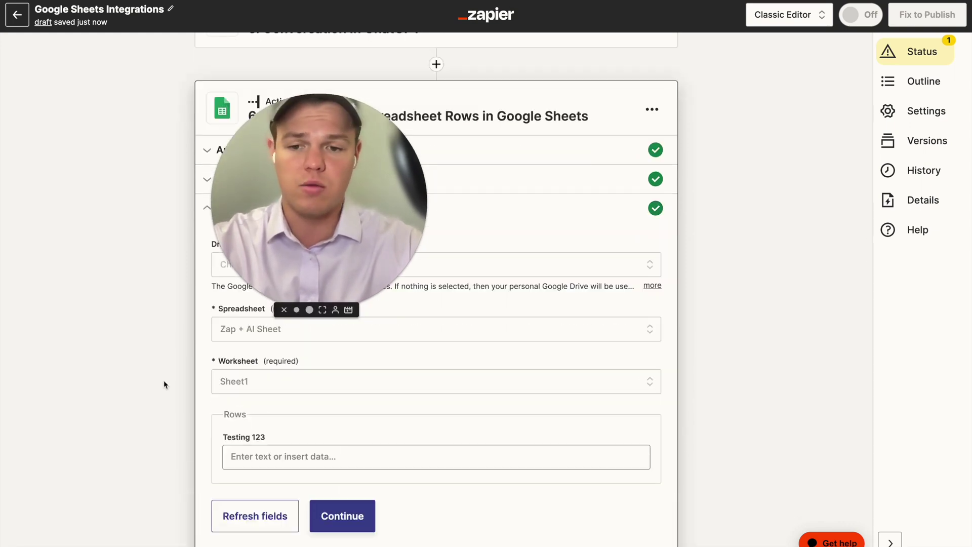
# Step: Enter the placeholder "test1" in the Email and Name row fields
pyautogui.scroll(-1, 165, 389)
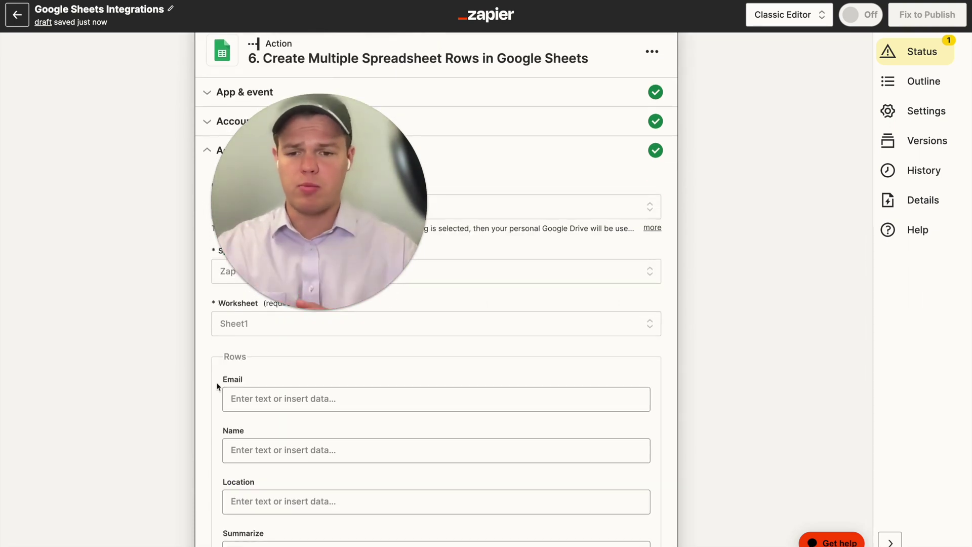
pyautogui.scroll(-3, 217, 387)
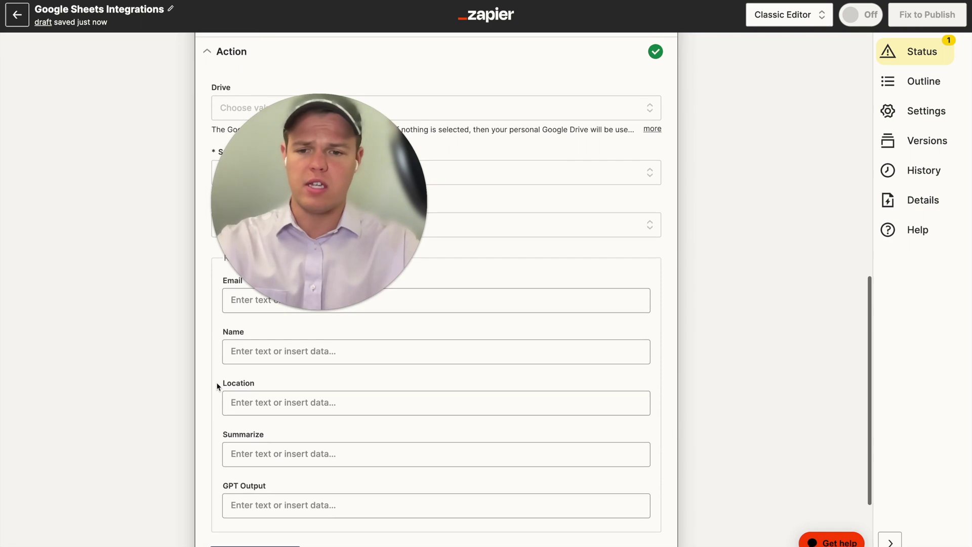
pyautogui.scroll(2, 217, 387)
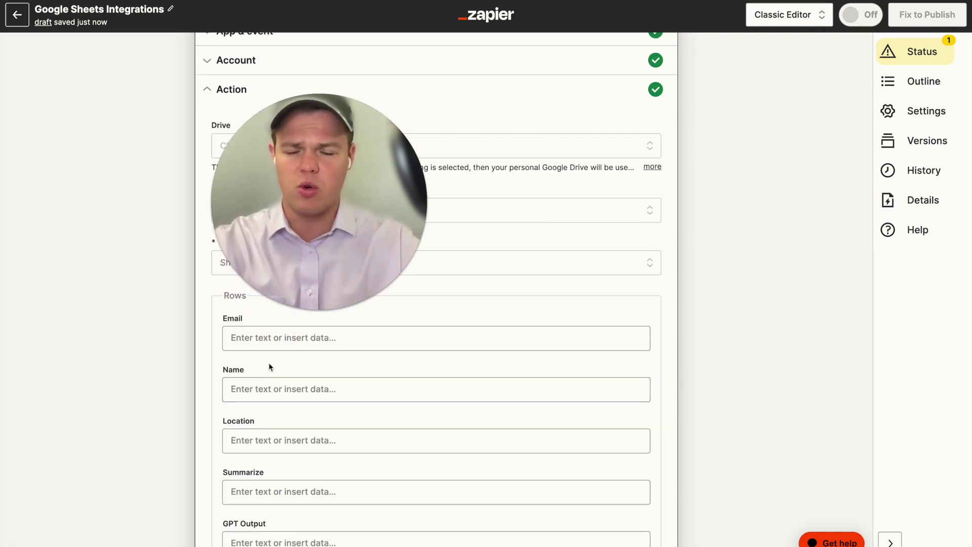
pyautogui.scroll(1, 235, 351)
pyautogui.click(256, 354)
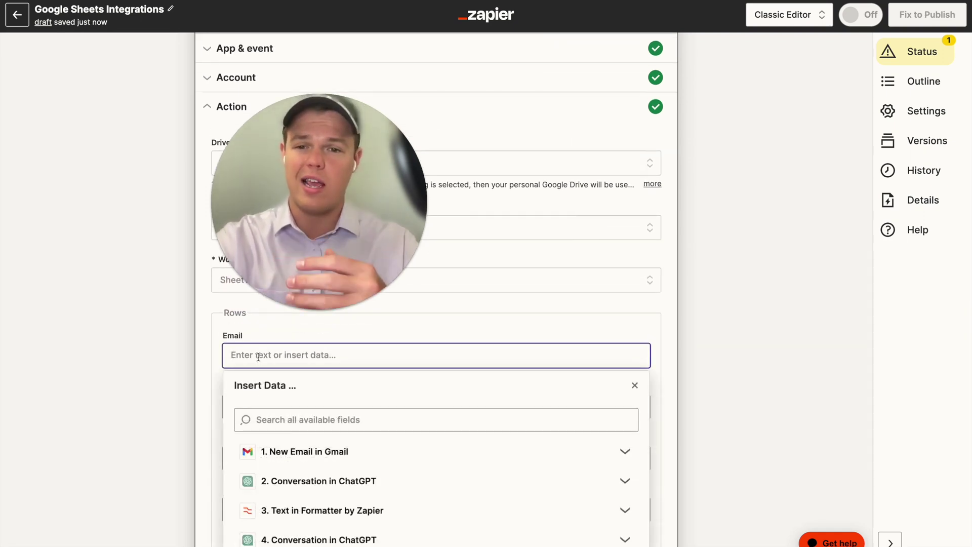
pyautogui.write('test1')
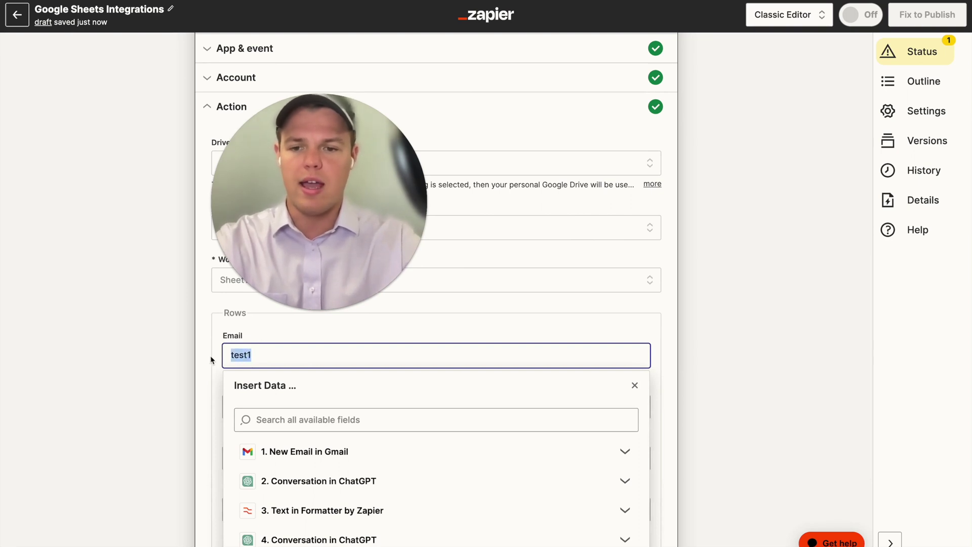
pyautogui.rightClick(183, 362)
pyautogui.press('Escape')
pyautogui.click(259, 407)
pyautogui.write('test1')
# Step: Enter the placeholder "test1" in the Location, Summarize and GPT Output row fields
pyautogui.scroll(-2, 184, 364)
pyautogui.click(183, 364)
pyautogui.click(264, 348)
pyautogui.write('test1')
pyautogui.press('Escape')
pyautogui.click(258, 398)
pyautogui.write('test1')
pyautogui.click(180, 395)
pyautogui.click(259, 449)
pyautogui.write('test1')
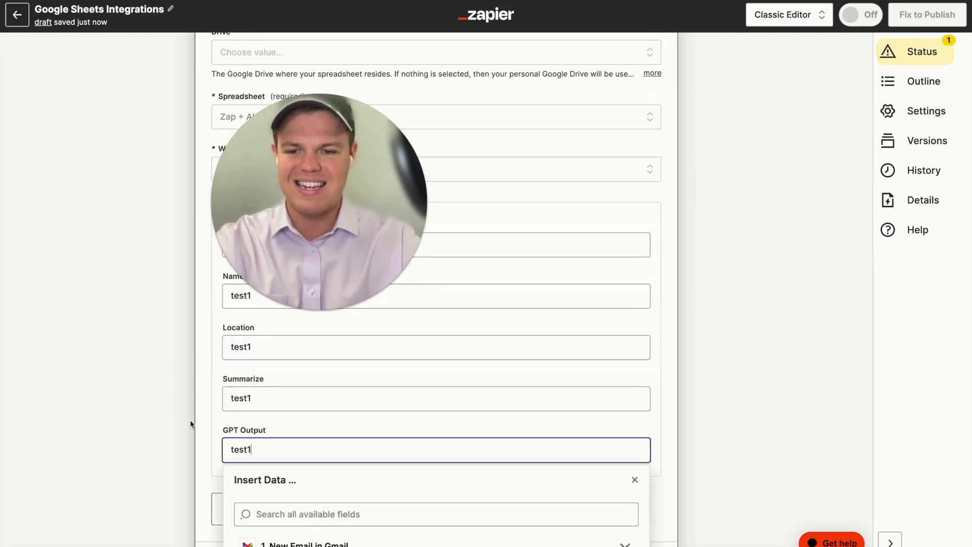
# Step: Continue to the Google Sheets action's test and run it to send the placeholder row
pyautogui.press('Escape')
pyautogui.click(373, 522)
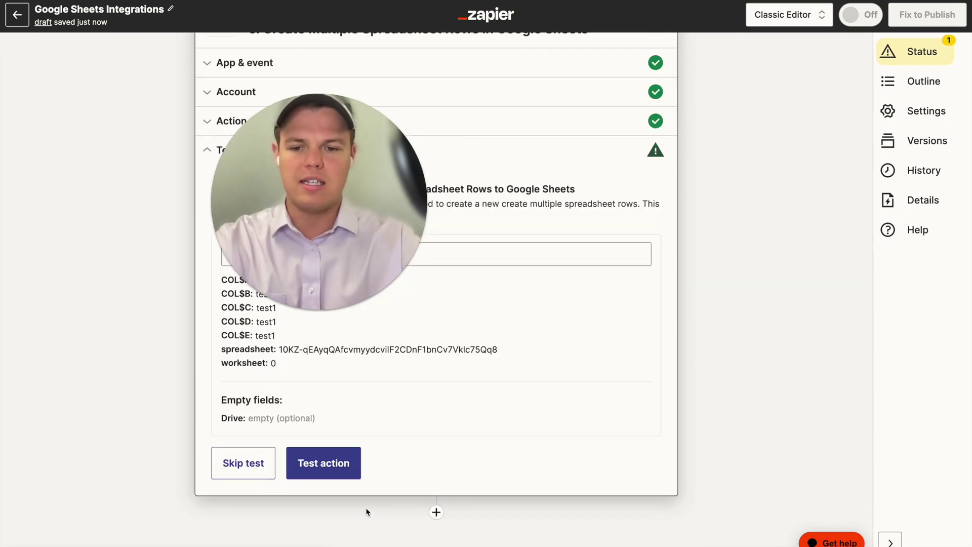
pyautogui.click(313, 463)
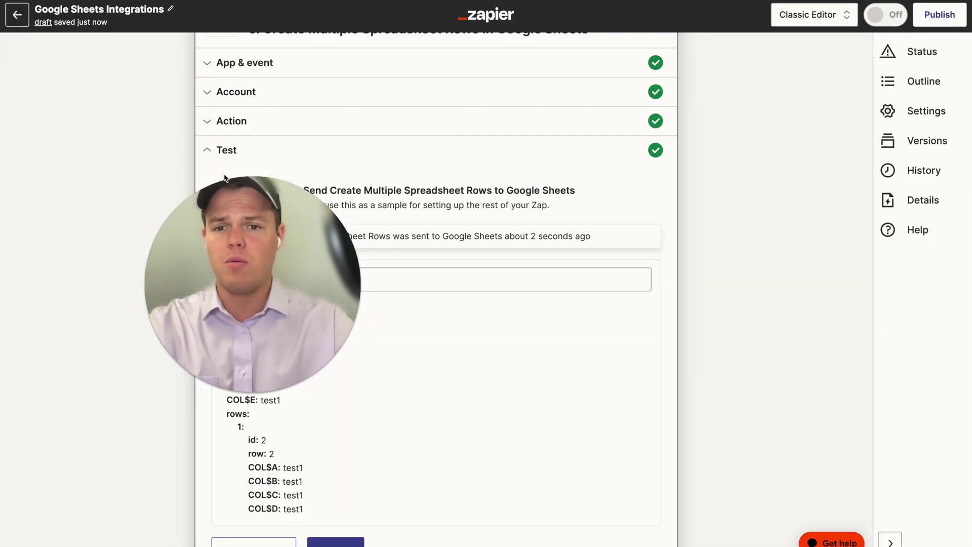
# Step: Reopen the action setup and replace the Email placeholder with From Email from the New Email in Gmail trigger
pyautogui.click(236, 121)
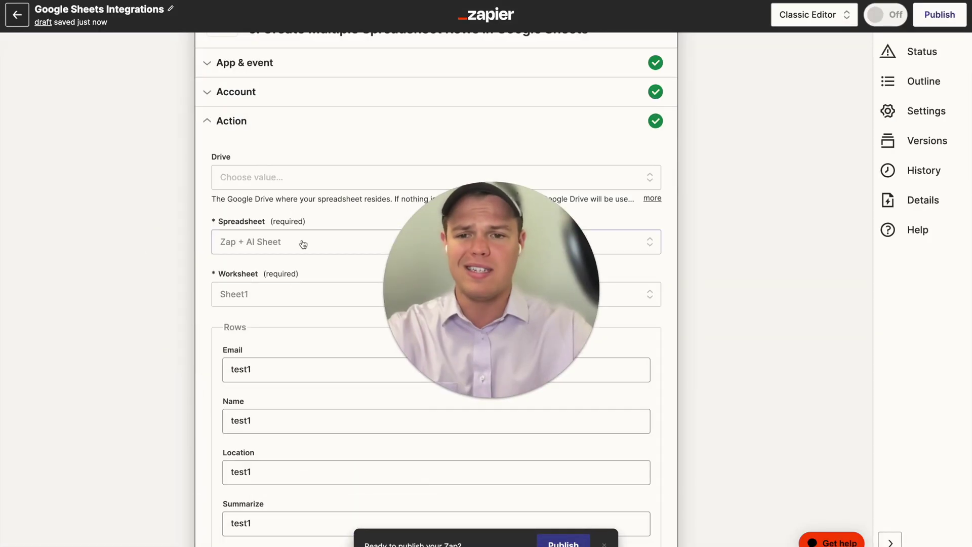
pyautogui.click(255, 318)
pyautogui.press('BackSpace')
pyautogui.press('BackSpace')
pyautogui.press('BackSpace')
pyautogui.press('BackSpace')
pyautogui.press('BackSpace')
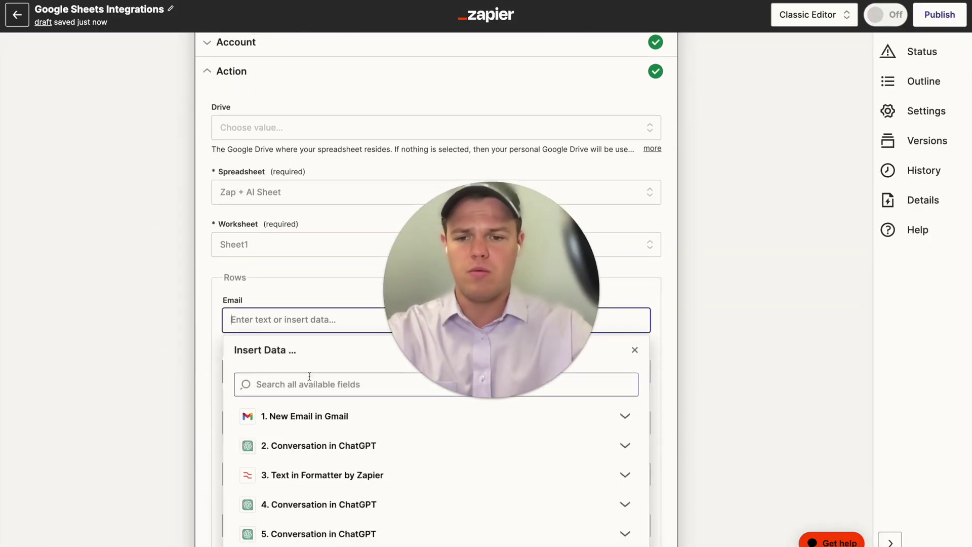
pyautogui.click(301, 413)
pyautogui.scroll(-2, 304, 455)
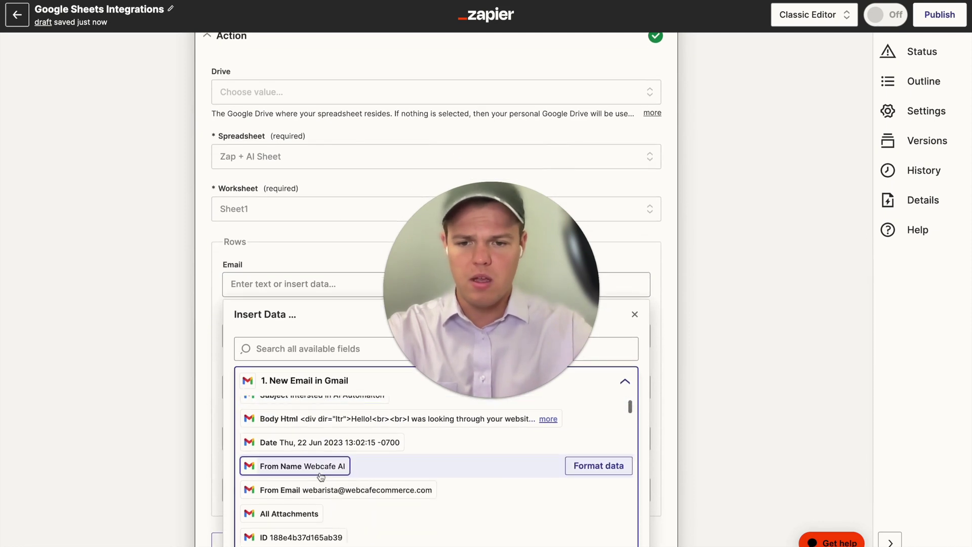
pyautogui.scroll(-2, 324, 494)
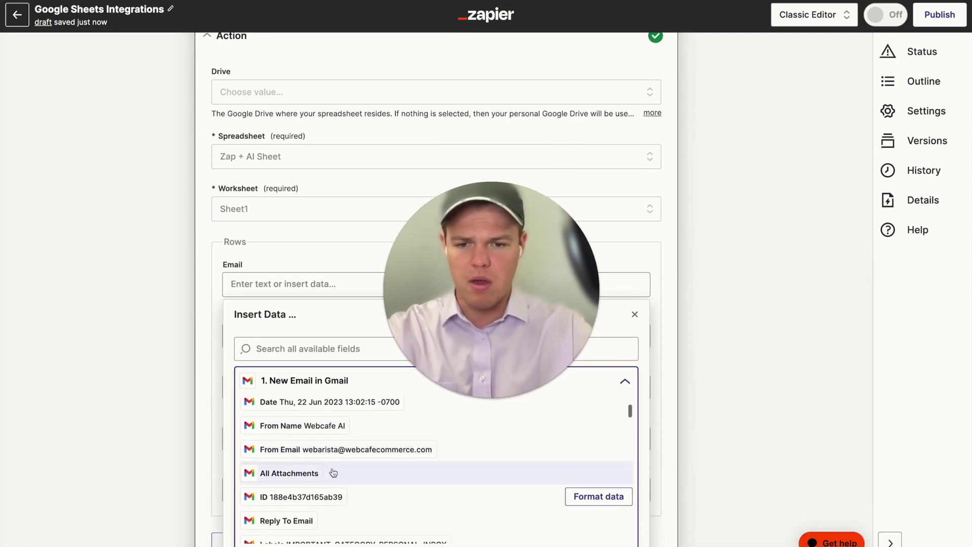
pyautogui.click(373, 449)
# Step: Replace the Name placeholder with Output Item 1 from the Text in Formatter by Zapier step
pyautogui.click(265, 345)
pyautogui.hotkey('ctrl', 'a')
pyautogui.press('BackSpace')
pyautogui.scroll(-3, 298, 427)
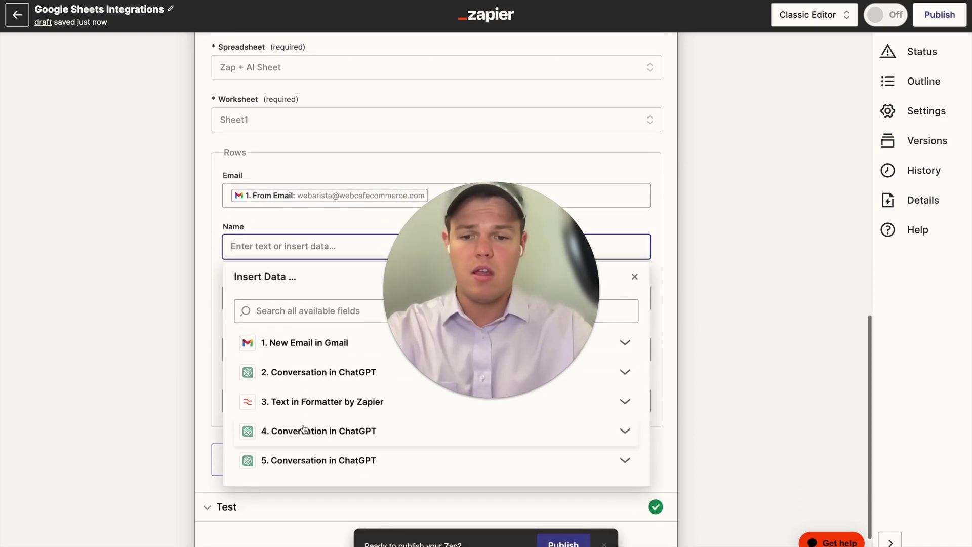
pyautogui.click(324, 403)
pyautogui.click(333, 437)
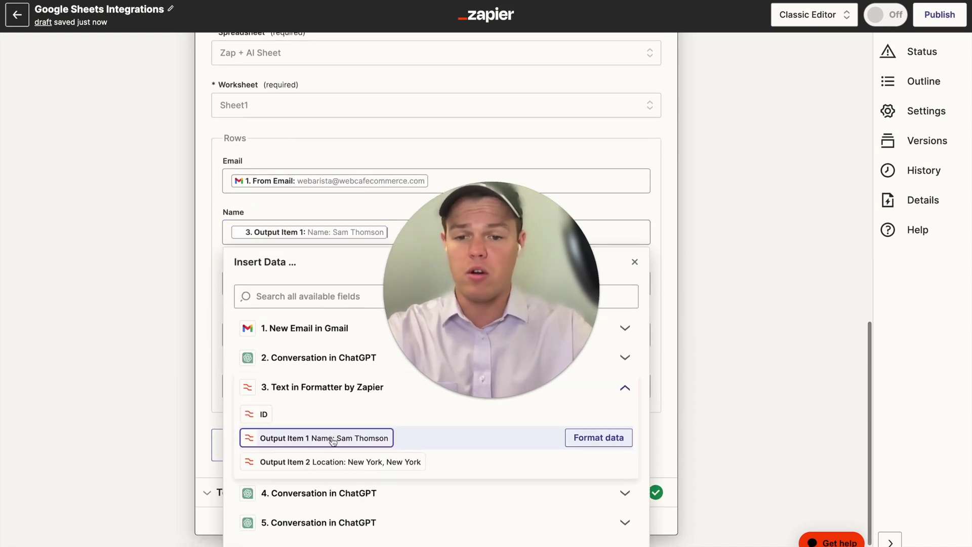
# Step: Replace the Location placeholder with Output Item 2 from the Text in Formatter by Zapier step
pyautogui.click(262, 289)
pyautogui.hotkey('ctrl', 'a')
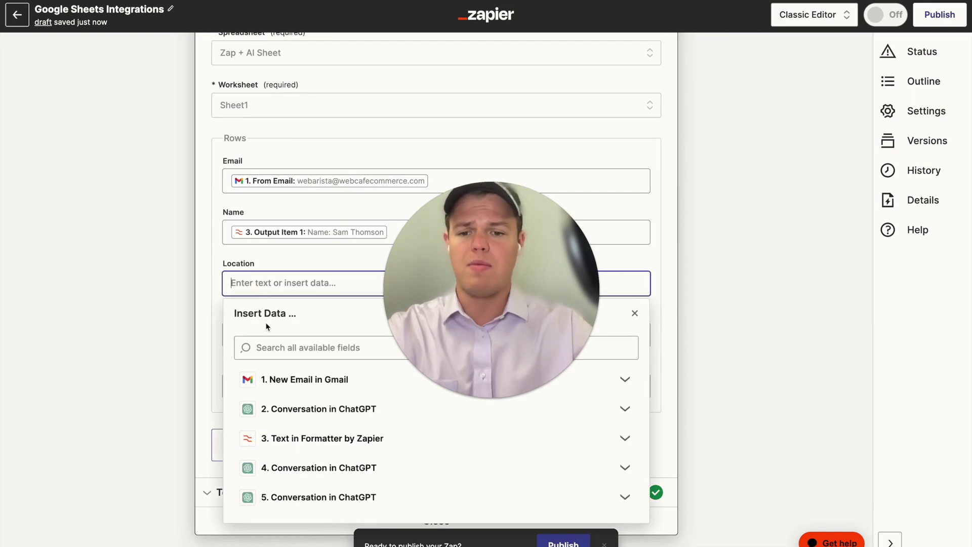
pyautogui.click(293, 431)
pyautogui.scroll(-1, 324, 476)
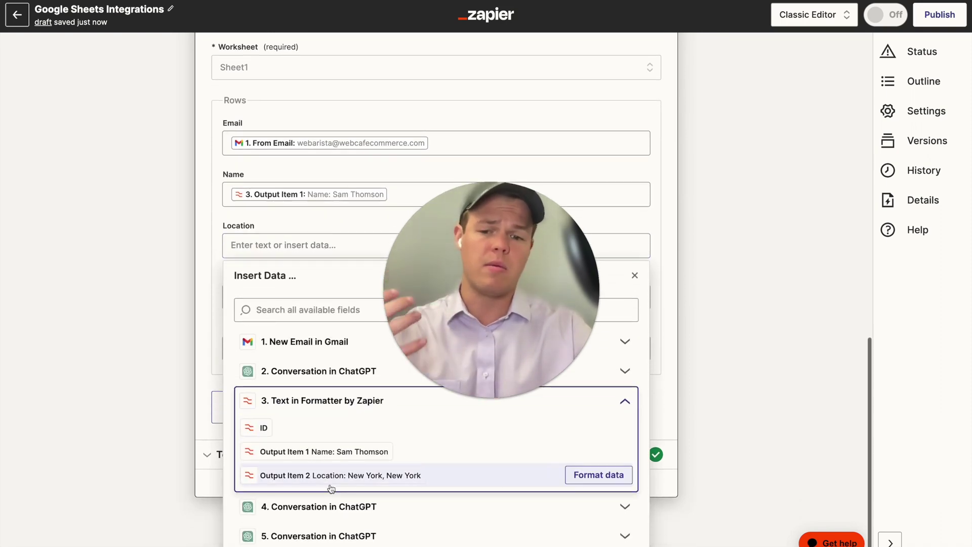
pyautogui.click(336, 478)
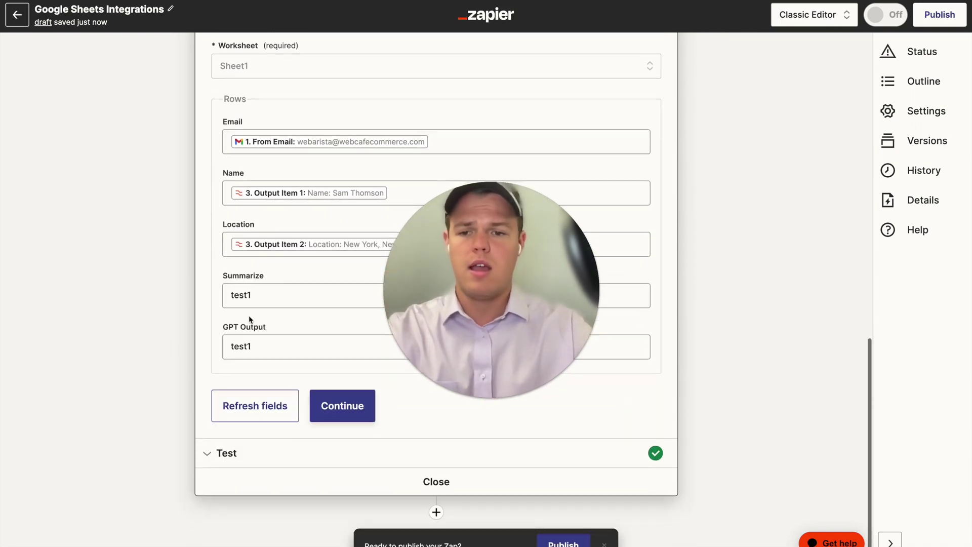
# Step: Replace the Summarize placeholder with the Assistant Response Message from step 4, Conversation in ChatGPT
pyautogui.click(268, 295)
pyautogui.hotkey('ctrl', 'a')
pyautogui.press('BackSpace')
pyautogui.click(338, 476)
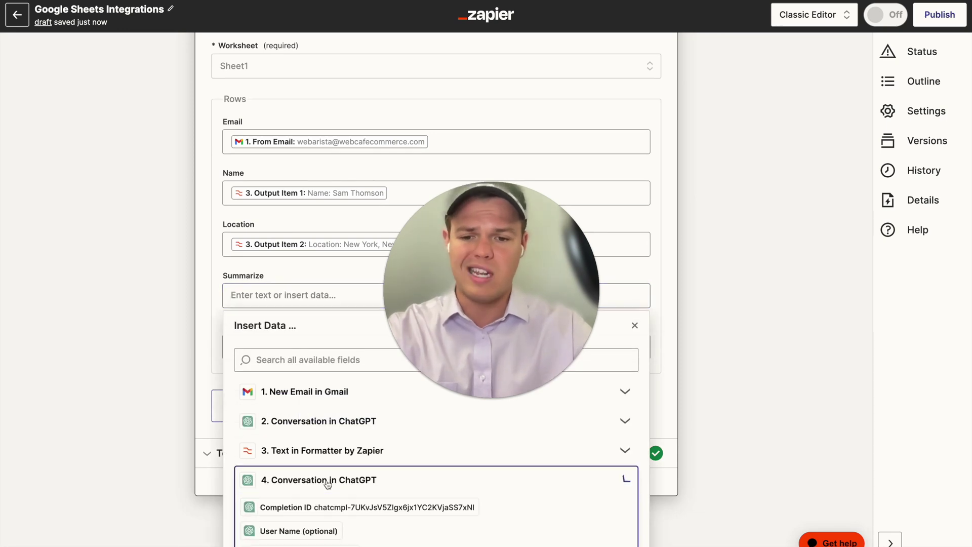
pyautogui.scroll(-1, 338, 472)
pyautogui.scroll(-10, 339, 474)
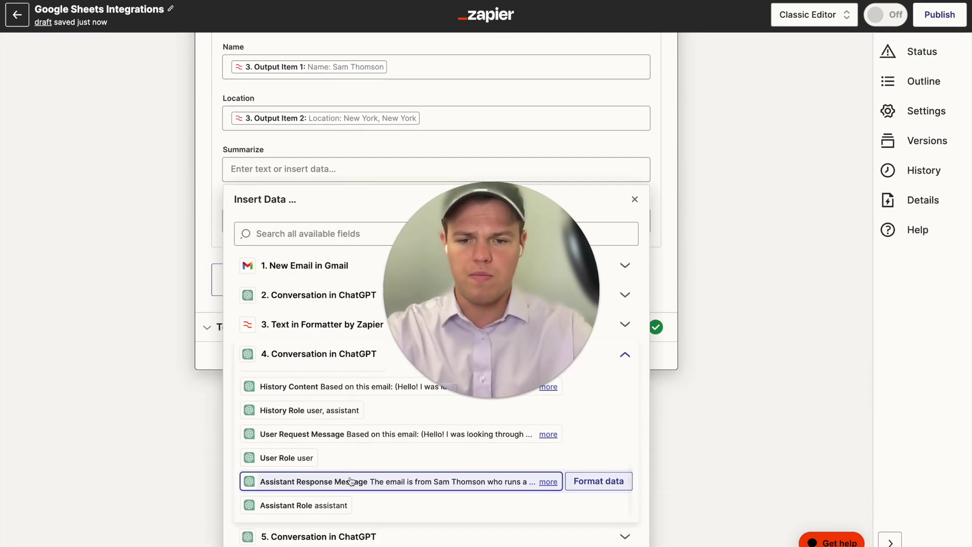
pyautogui.click(339, 479)
# Step: Replace the GPT Output placeholder with the Assistant Response Message from step 5, Conversation in ChatGPT
pyautogui.click(256, 338)
pyautogui.hotkey('ctrl', 'a')
pyautogui.press('BackSpace')
pyautogui.click(315, 538)
pyautogui.scroll(-6, 362, 481)
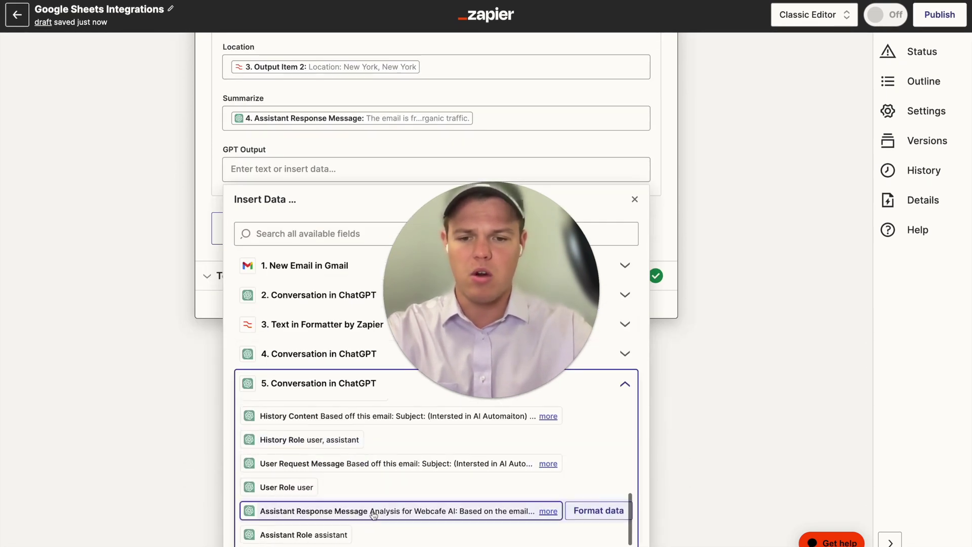
pyautogui.click(375, 512)
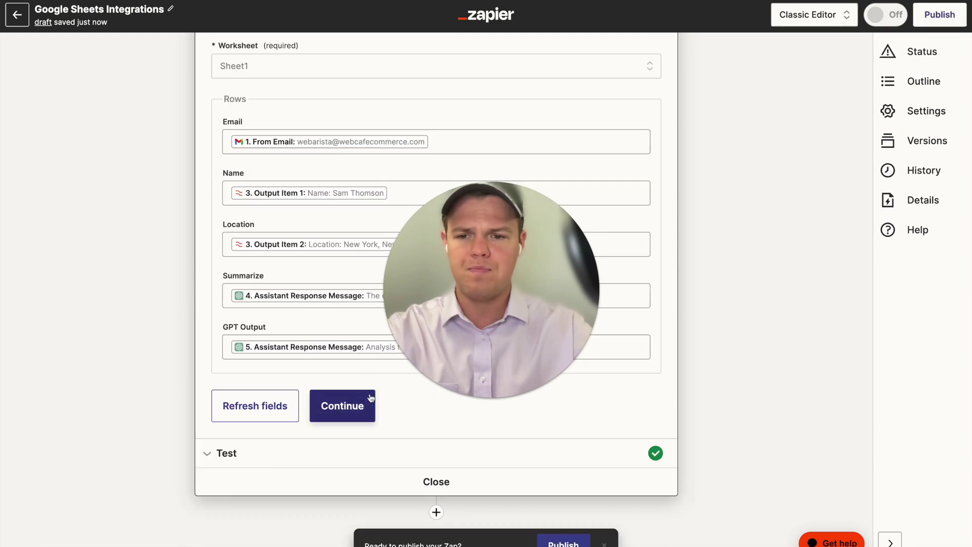
# Step: Continue to the Google Sheets action's test and rerun it with the mapped row fields
pyautogui.click(366, 406)
pyautogui.click(285, 434)
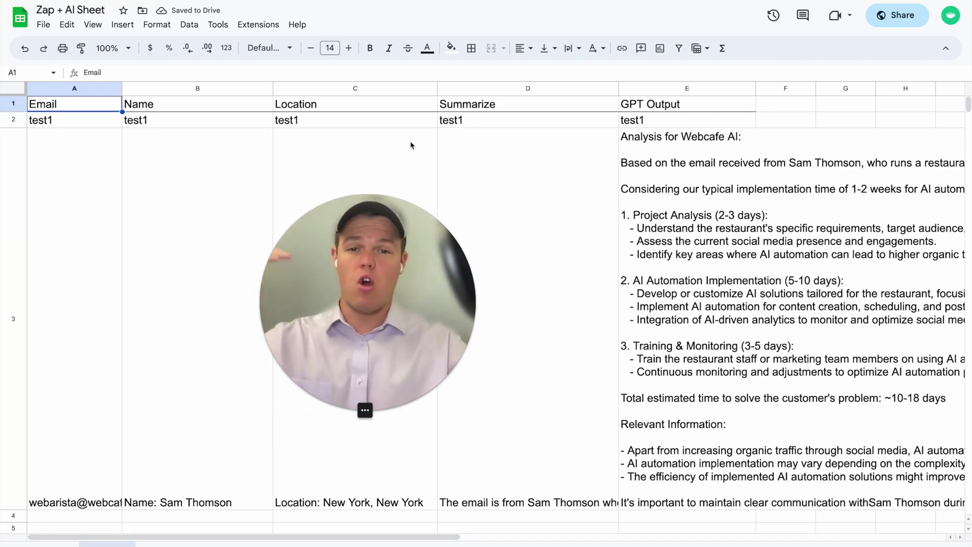
# Step: Switch to Zap + AI Sheet in Google Sheets and read the full Summarize text in row 3
pyautogui.moveTo(387, 311); pyautogui.dragTo(453, 316)
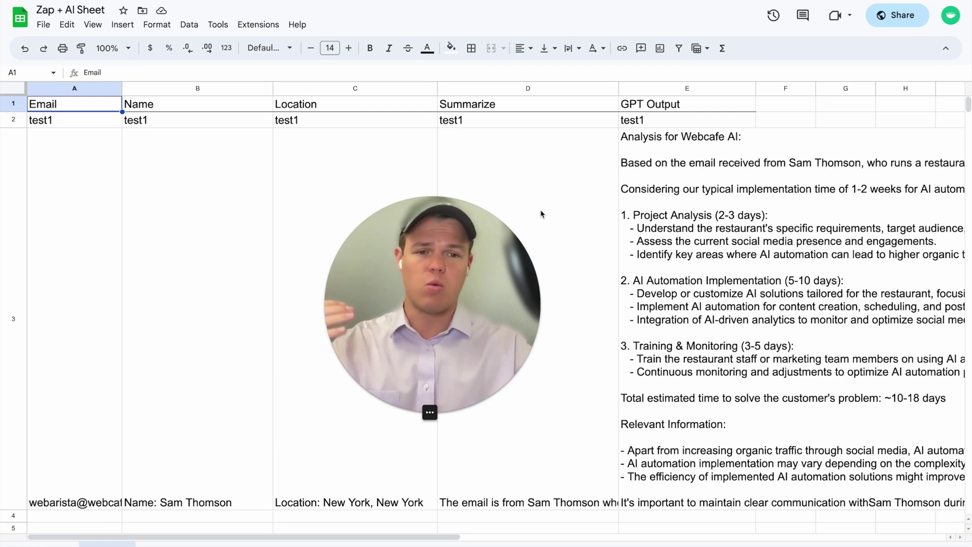
pyautogui.scroll(-1, 653, 284)
pyautogui.scroll(1, 654, 283)
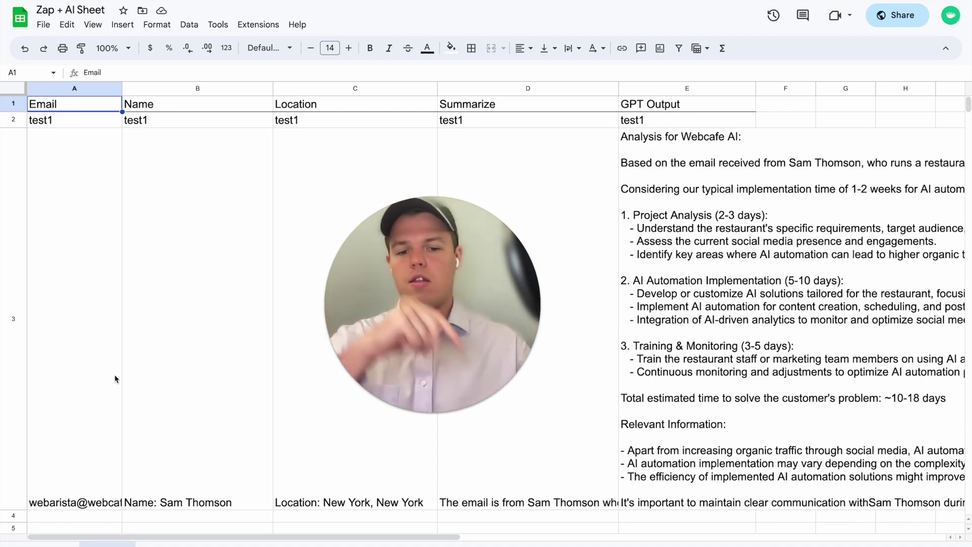
pyautogui.doubleClick(501, 423)
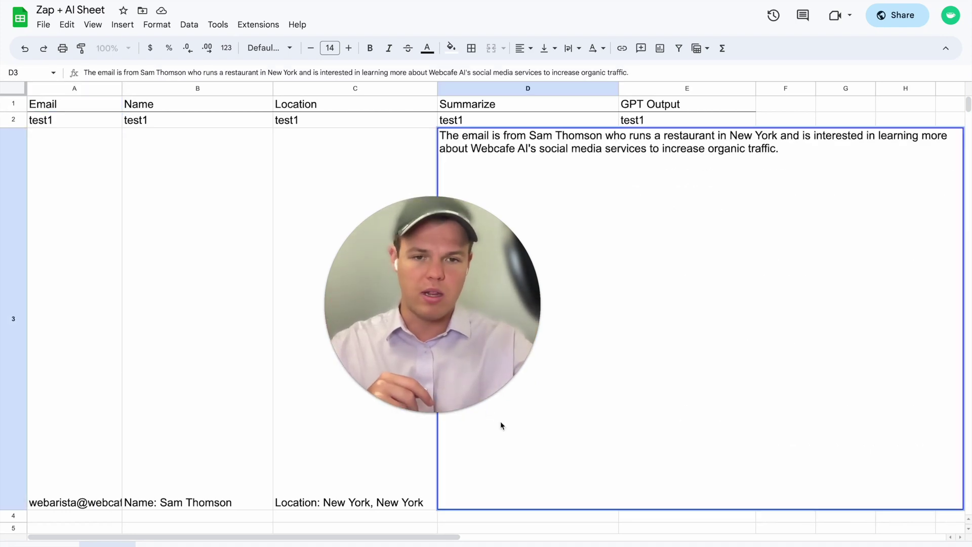
pyautogui.click(414, 186)
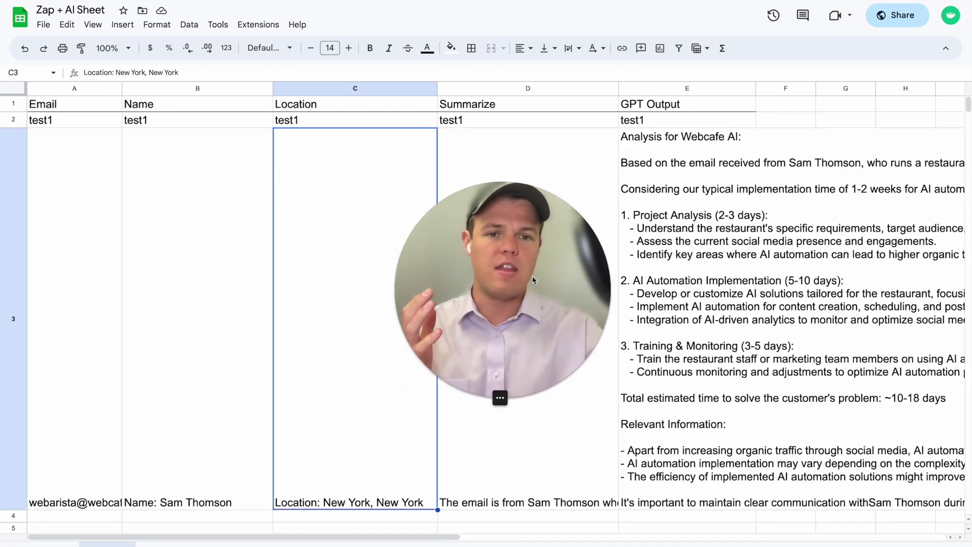
# Step: Examine the GPT Output column and read through the full analysis text in cell E3
pyautogui.hscroll(2, 725, 301)
pyautogui.hscroll(3, 725, 301)
pyautogui.hscroll(-5, 749, 293)
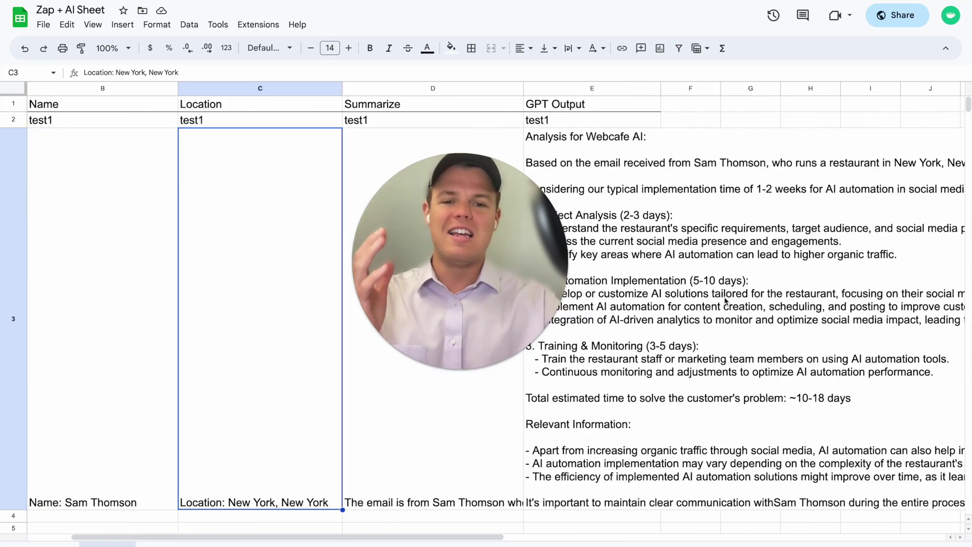
pyautogui.hscroll(1, 730, 291)
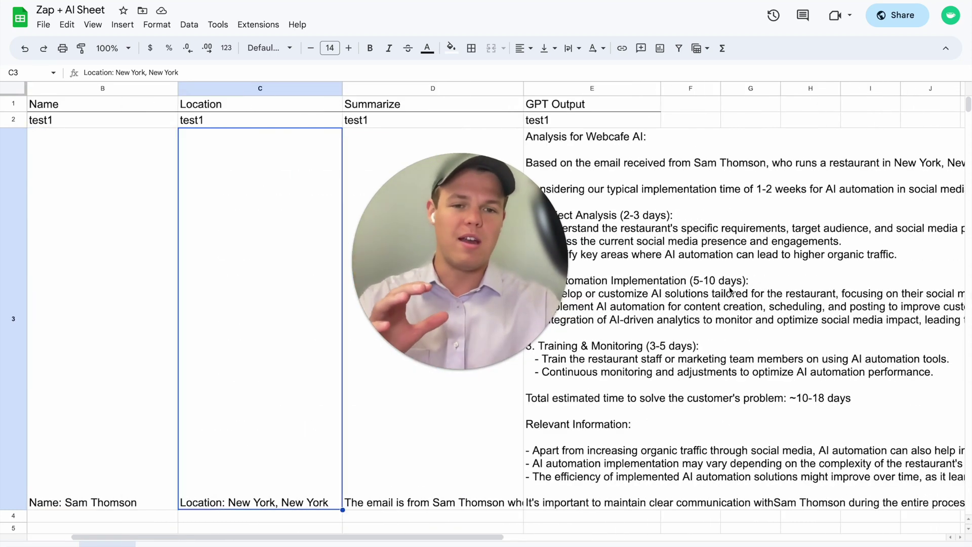
pyautogui.doubleClick(661, 321)
pyautogui.scroll(-5, 668, 326)
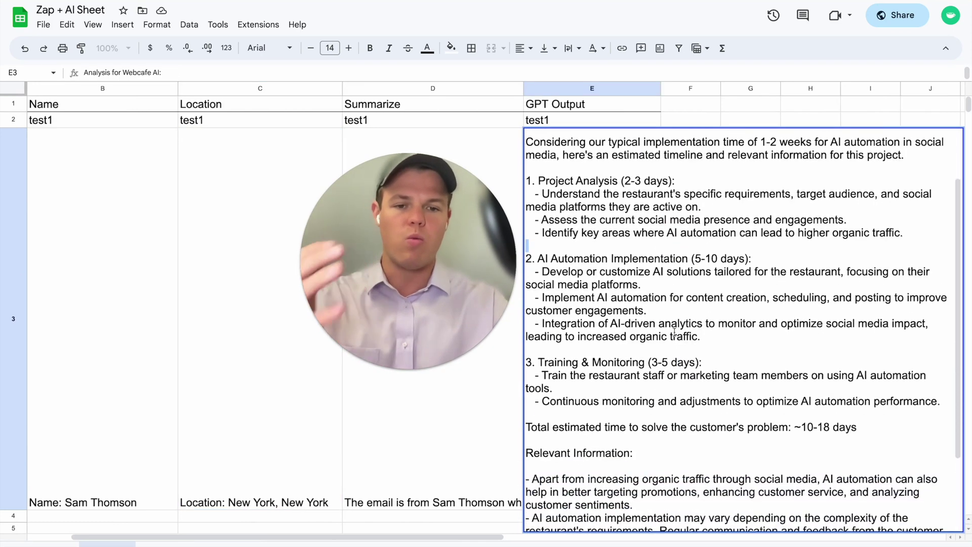
pyautogui.click(499, 462)
pyautogui.hscroll(-3, 577, 427)
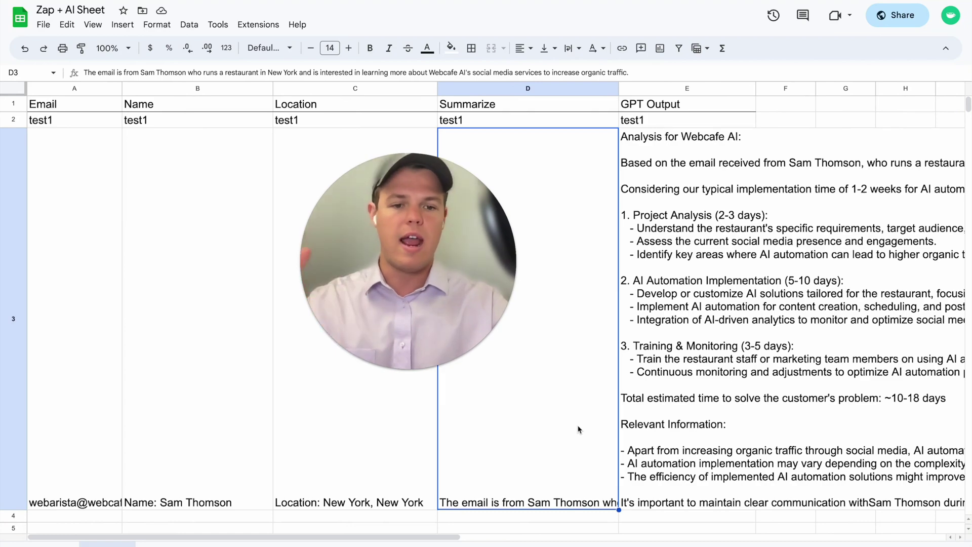